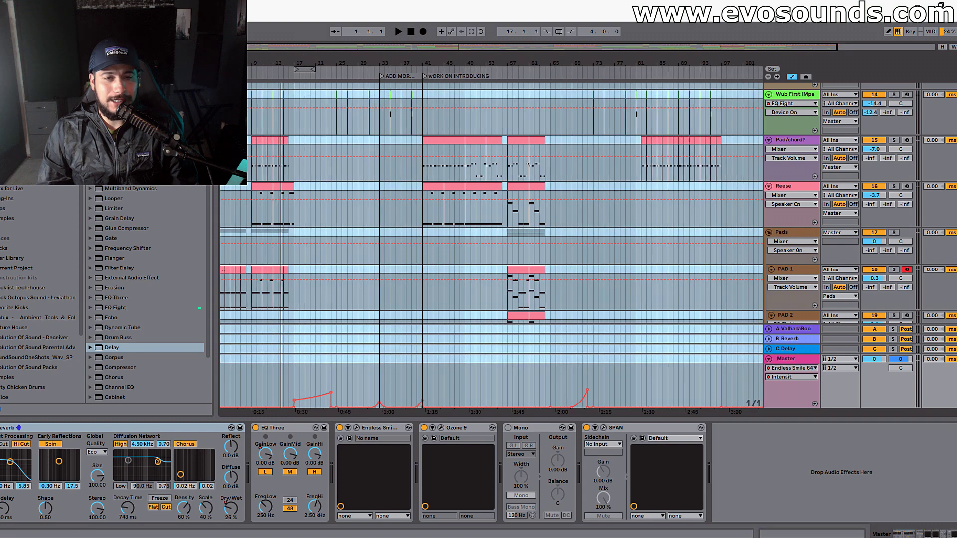
Show the device chain of the Wub First IMpact track.
scroll(349, 170, up, 3)
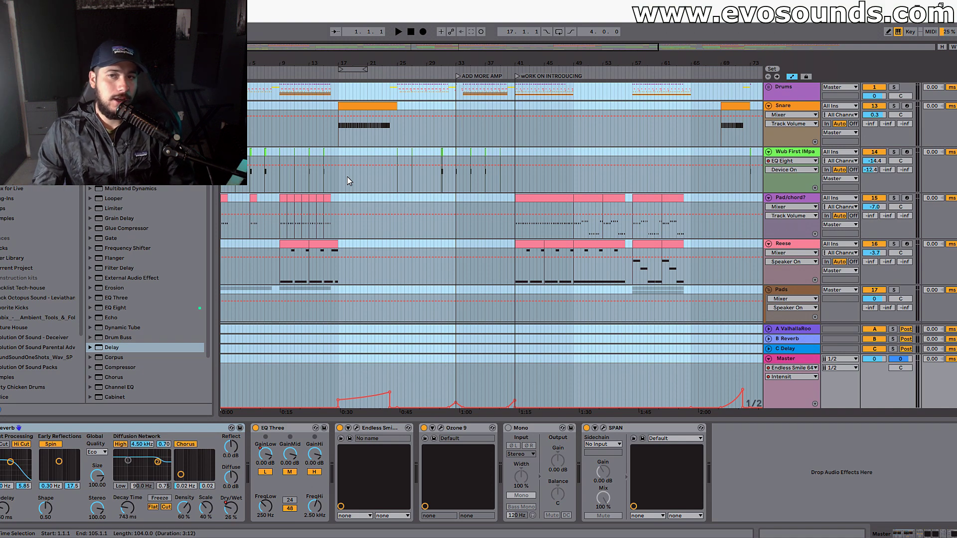
scroll(357, 188, down, 2)
scroll(279, 175, up, 2)
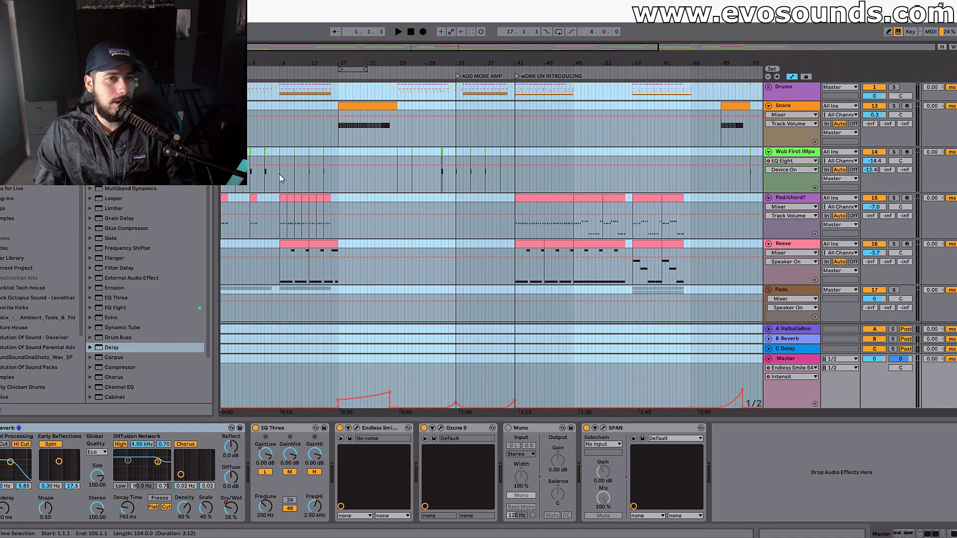
drag(284, 51, 411, 130)
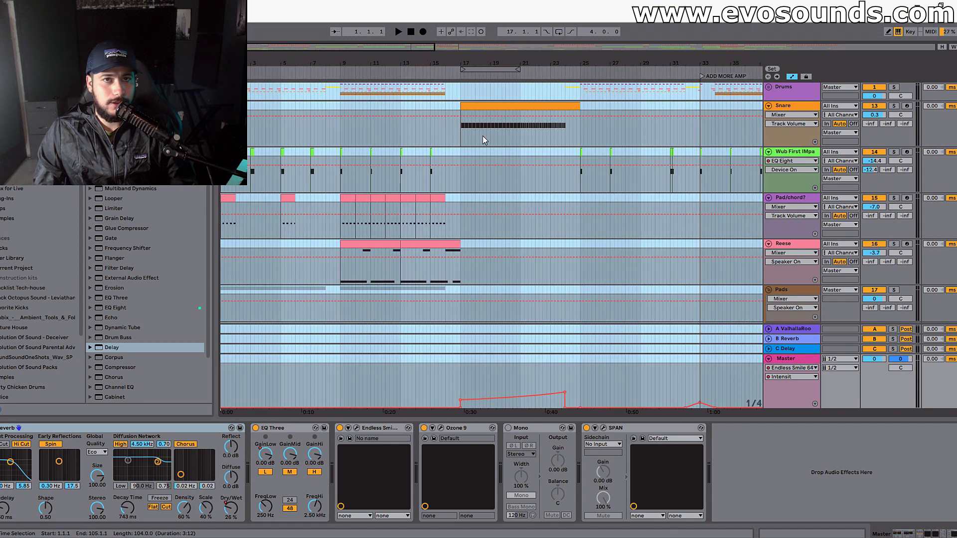
scroll(483, 135, down, 4)
scroll(482, 135, up, 3)
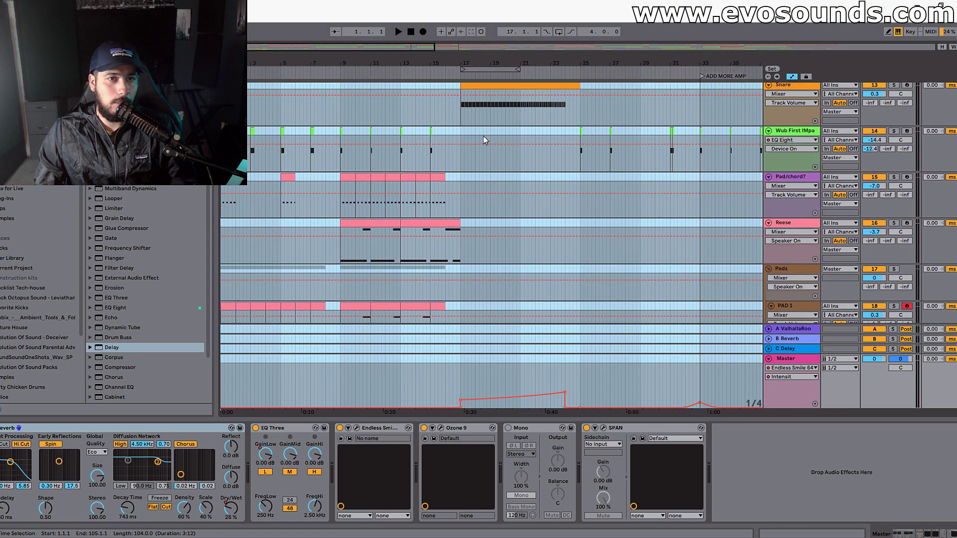
scroll(482, 135, up, 1)
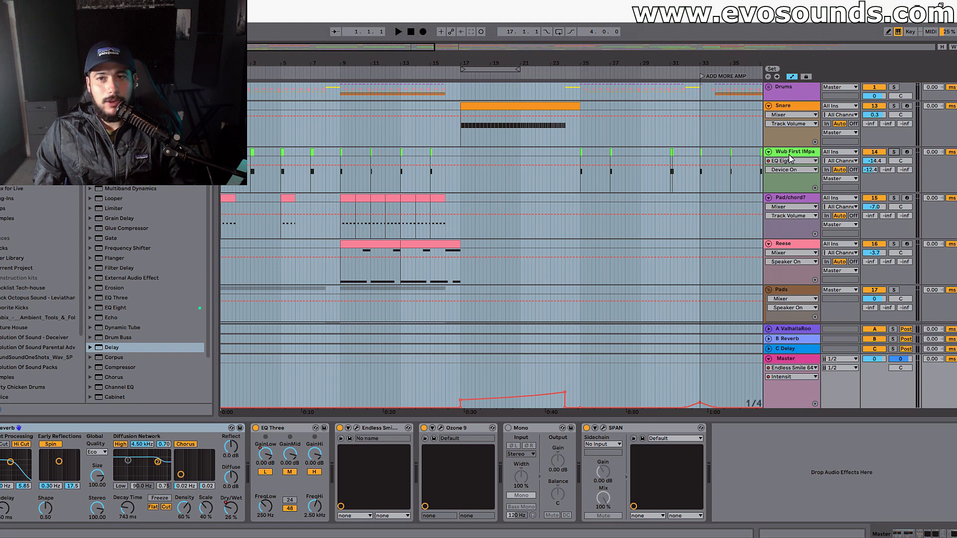
click(794, 153)
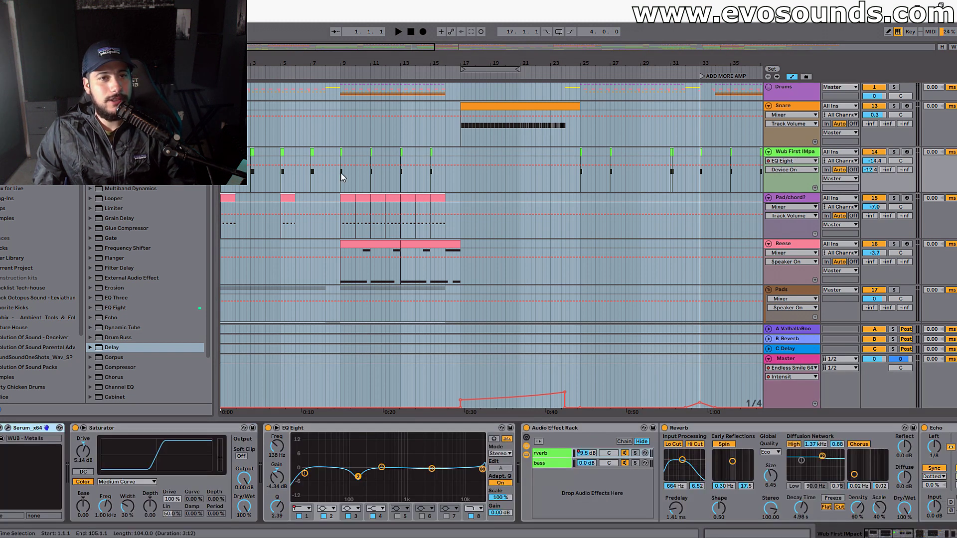
Play the opening of the arrangement from bar 1 to hear the first wub impact.
click(224, 410)
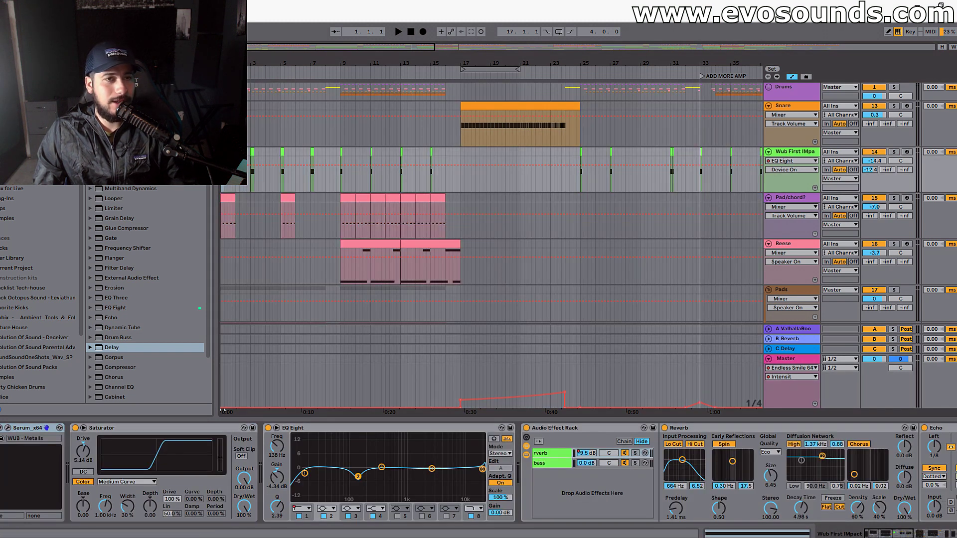
key(plus)
key(plus)
key(space)
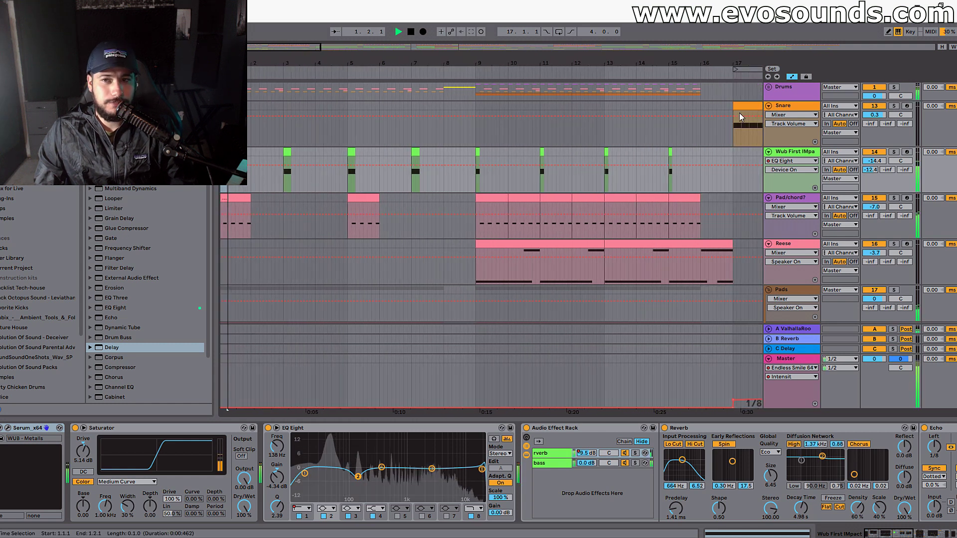
key(space)
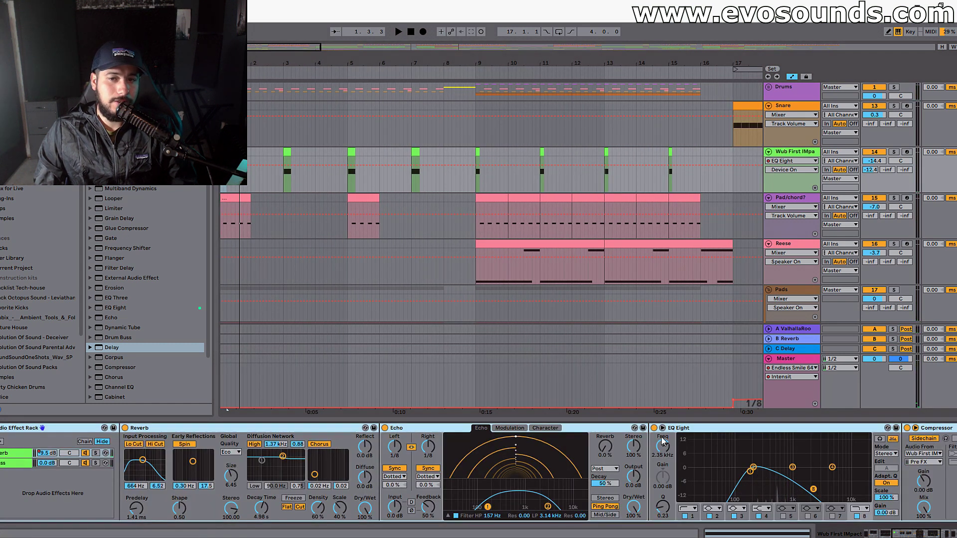
Solo the rverb chain in the track's Audio Effect Rack and play the opening.
drag(893, 534, 879, 534)
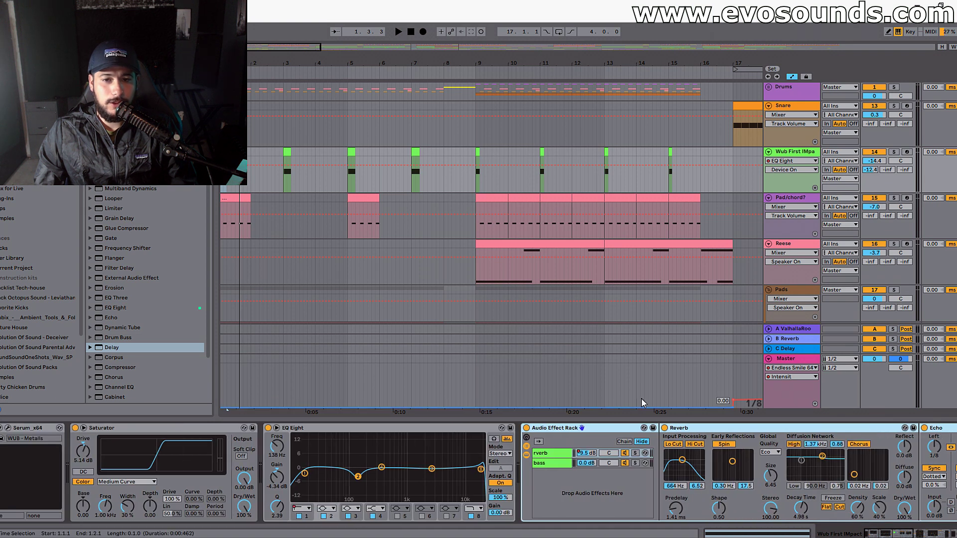
click(553, 454)
click(635, 453)
key(space)
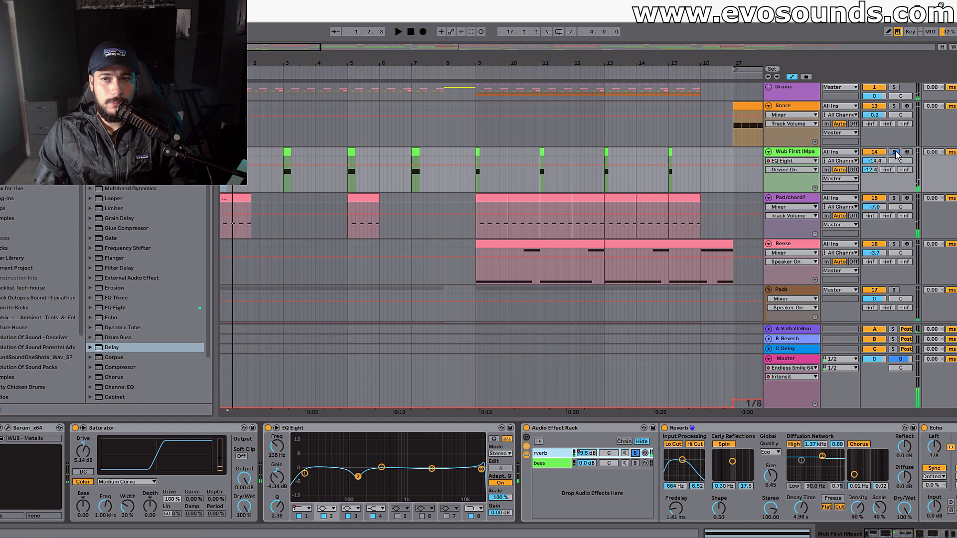
Delete the rverb chain's volume automation and set its chain volume to -1.0 dB.
click(587, 457)
right_click(586, 453)
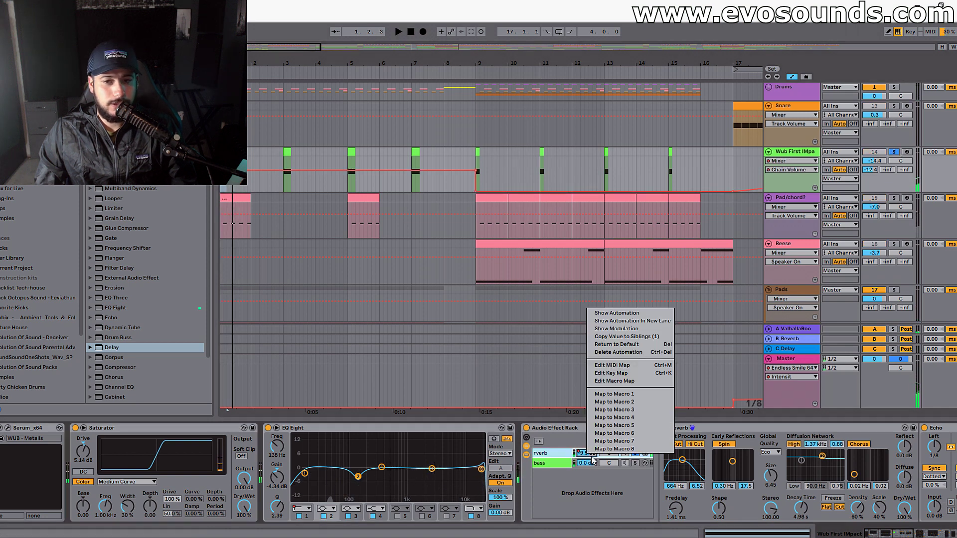
click(593, 434)
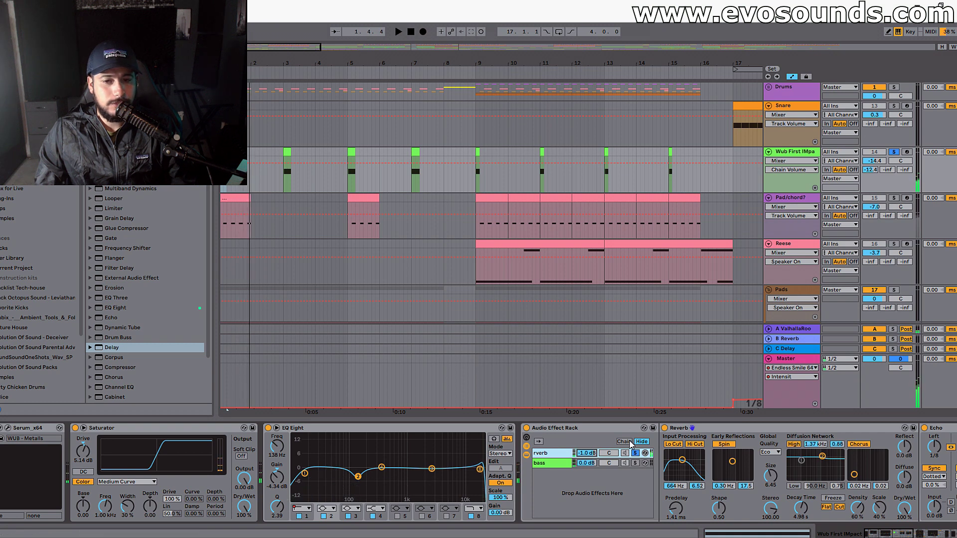
Unsolo the rverb chain and play the opening bars to hear it with the bass chain.
click(635, 453)
key(space)
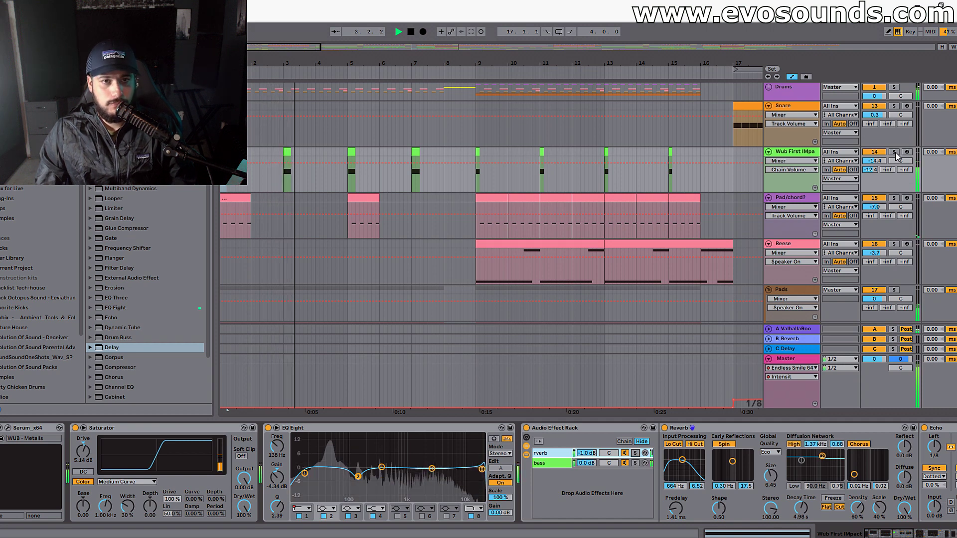
key(space)
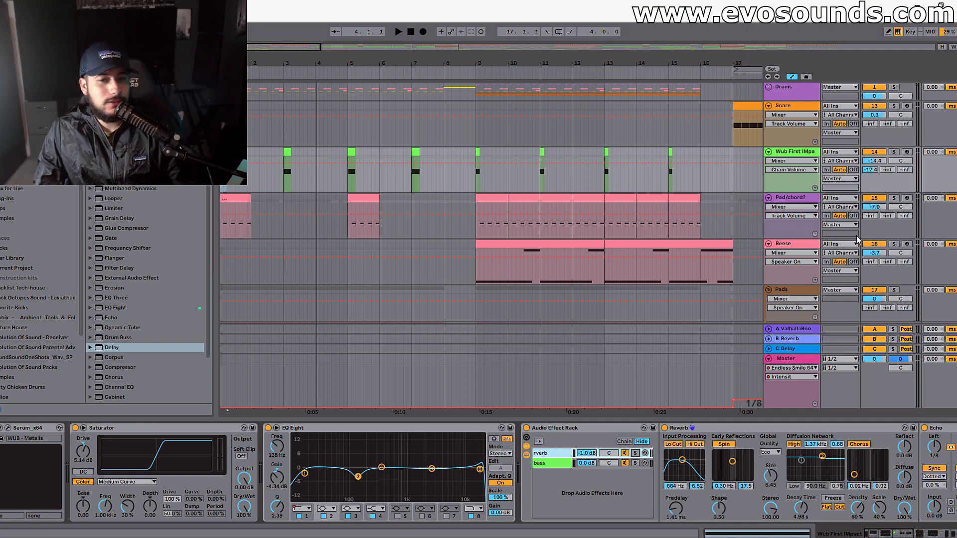
Solo the bass chain in the Audio Effect Rack and play the opening to hear it alone.
scroll(531, 509, right, 5)
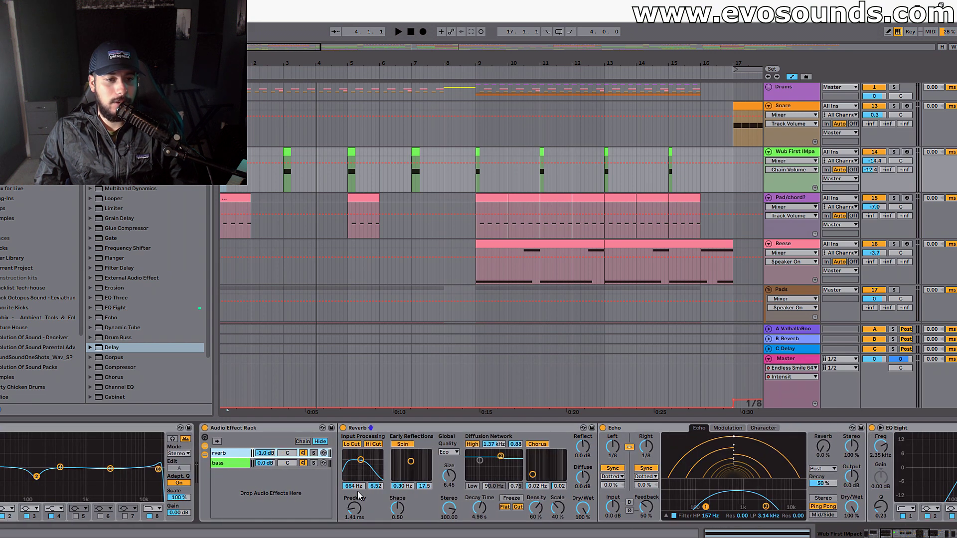
click(293, 465)
click(314, 463)
key(space)
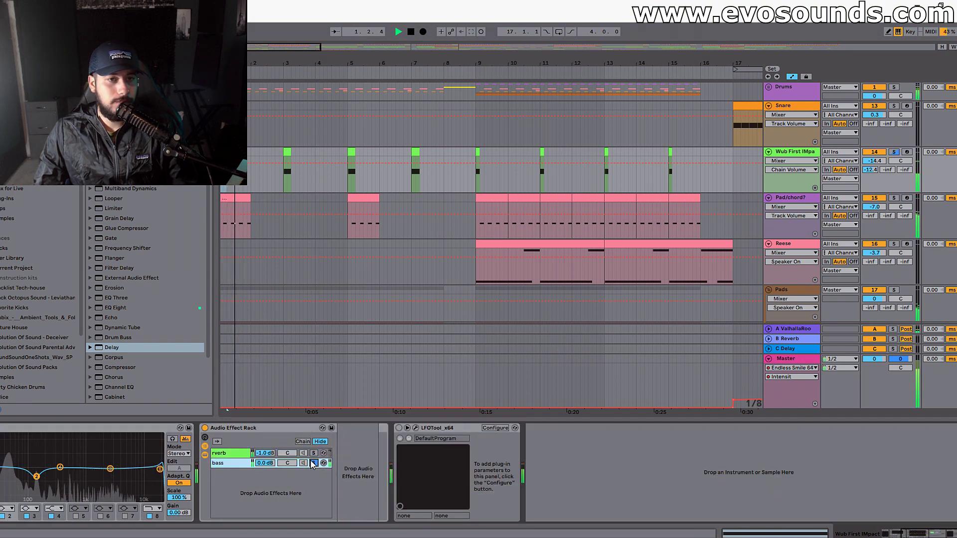
key(space)
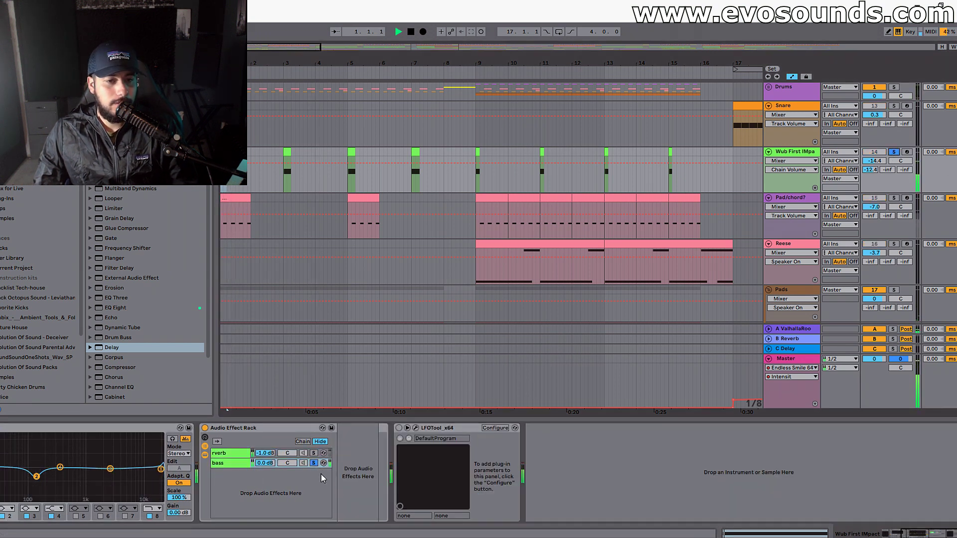
key(space)
Solo the rverb chain again, play the opening and select the chain's Reverb device.
key(Tab)
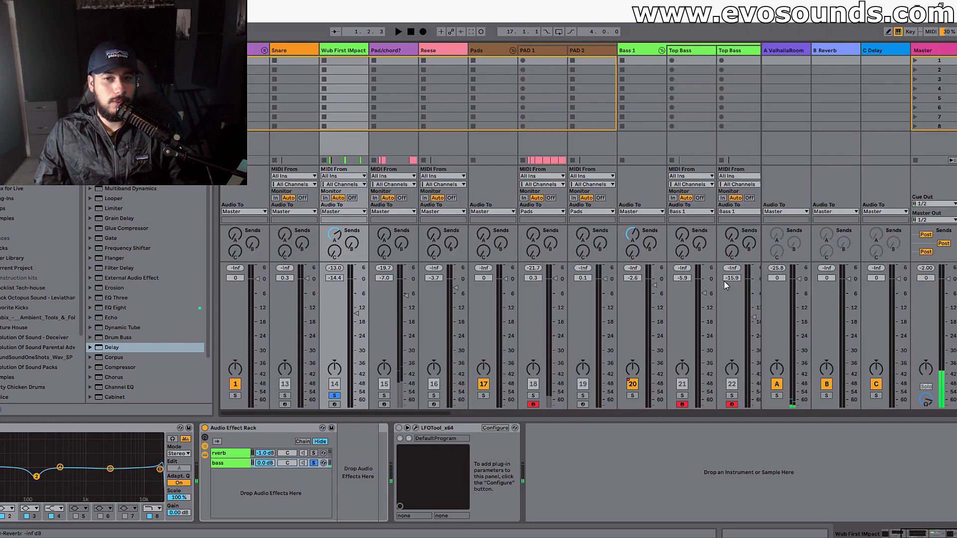
key(Tab)
click(229, 454)
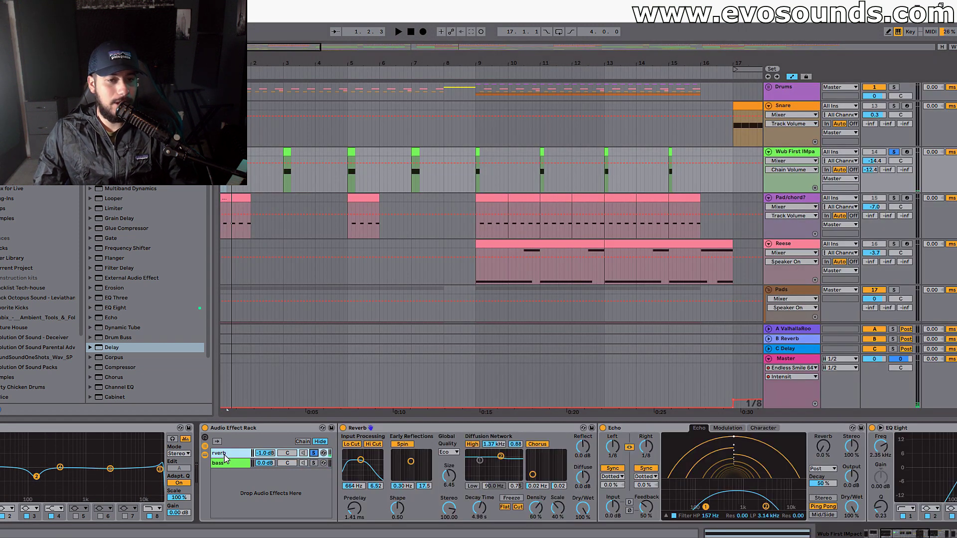
key(space)
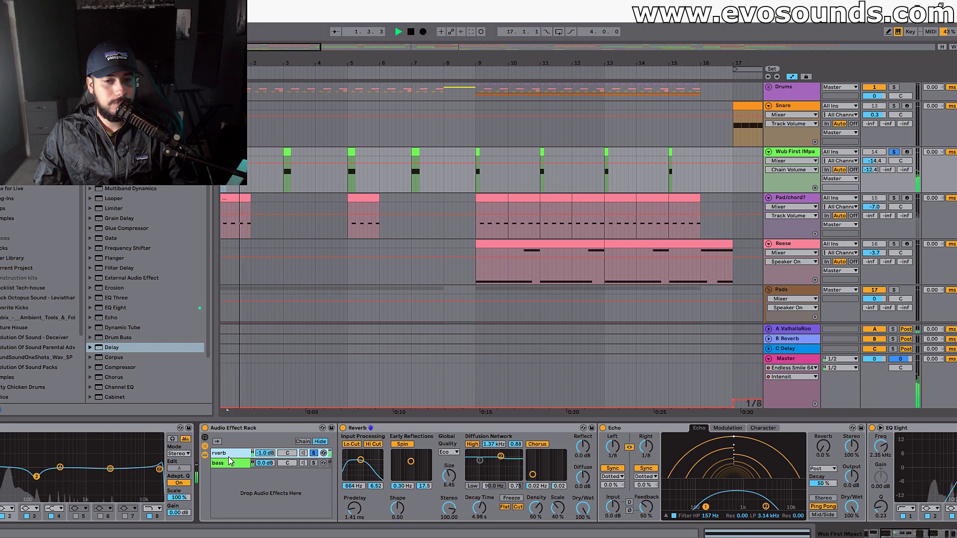
click(495, 431)
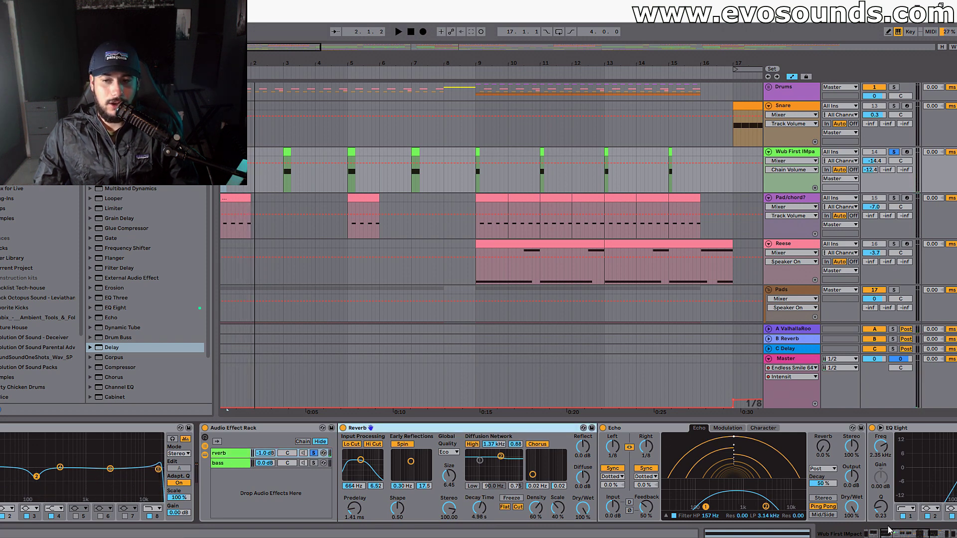
Examine the rverb chain's devices from Reverb and Echo through EQ Eight to the sidechained Compressor.
scroll(890, 530, right, 5)
click(767, 430)
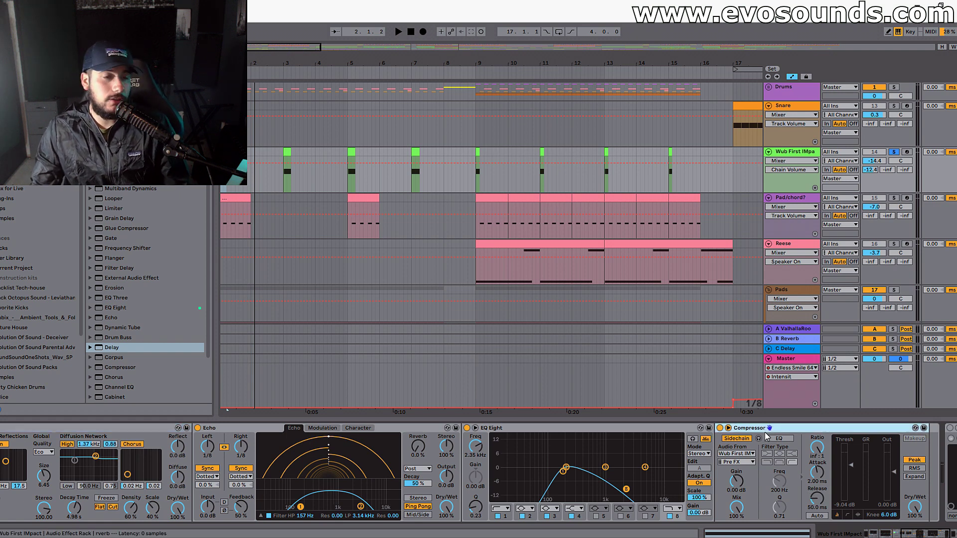
scroll(908, 535, left, 6)
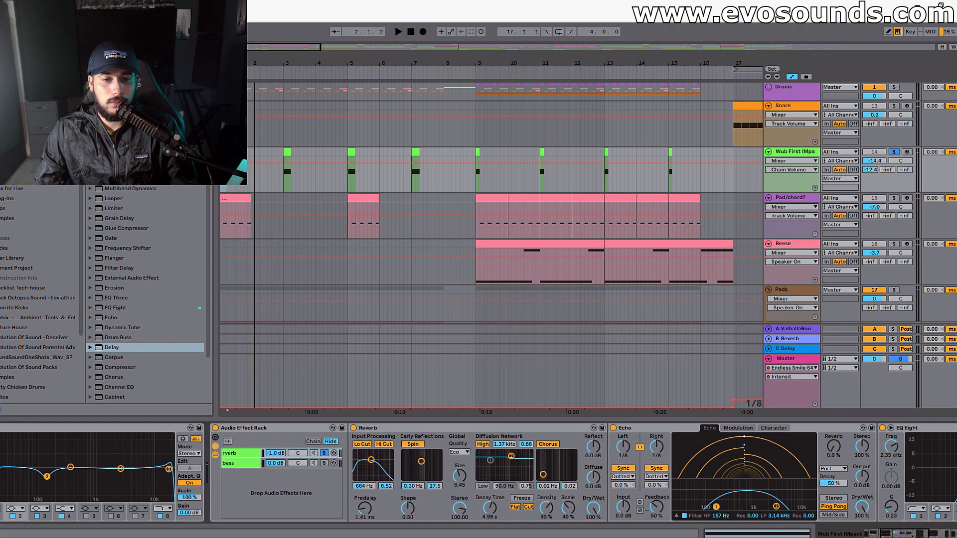
scroll(908, 535, left, 1)
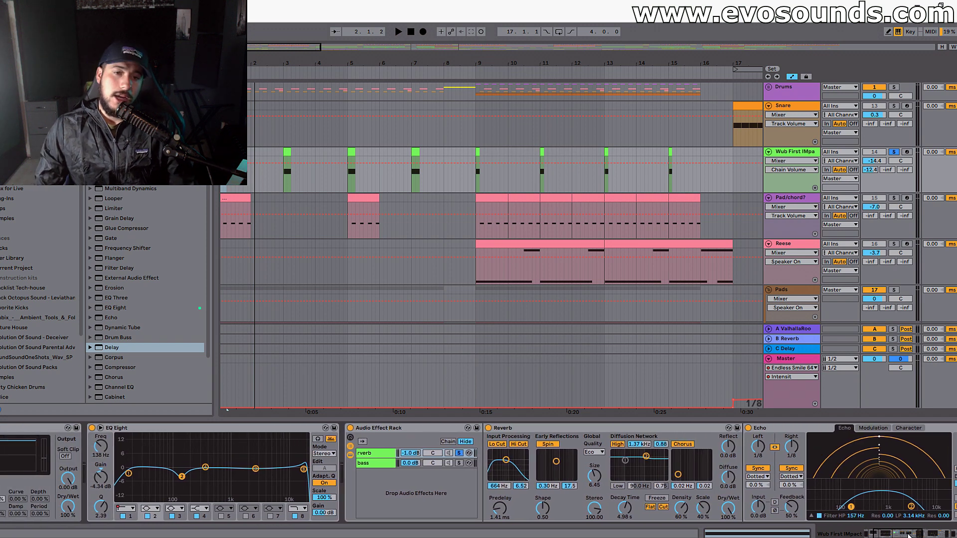
scroll(399, 447, right, 5)
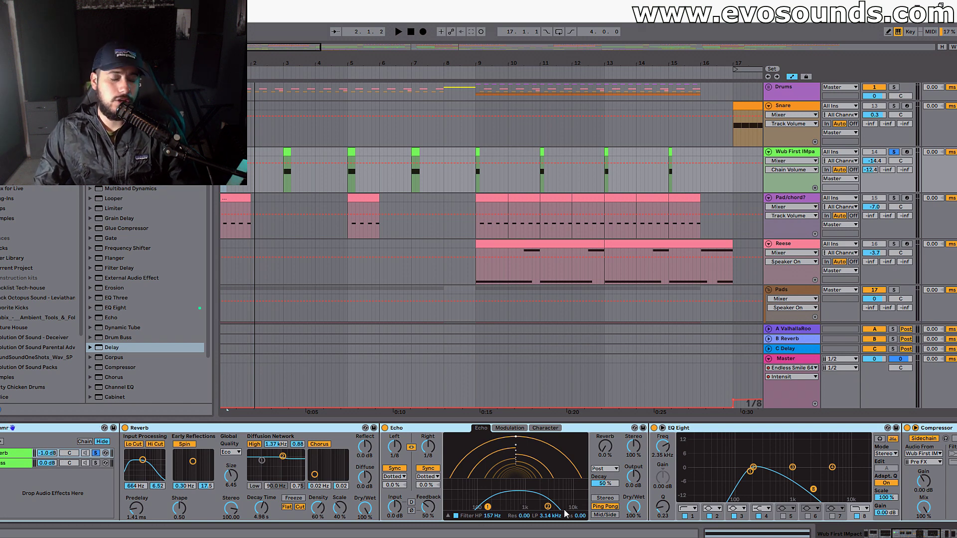
In Session View, insert several return tracks after the A ValhallaRoom return and delete the last one added.
key(Tab)
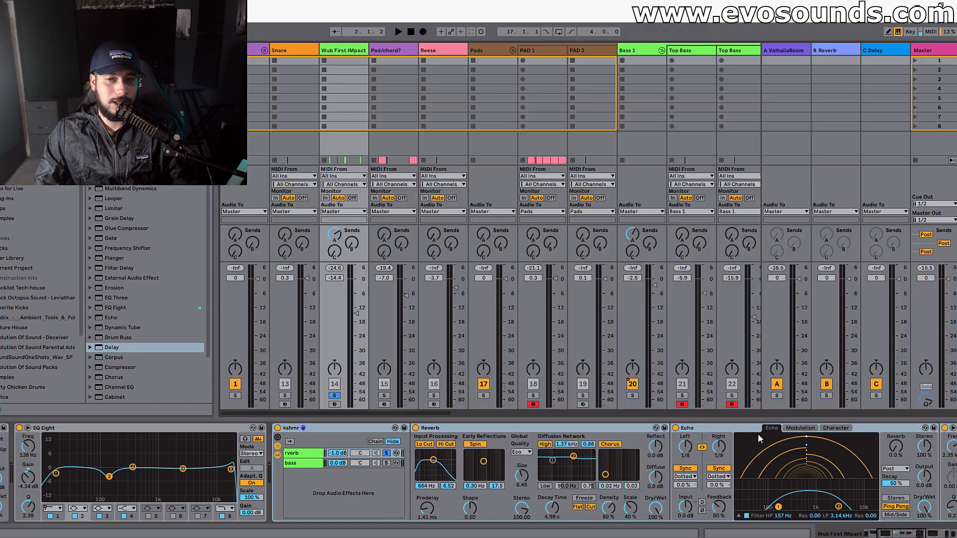
click(789, 57)
right_click(791, 53)
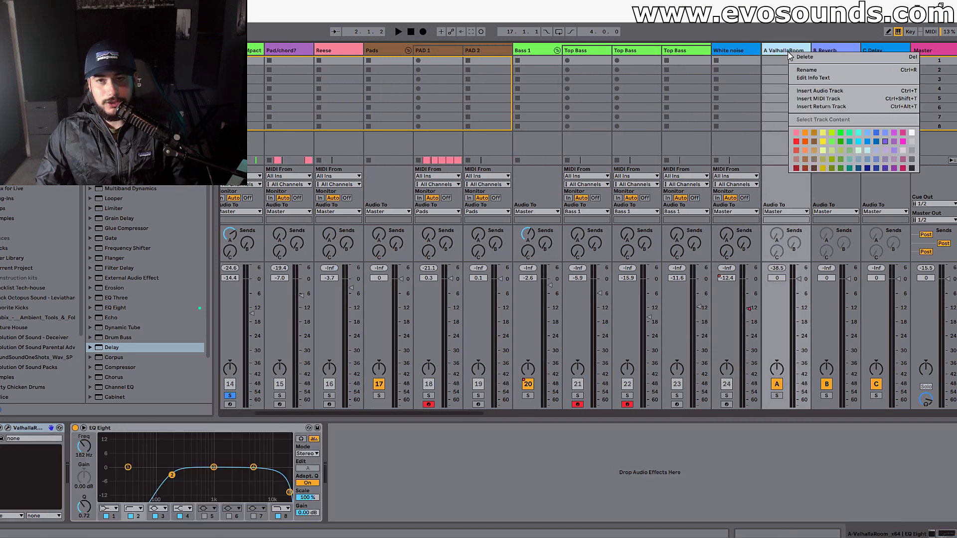
click(778, 55)
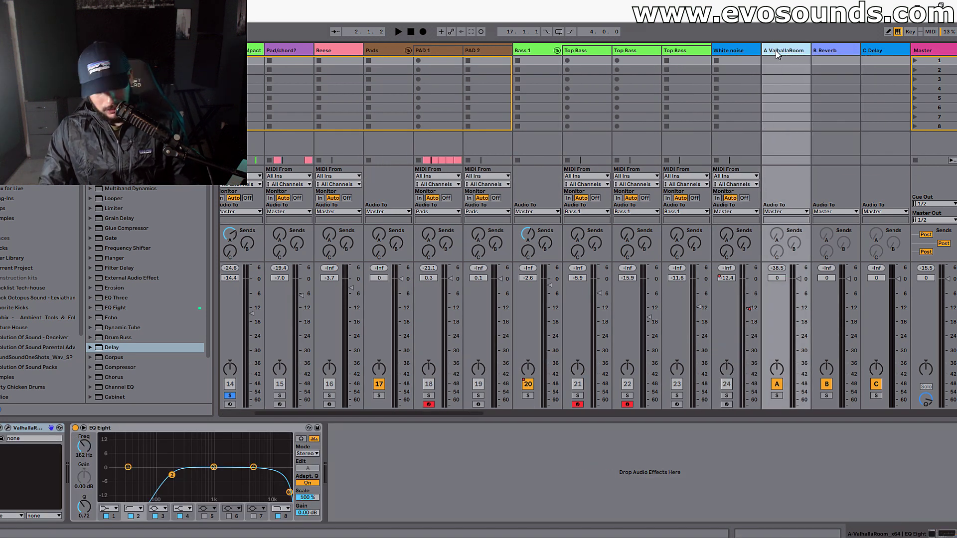
key(ctrl+alt+t)
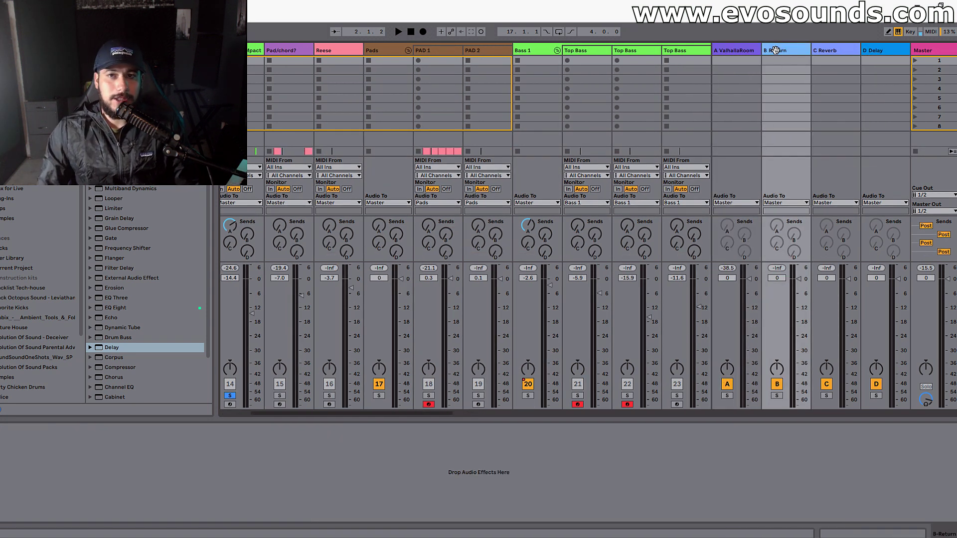
key(ctrl+alt+t)
key(ctrl+alt+t)
key(ctrl+alt+t)
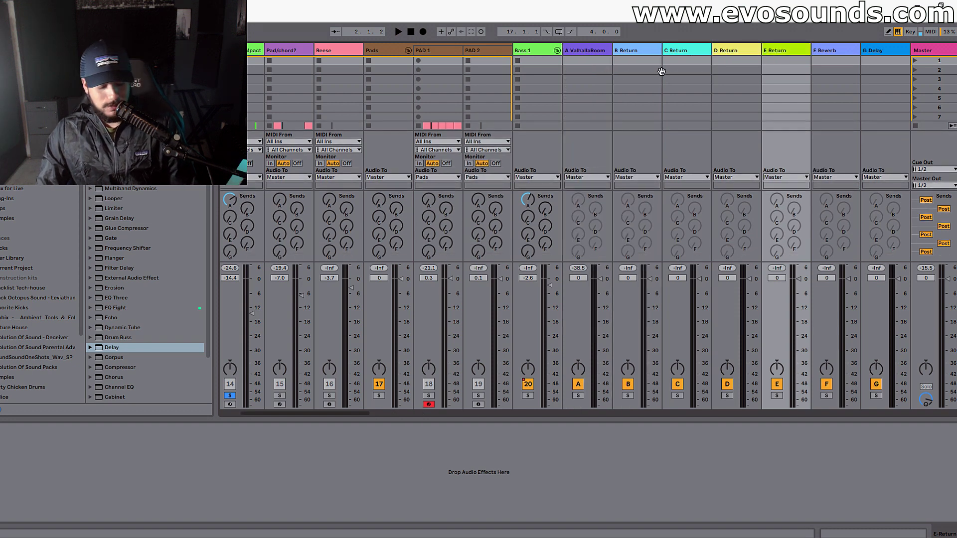
key(ctrl+alt+t)
key(Delete)
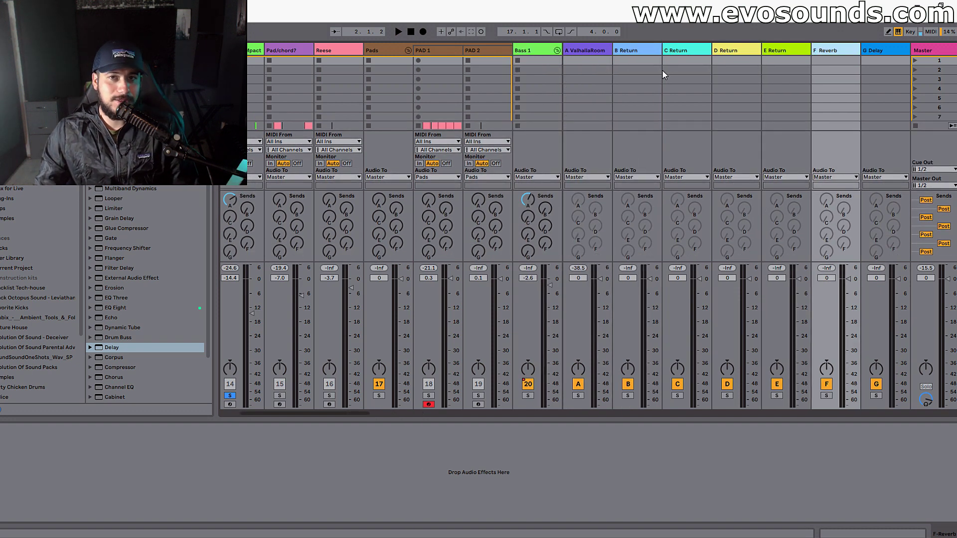
Undo the return track deletion and the inserted return tracks.
key(ctrl+z)
key(ctrl+z)
key(ctrl+z)
key(ctrl+z)
key(ctrl+z)
key(ctrl+z)
key(ctrl+z)
key(ctrl+z)
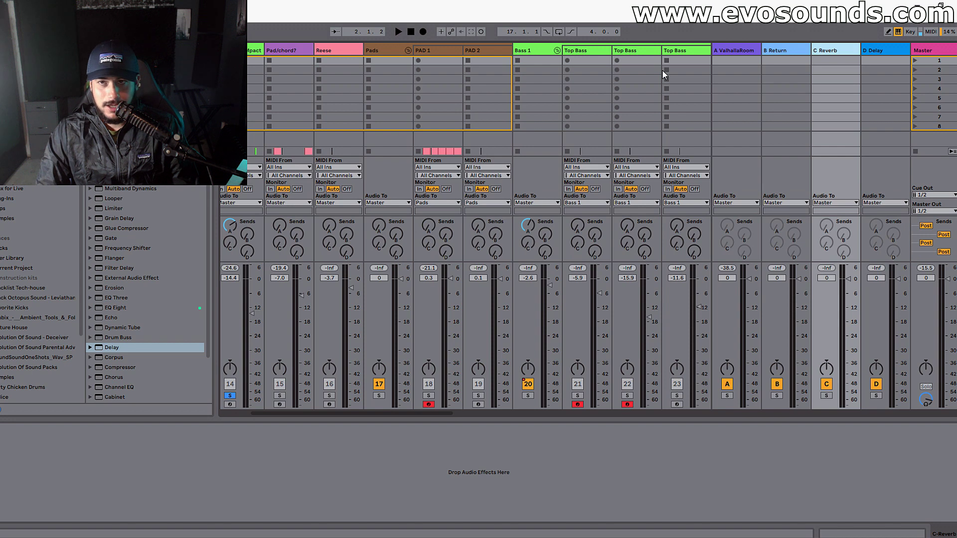
Return to the Arrangement and examine the device chains of the Bass 1 group and its first Top Bass track.
key(Tab)
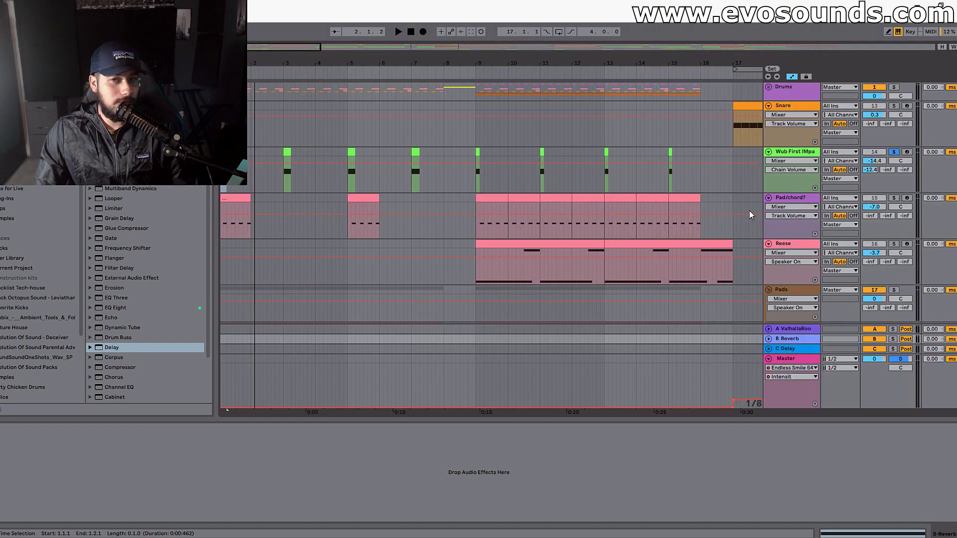
scroll(498, 264, down, 10)
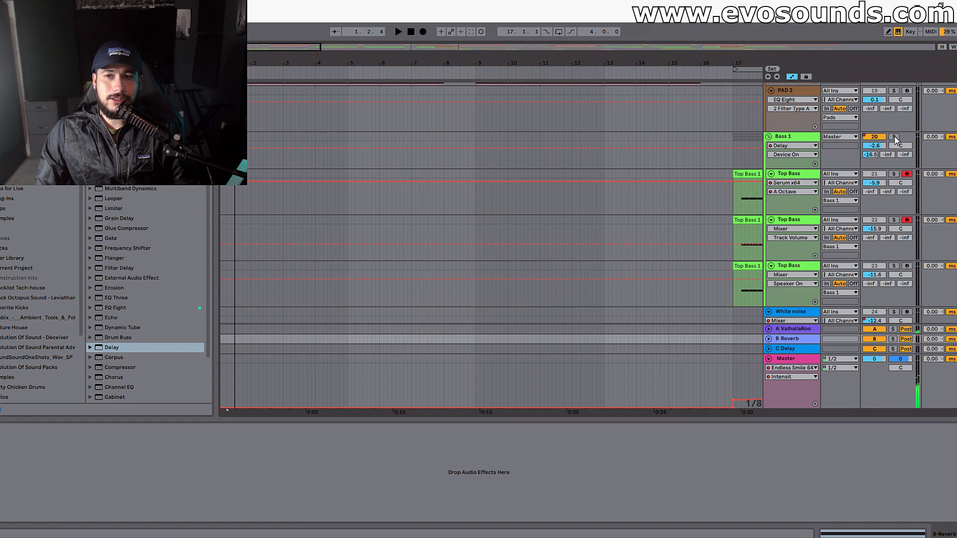
click(800, 138)
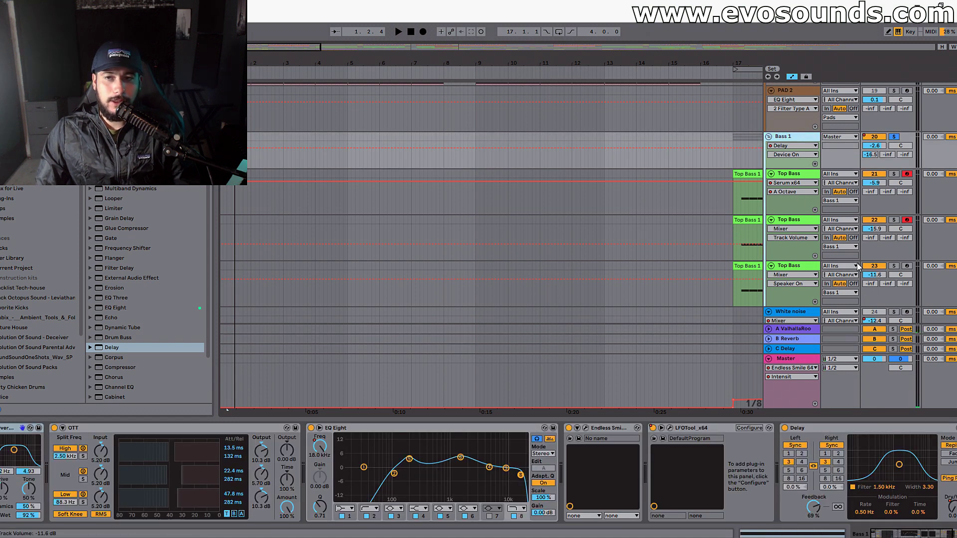
click(806, 177)
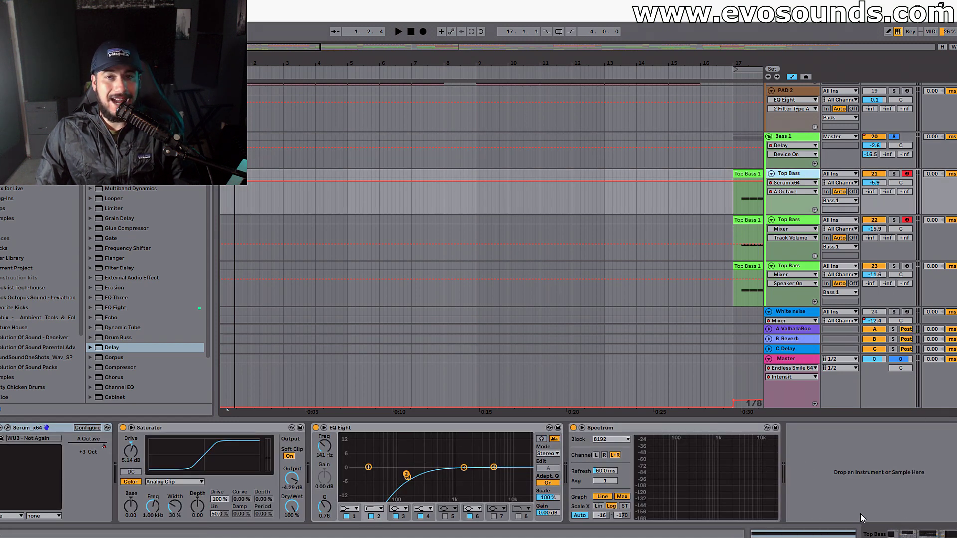
drag(327, 63, 326, 54)
click(894, 137)
Play the arrangement from the start and check the PAD 1 track's EQ Eight devices.
key(space)
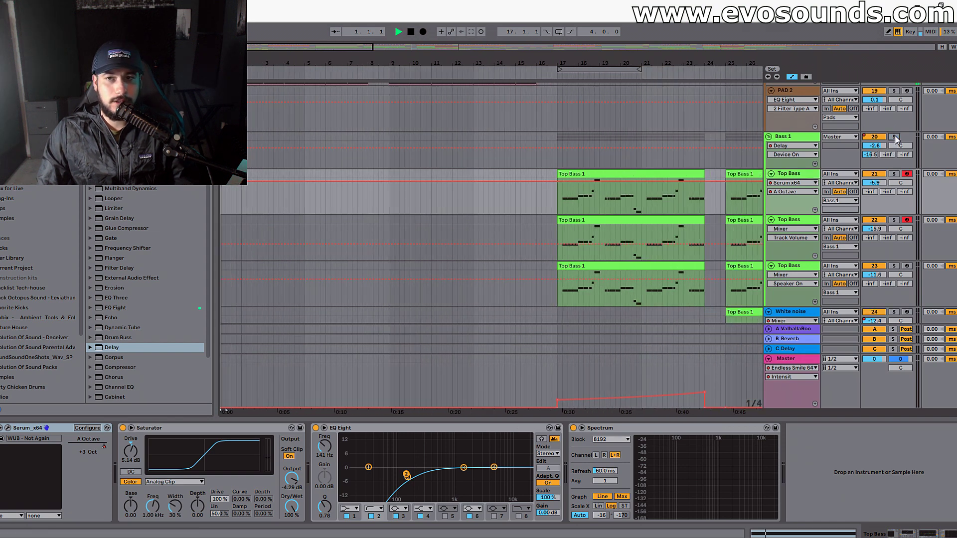
click(769, 136)
scroll(794, 195, up, 5)
click(794, 195)
key(space)
scroll(782, 229, up, 3)
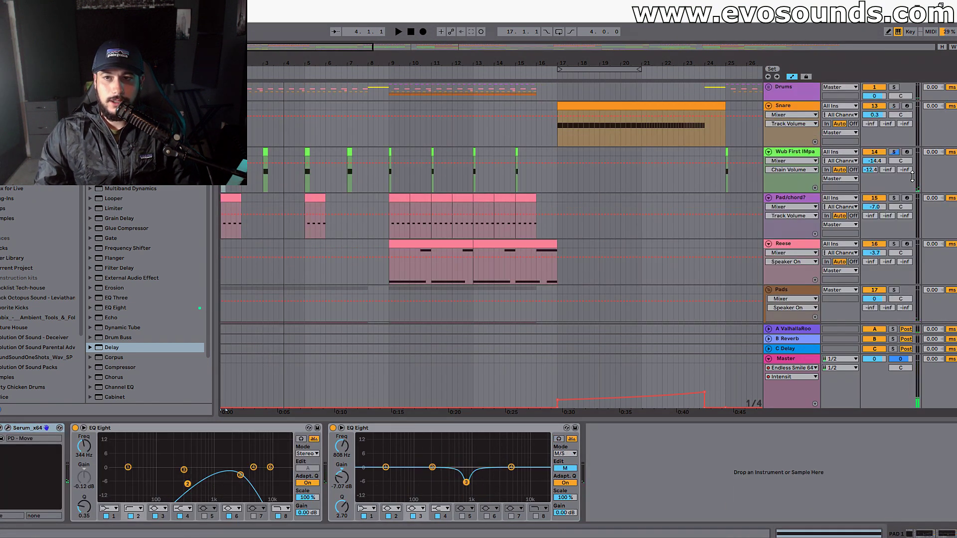
Unsolo the Wub First Impact track and its rverb chain, and lower the chain's volume to -5.6 dB while playing the opening.
click(787, 154)
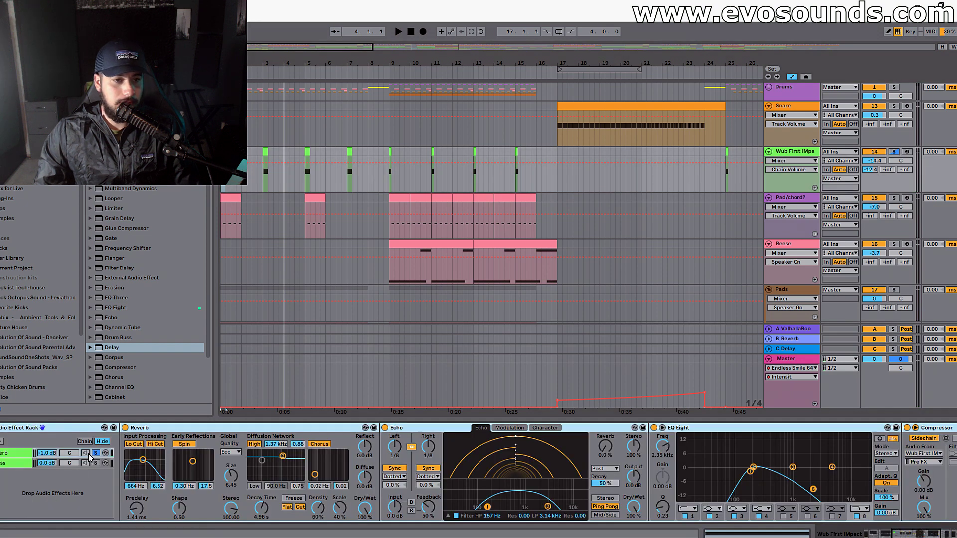
click(223, 409)
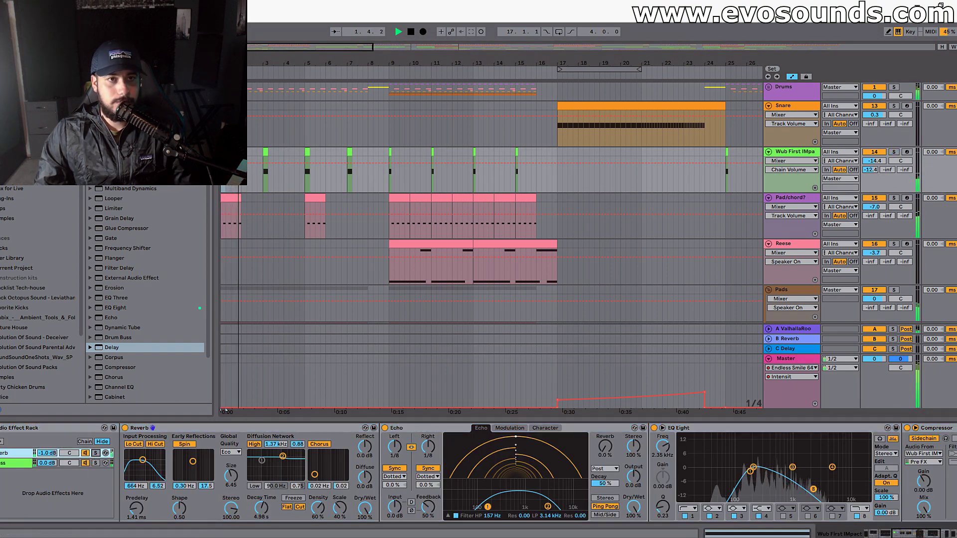
key(plus)
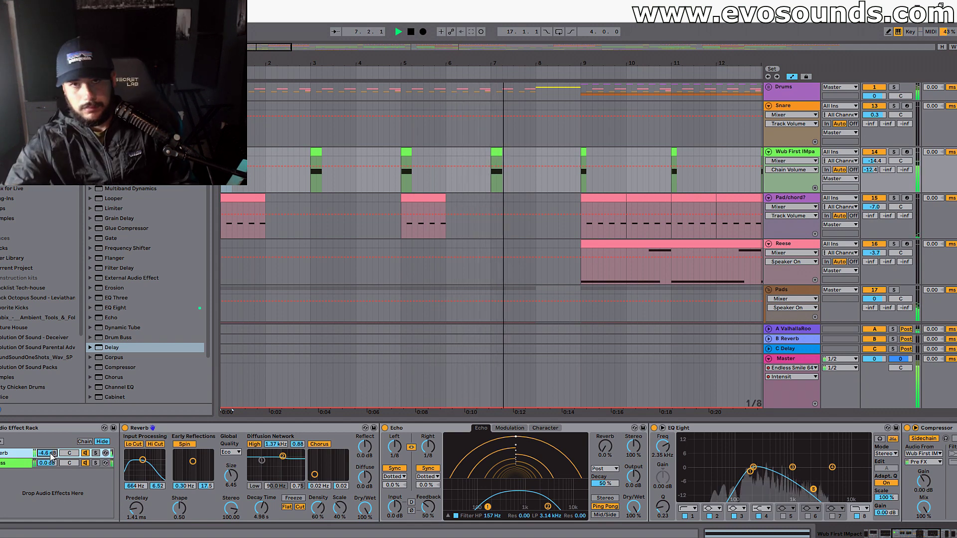
key(space)
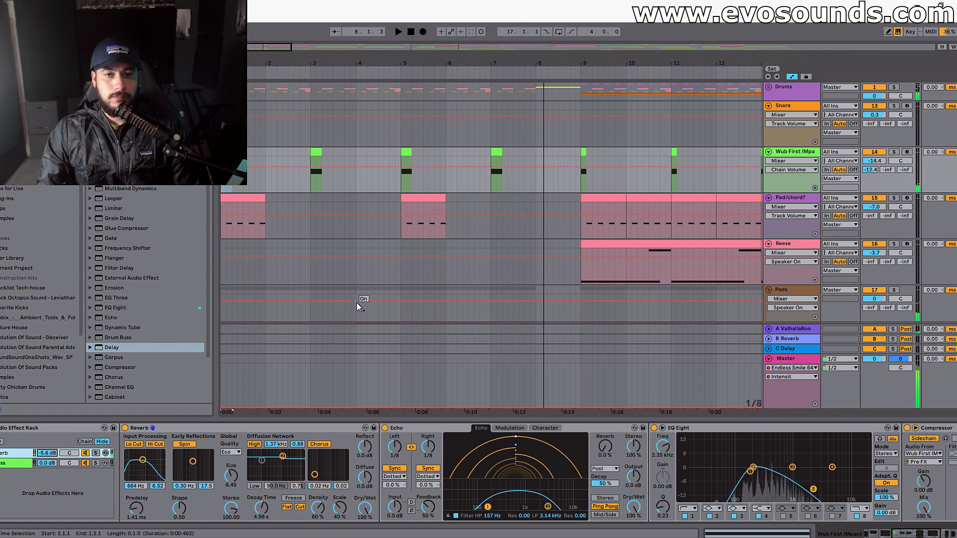
Select the vocal clip at bar 8 on the 30 120 - CRANK IT track, solo that track and show its devices.
scroll(357, 303, down, 15)
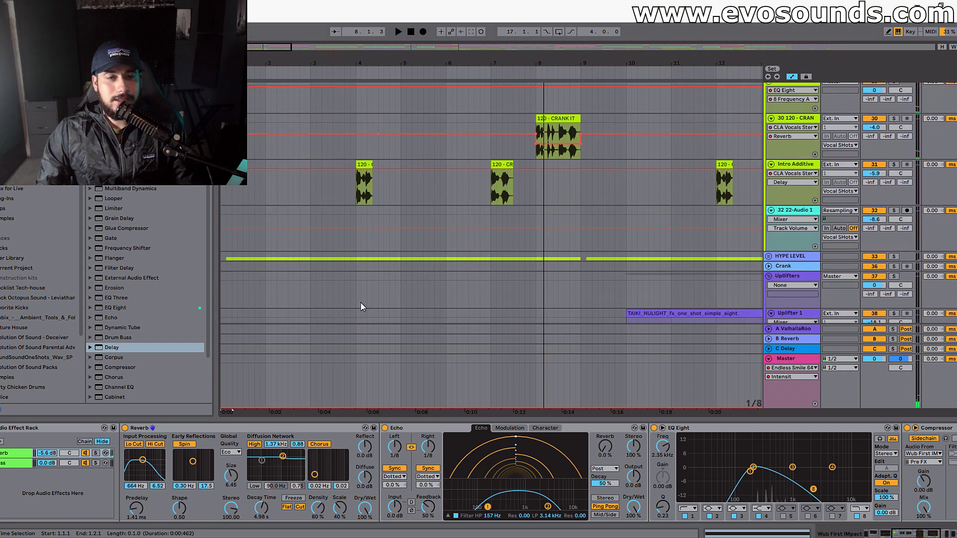
scroll(361, 306, up, 5)
key(minus)
key(minus)
click(456, 186)
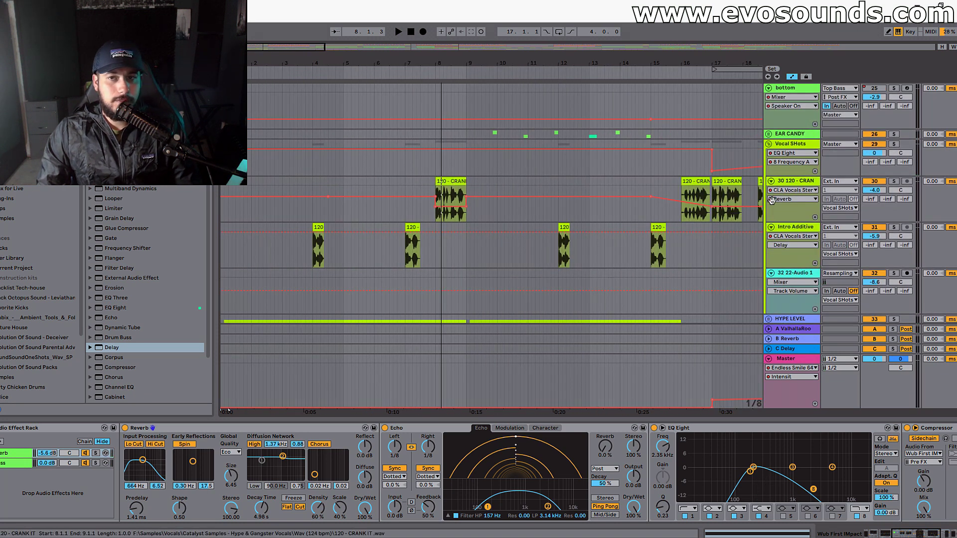
click(771, 200)
click(894, 181)
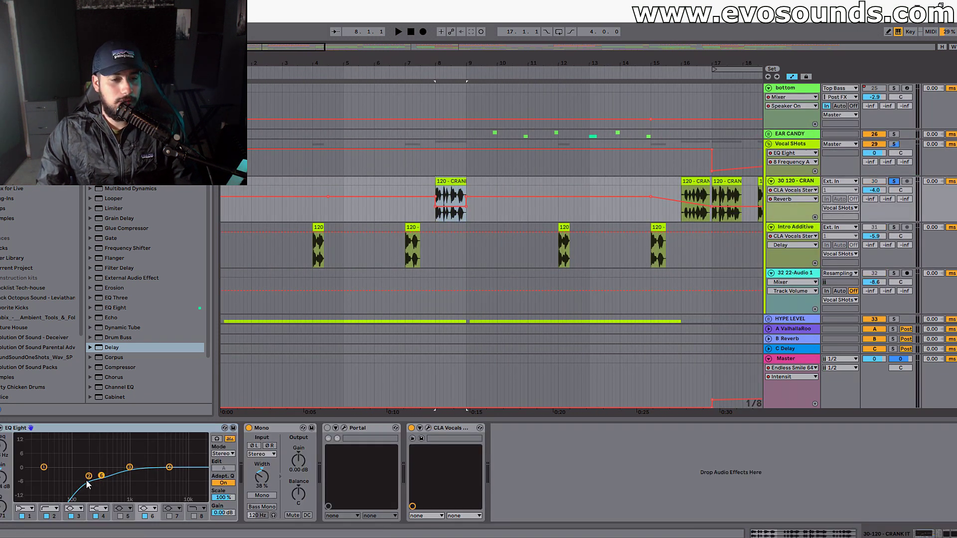
Boost and sweep the low-mid band 6 of the vocal's EQ Eight during playback, pull it down into a cut and audition the clip.
drag(102, 478, 104, 453)
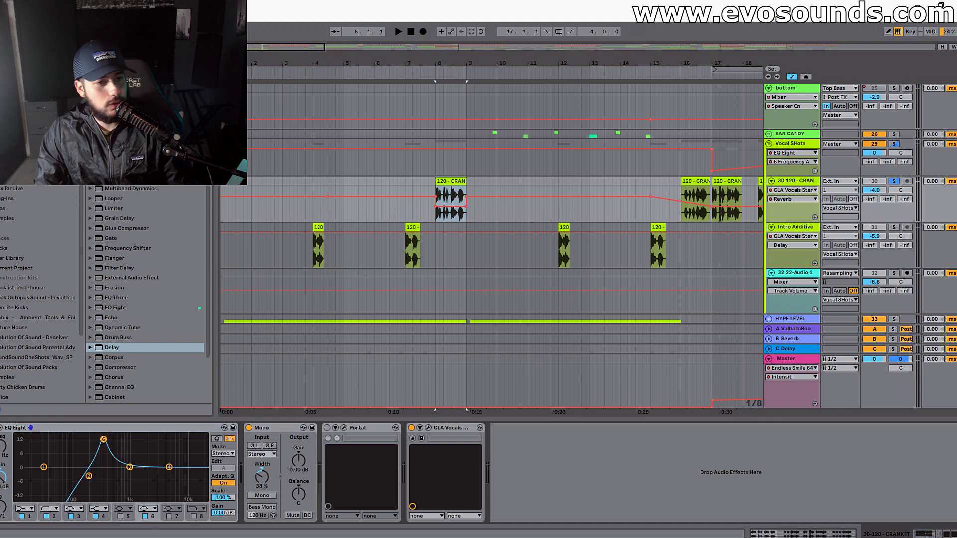
drag(103, 438, 93, 436)
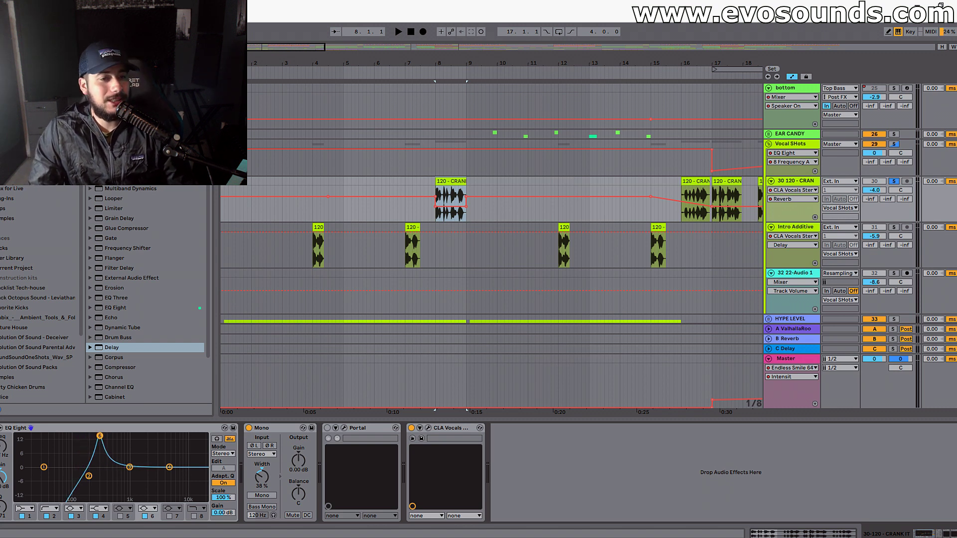
key(space)
mouse_move(99, 436)
mouse_down()
mouse_move(83, 436)
mouse_move(103, 436)
mouse_up()
key(space)
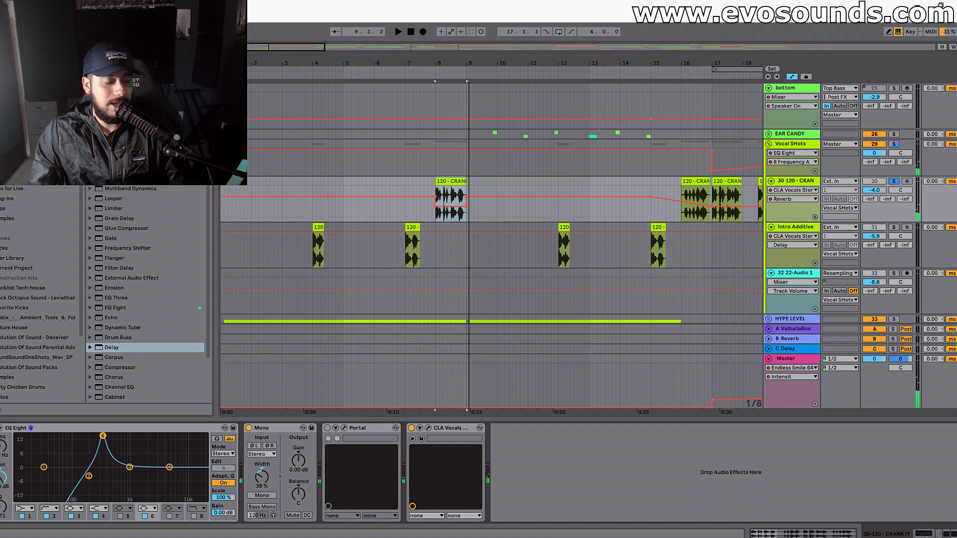
key(space)
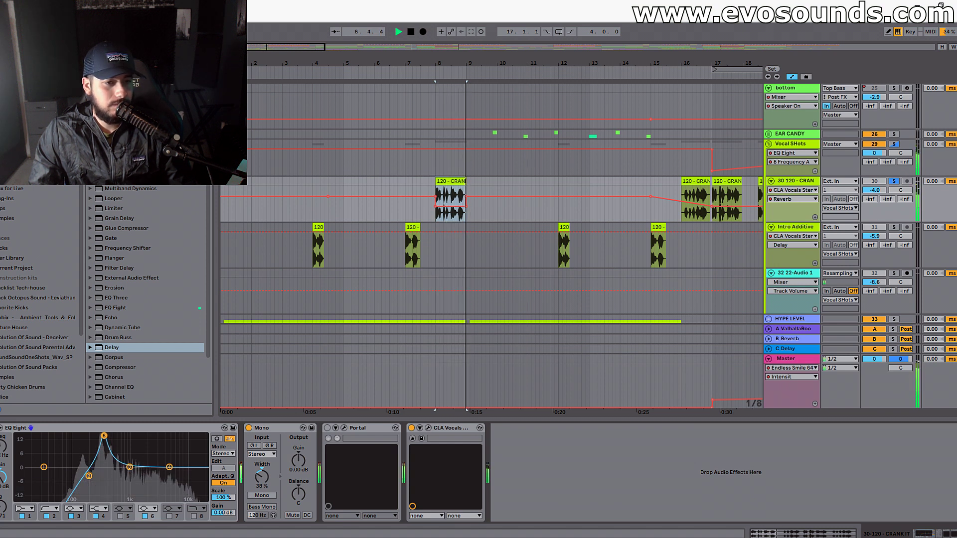
key(space)
drag(103, 436, 100, 482)
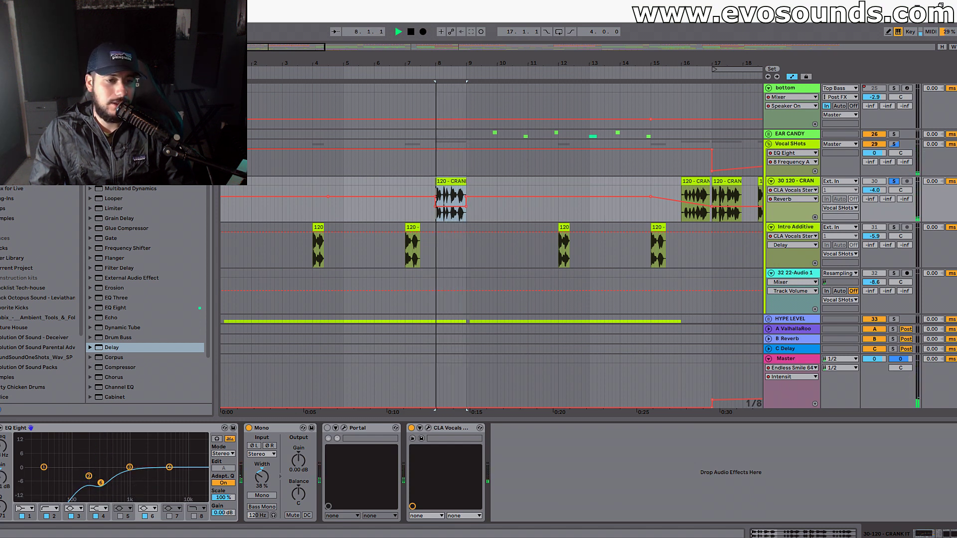
key(space)
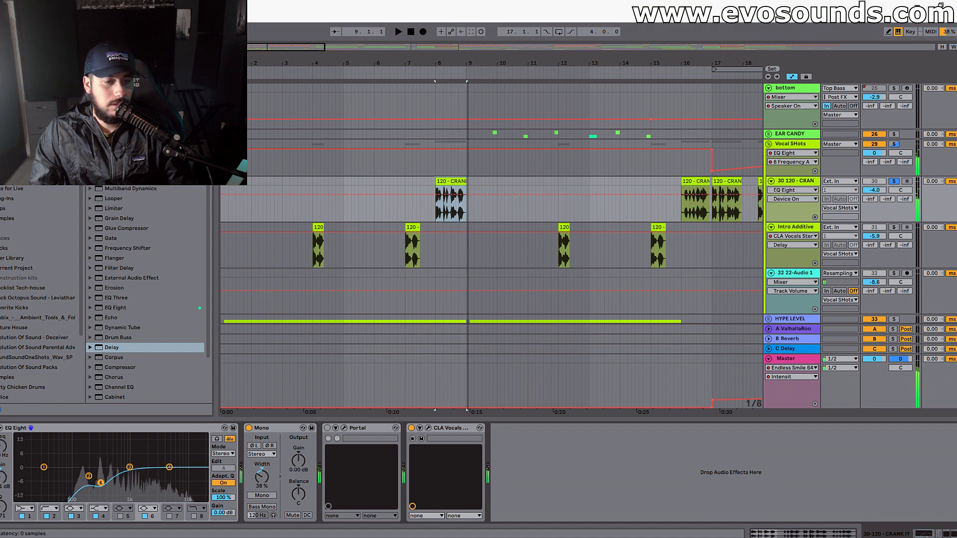
key(space)
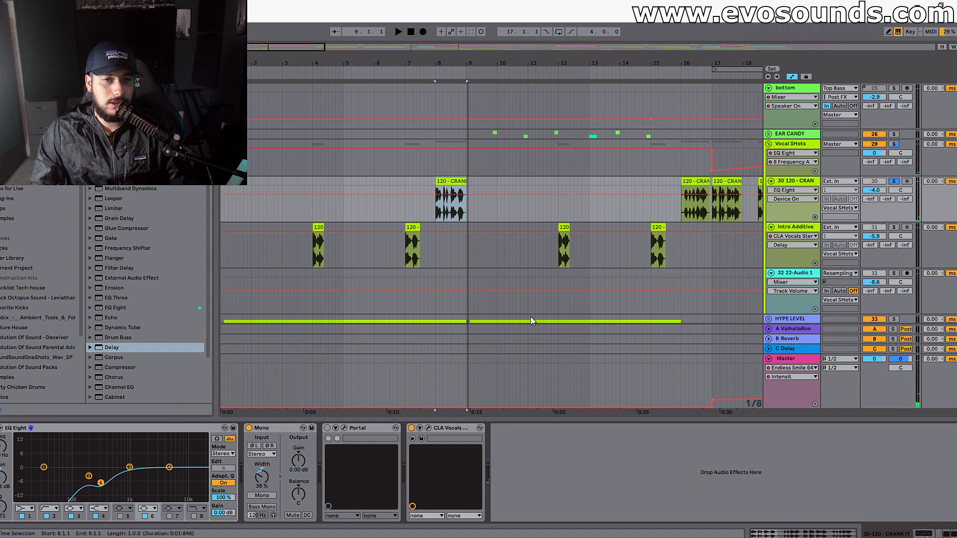
Unsolo the vocal track and play from the Intro Additive clip at bar 7, checking that track's EQ Eight.
click(412, 243)
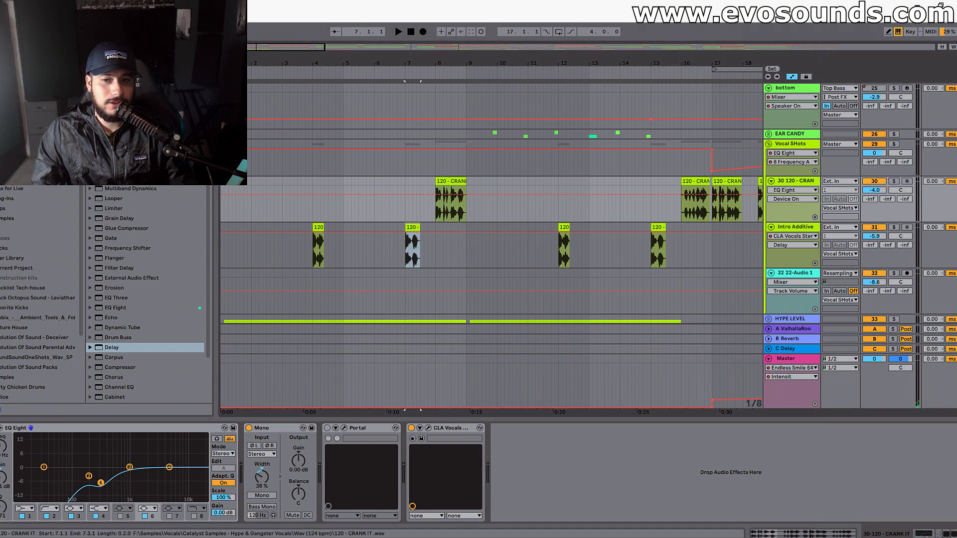
key(space)
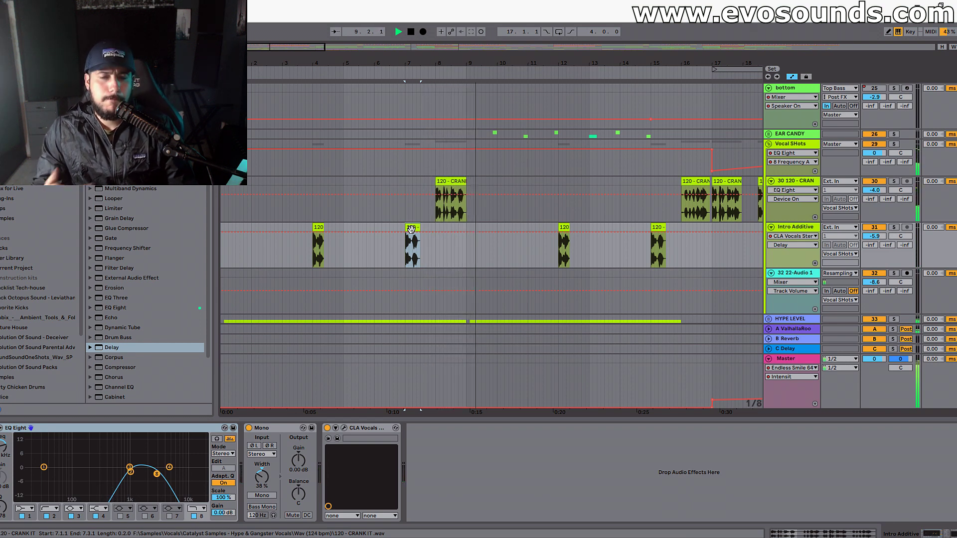
Unfold and solo the Drums group, set the playback start among the G MINOR clips at bar 9 and solo that track.
scroll(504, 261, up, 10)
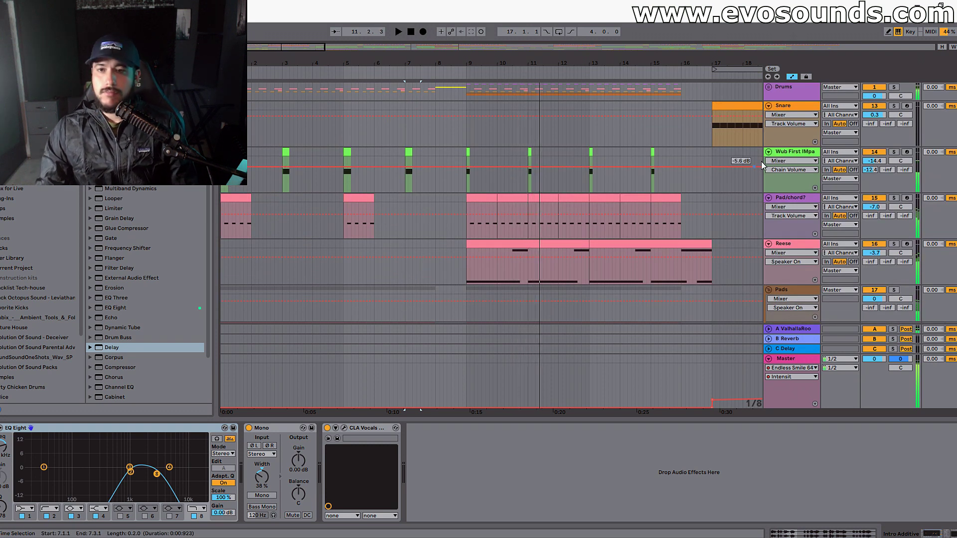
click(790, 96)
click(769, 87)
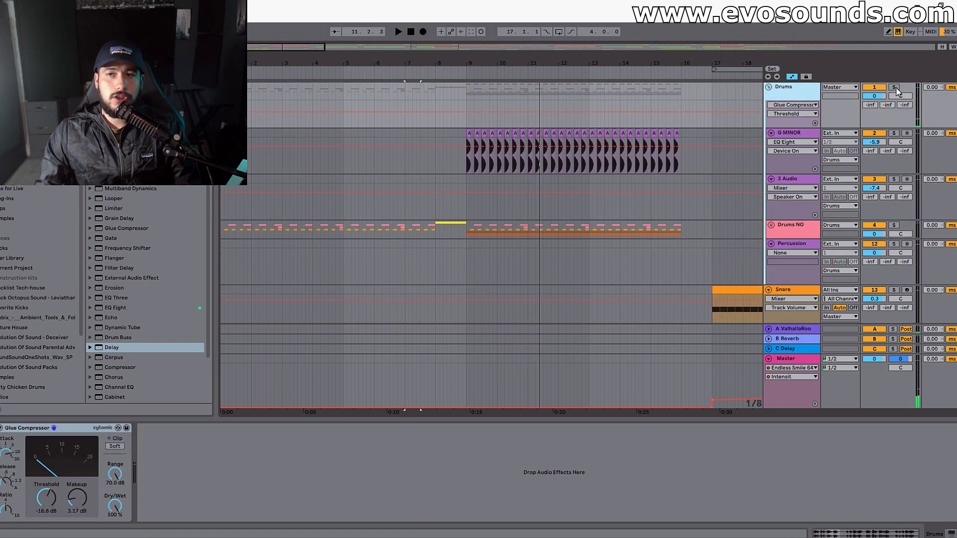
click(895, 88)
click(478, 164)
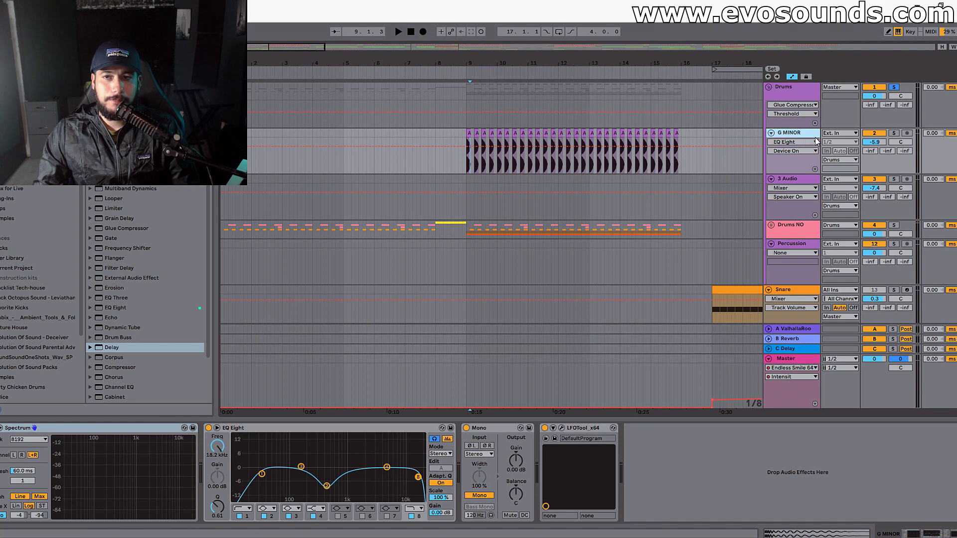
drag(294, 49, 294, 67)
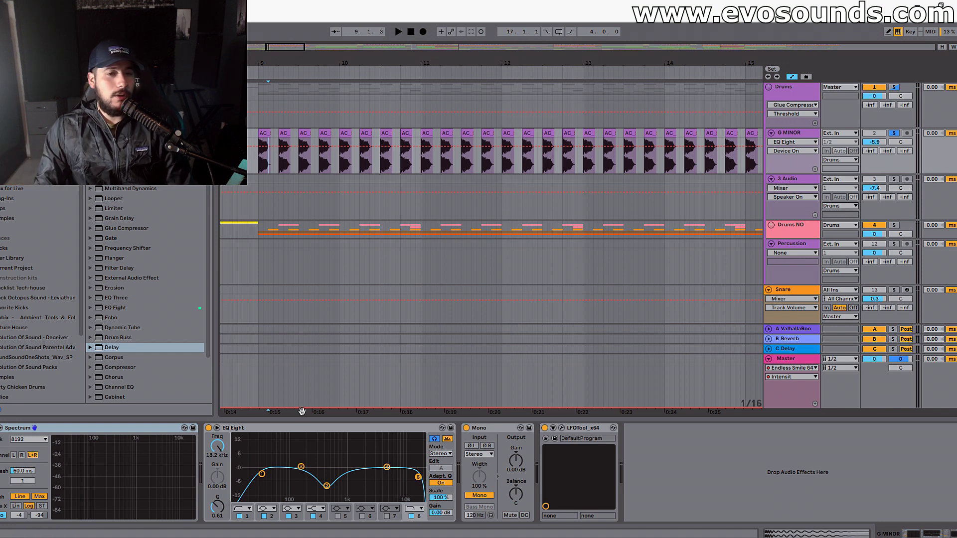
Move band 2 of the G MINOR track's EQ Eight to 516 Hz and -8.31 dB while playing the track.
click(328, 486)
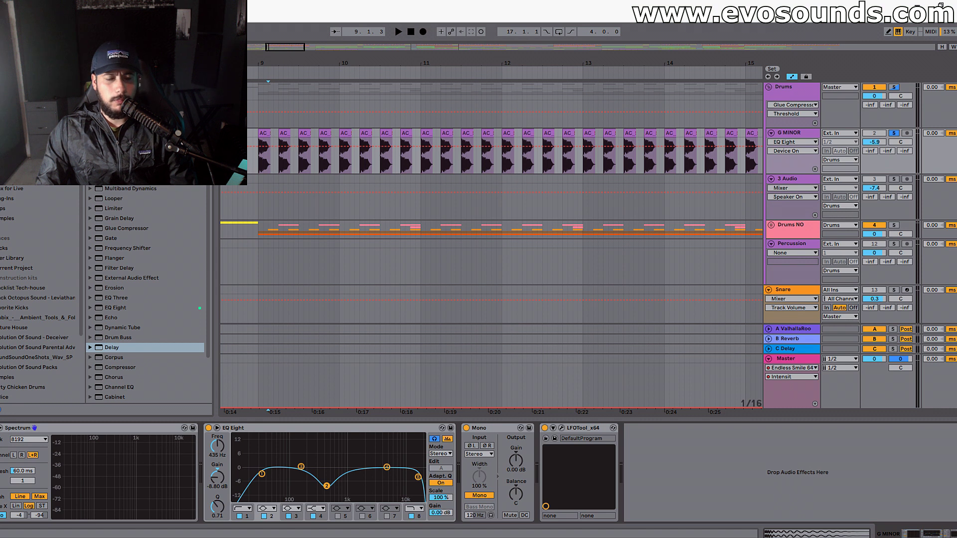
key(space)
drag(327, 486, 332, 487)
key(space)
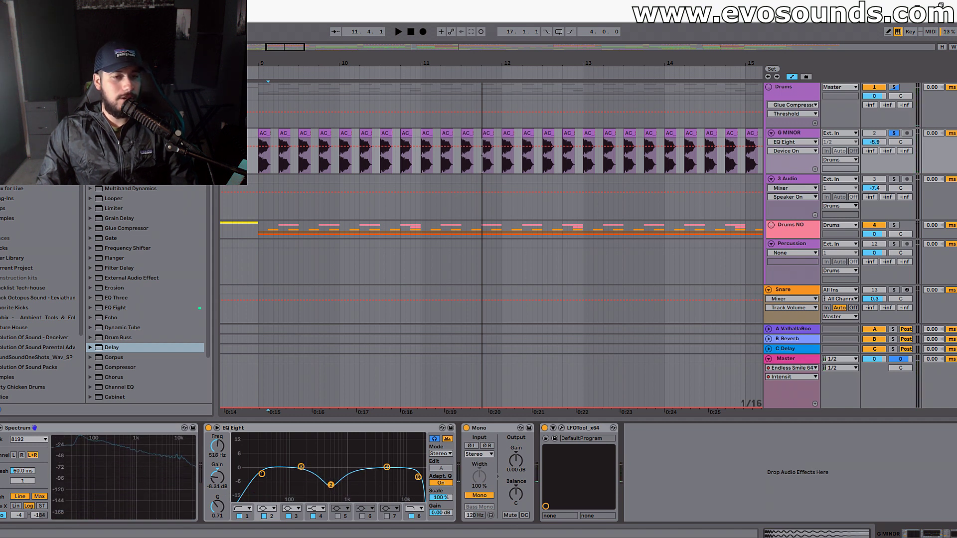
Unsolo the G MINOR track and compare the drums with its EQ Eight bypassed and re-enabled during playback.
click(209, 428)
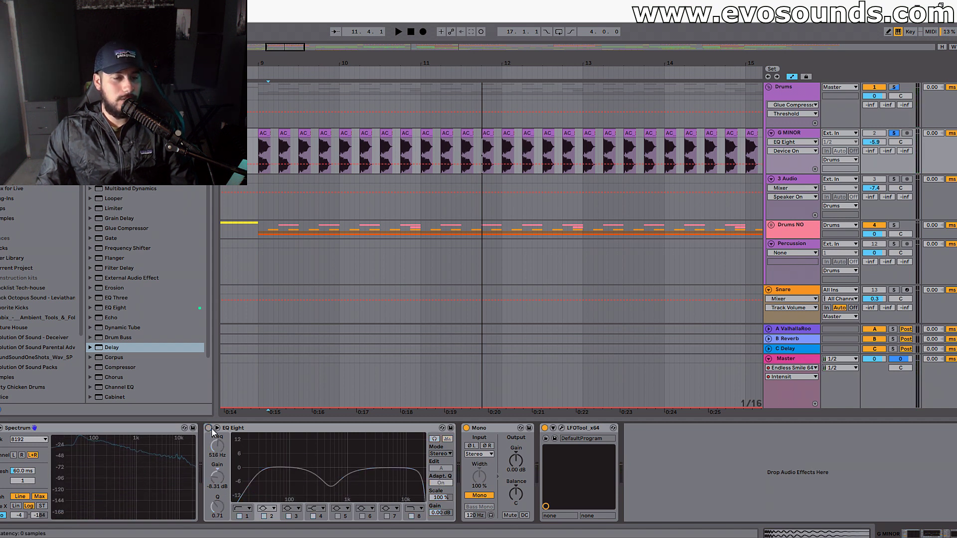
click(894, 87)
key(space)
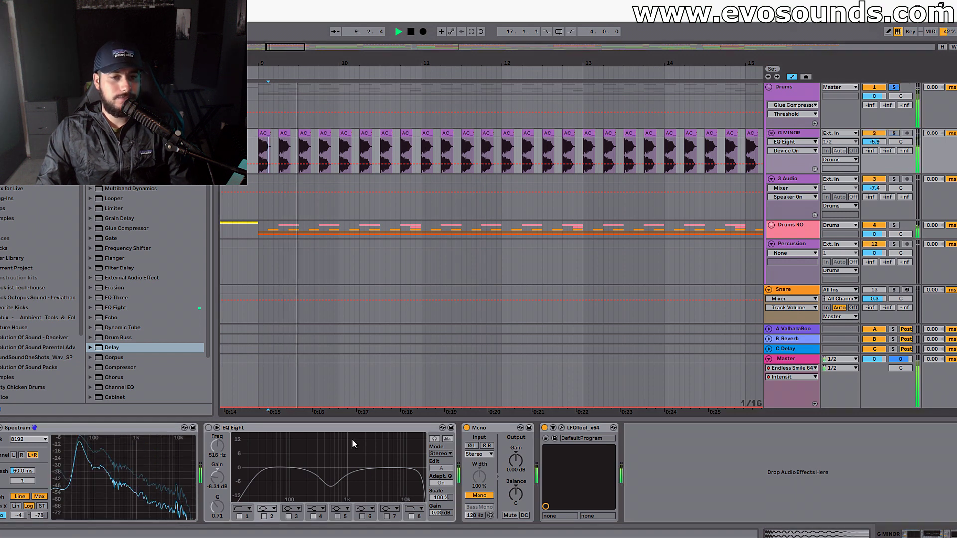
click(209, 428)
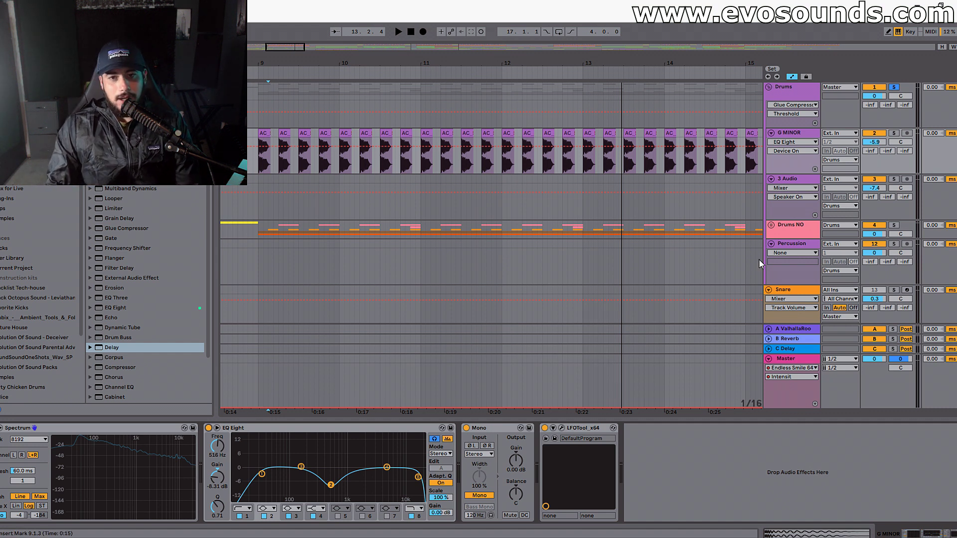
Open Sonarworks Systemwide, move its window aside and enable calibration for the Adam A7X 2 profile.
click(907, 536)
click(910, 512)
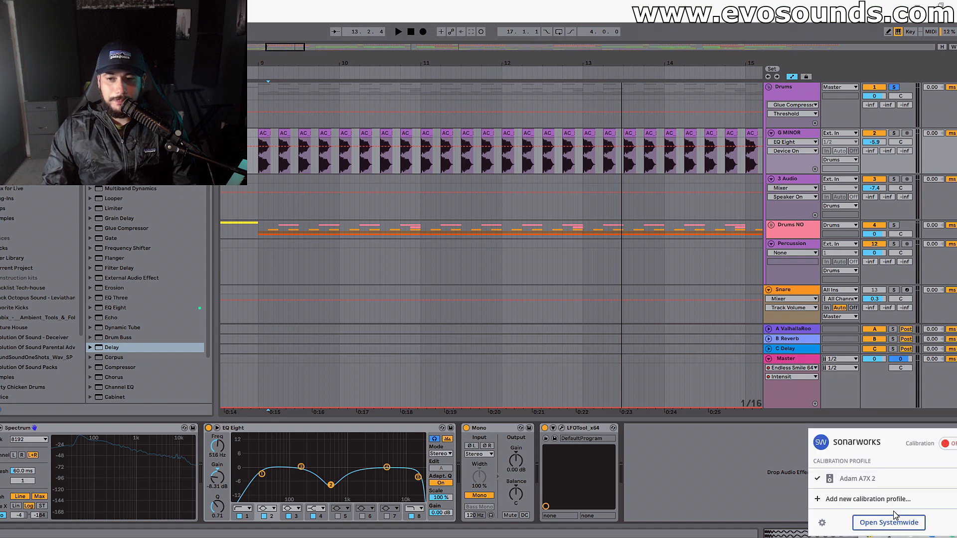
click(854, 519)
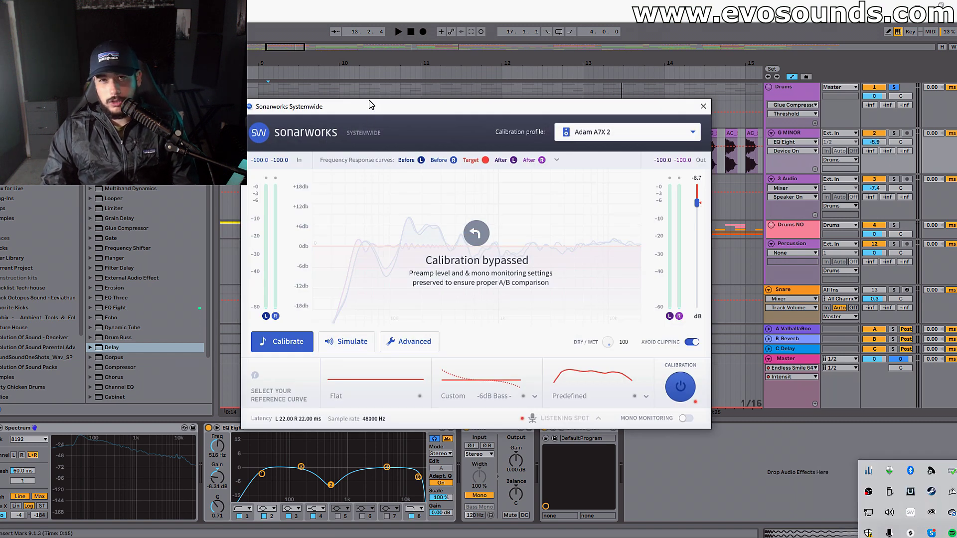
drag(377, 106, 328, 94)
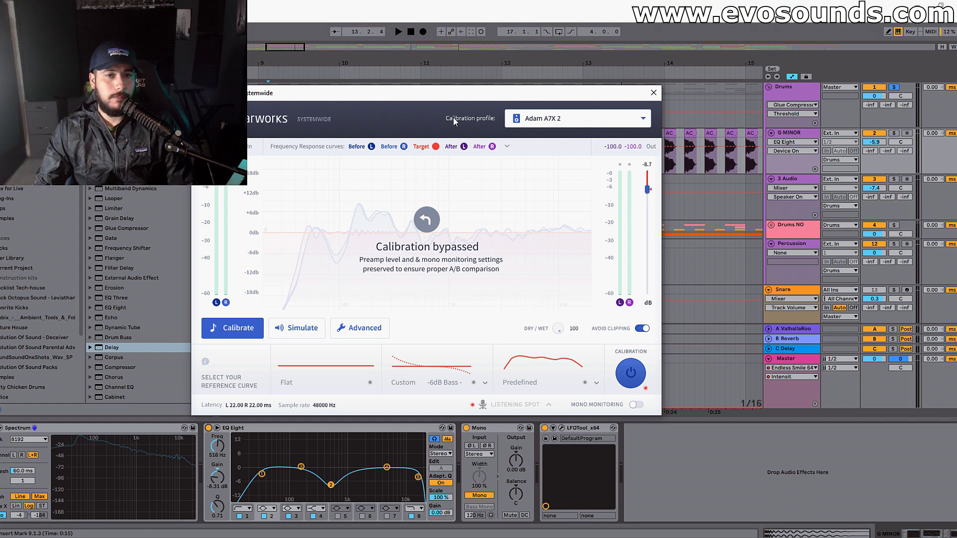
click(630, 373)
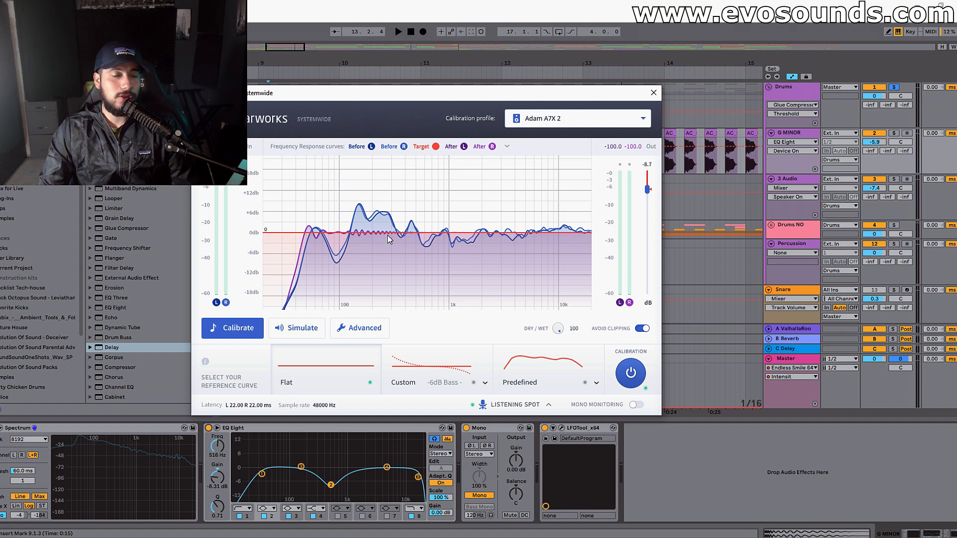
Toggle the speaker calibration off and back on, and return to the Ableton Live arrangement.
click(636, 377)
click(631, 374)
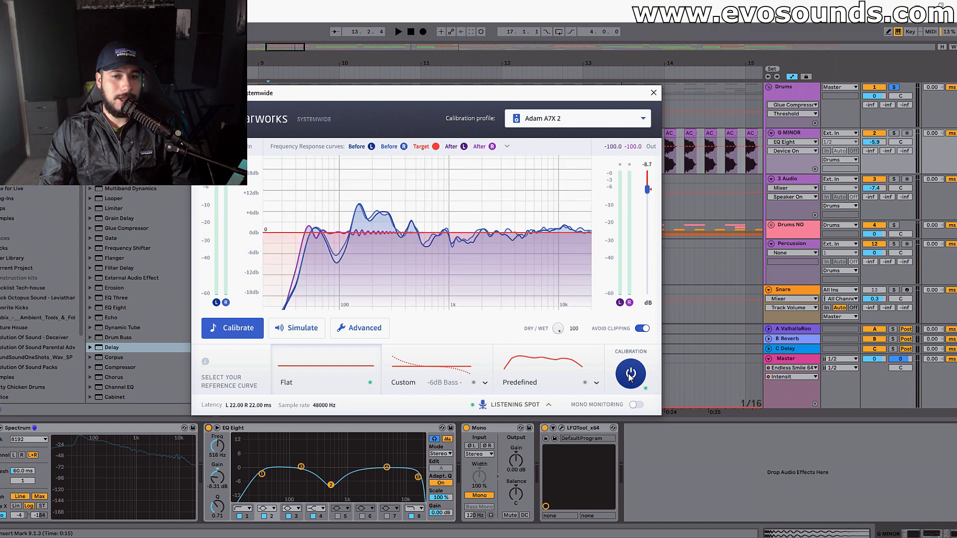
click(591, 436)
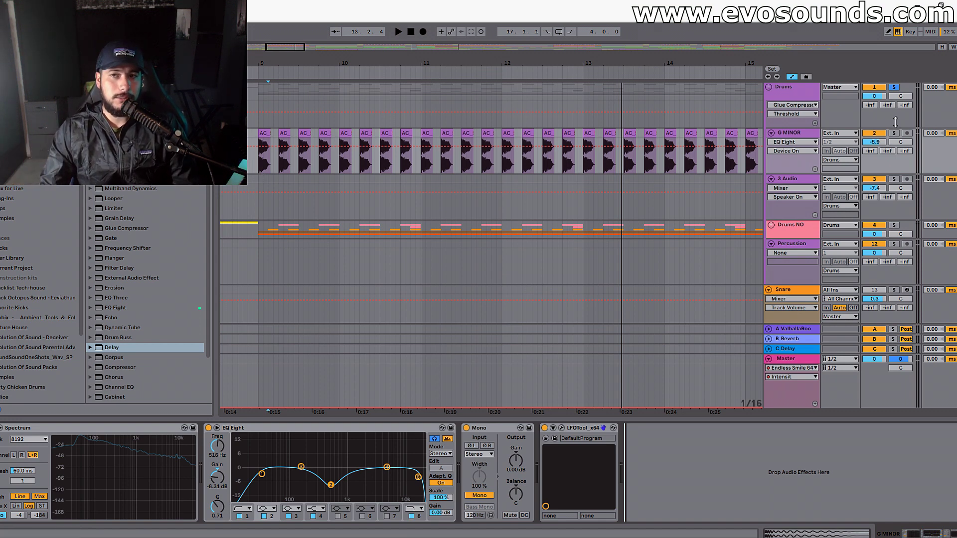
Unfold and solo the Drums NO group, set the playback start at bar 9 on the 9 AC_SLATER track and start playback.
drag(282, 49, 287, 49)
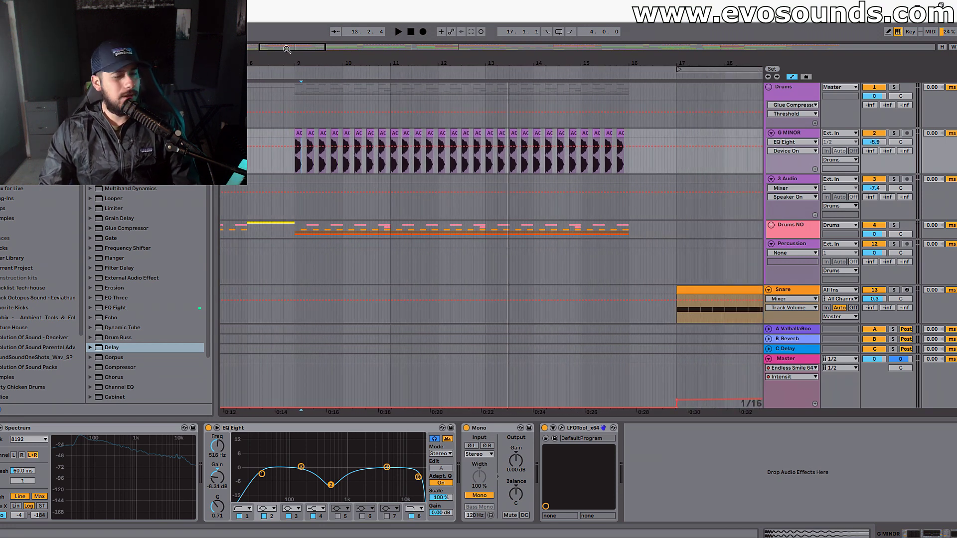
mouse_move(287, 49)
mouse_down()
mouse_move(278, 49)
mouse_move(287, 49)
mouse_up()
click(786, 229)
click(771, 224)
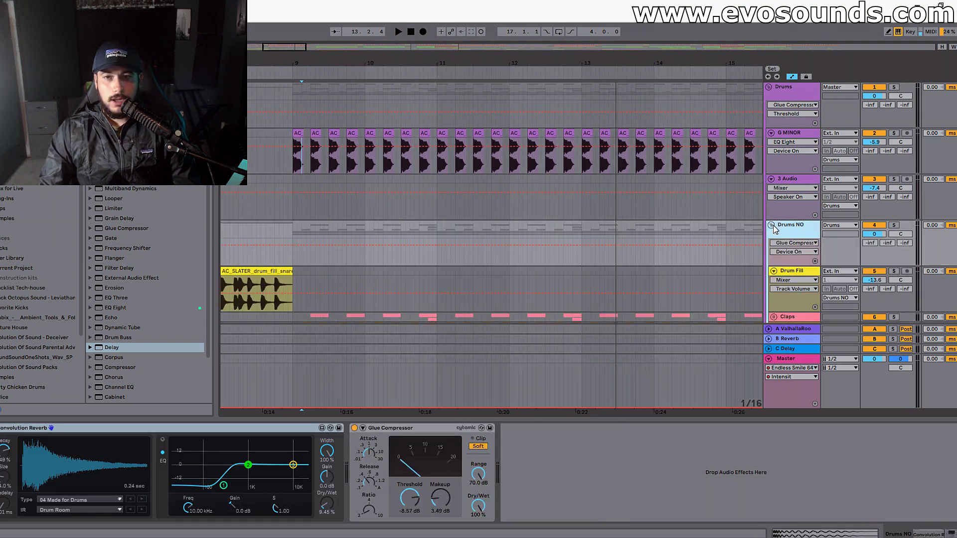
scroll(302, 240, down, 3)
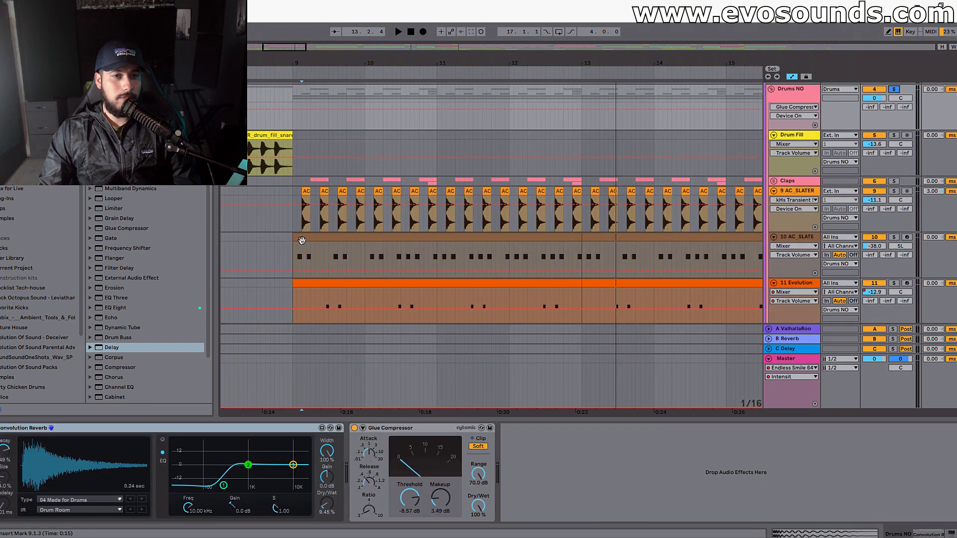
click(292, 195)
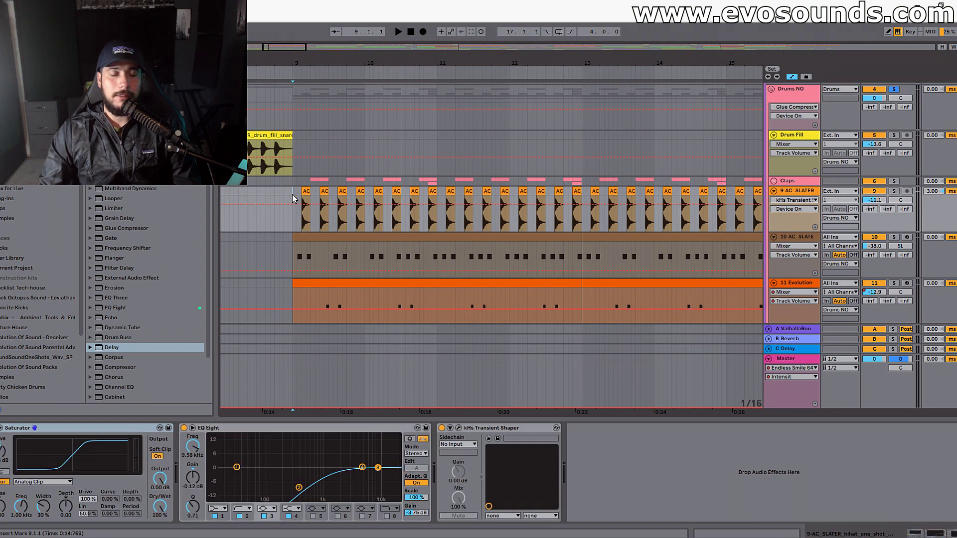
key(space)
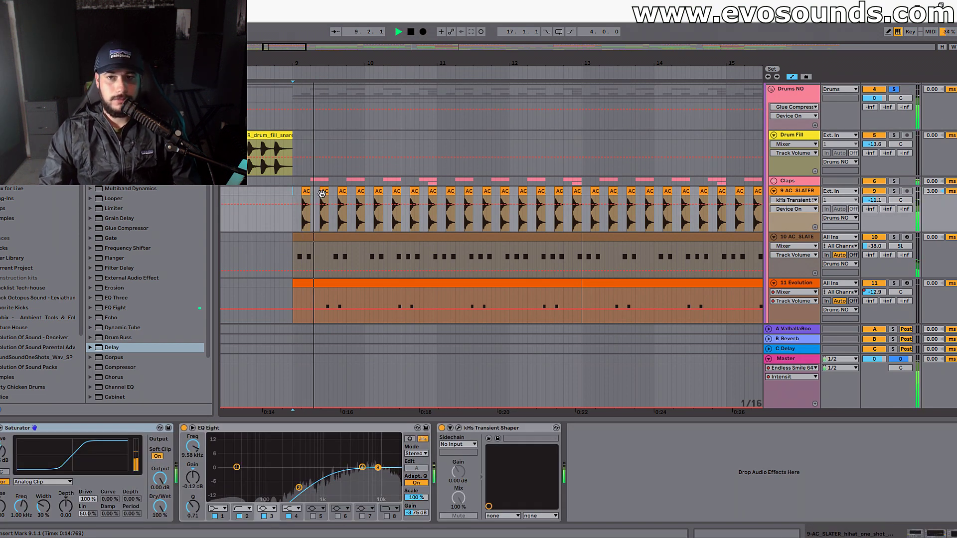
Unfold the Claps group, set 7 AC_SLATE's volume to -10.9 dB, and lower the Drums NO Convolution Reverb's Dry/Wet to about 5.6 %.
click(773, 181)
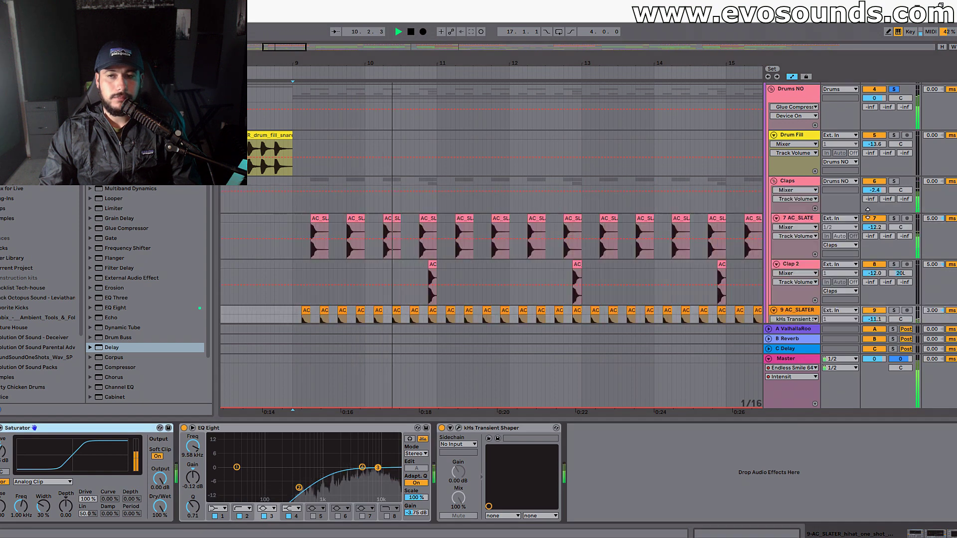
drag(883, 230, 882, 223)
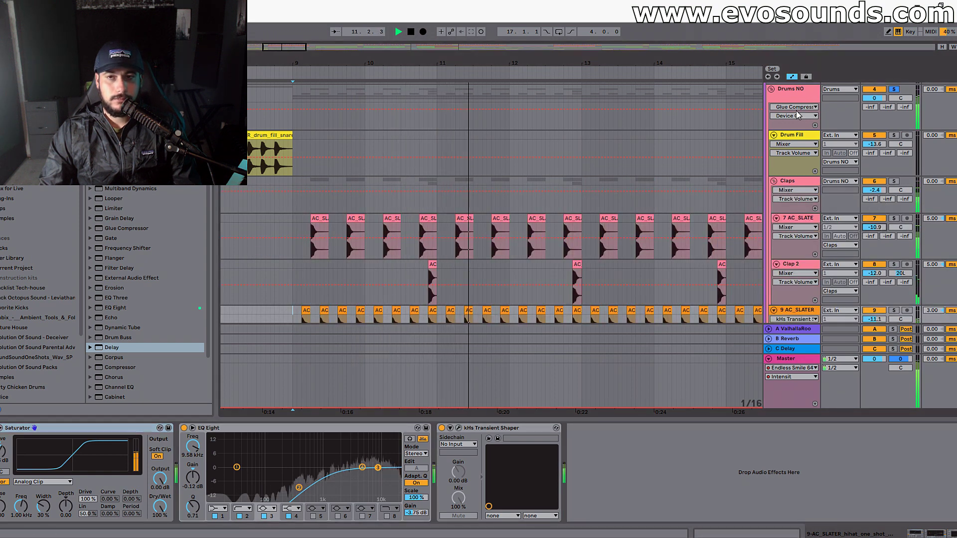
click(793, 88)
drag(327, 509, 328, 515)
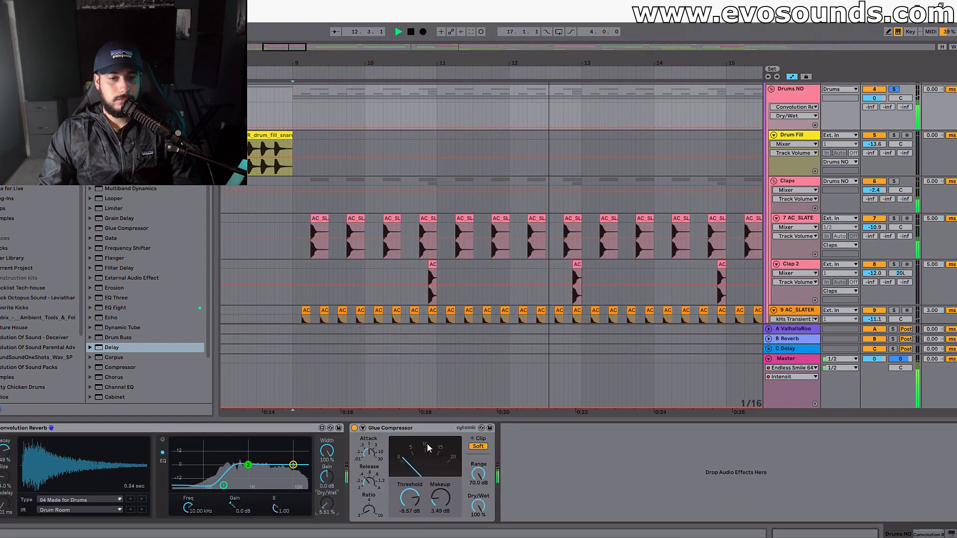
Solo and play the 9 AC_SLATER hi-hat track, and examine its kHs Transient Shaper settings before closing the plug-in window.
scroll(557, 291, down, 3)
scroll(557, 291, down, 2)
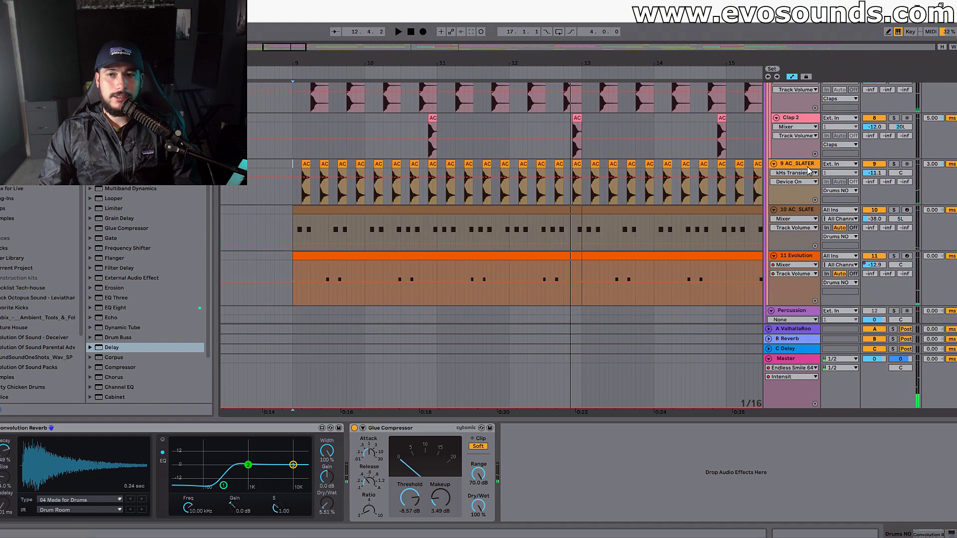
click(882, 170)
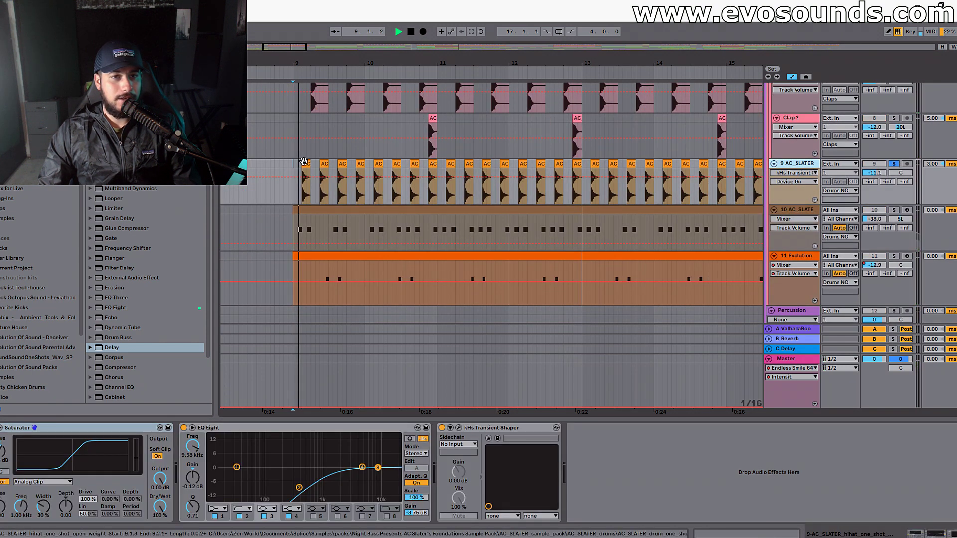
key(space)
click(458, 428)
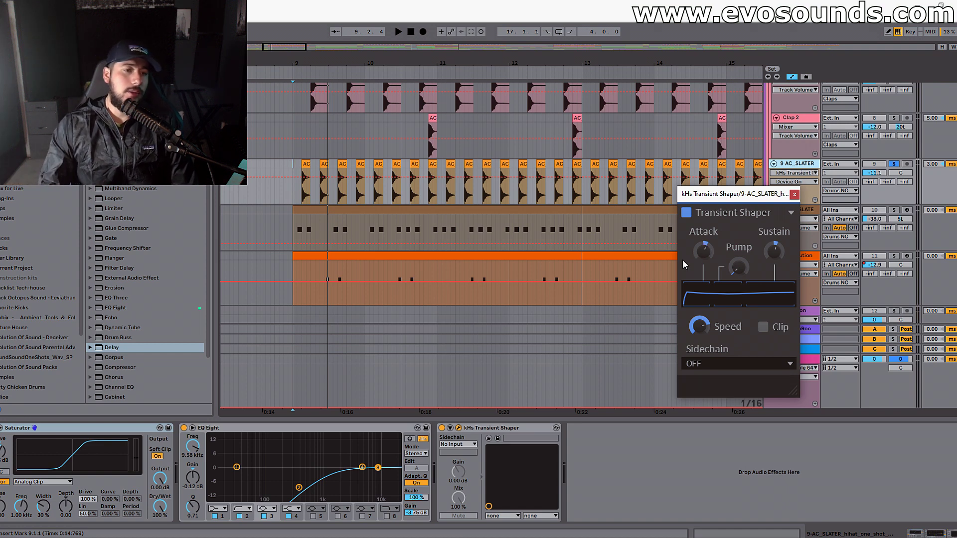
click(794, 194)
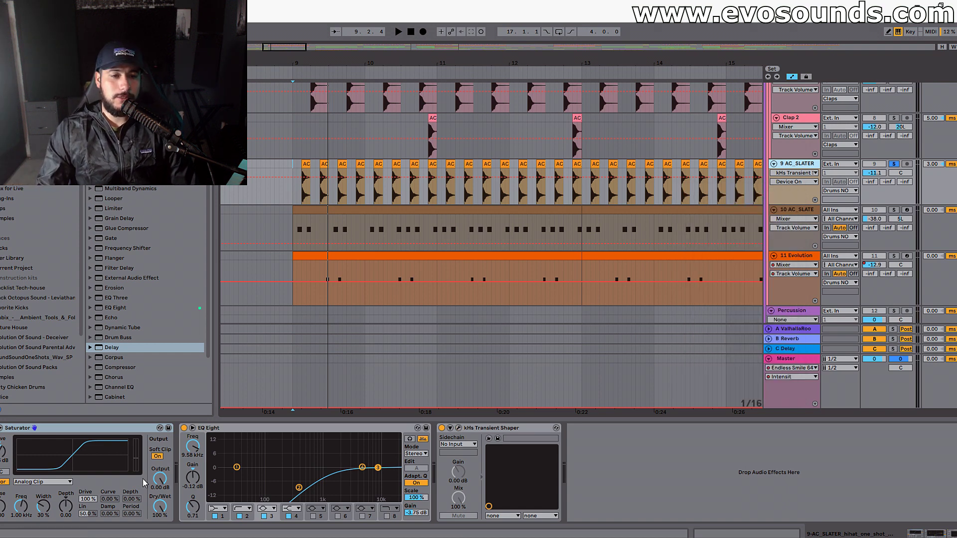
Adjust band 2 of the 9 AC_SLATER EQ Eight while auditioning, setting it to 550 Hz with a Q of 0.32.
click(97, 442)
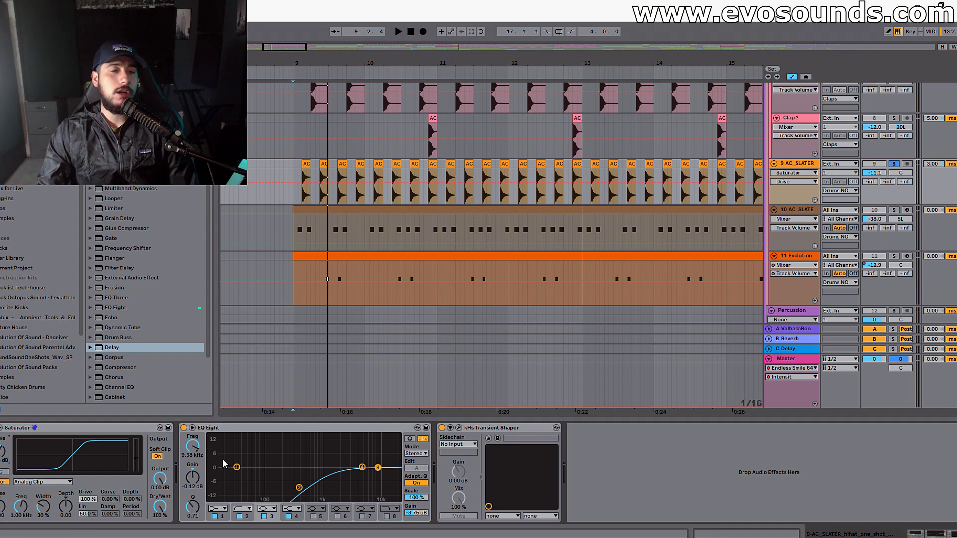
click(299, 489)
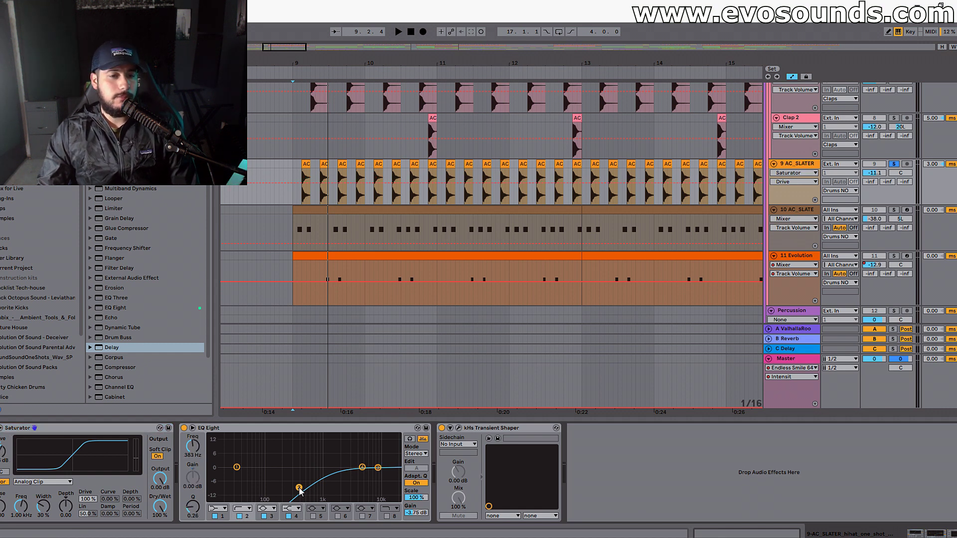
key(space)
drag(298, 487, 299, 476)
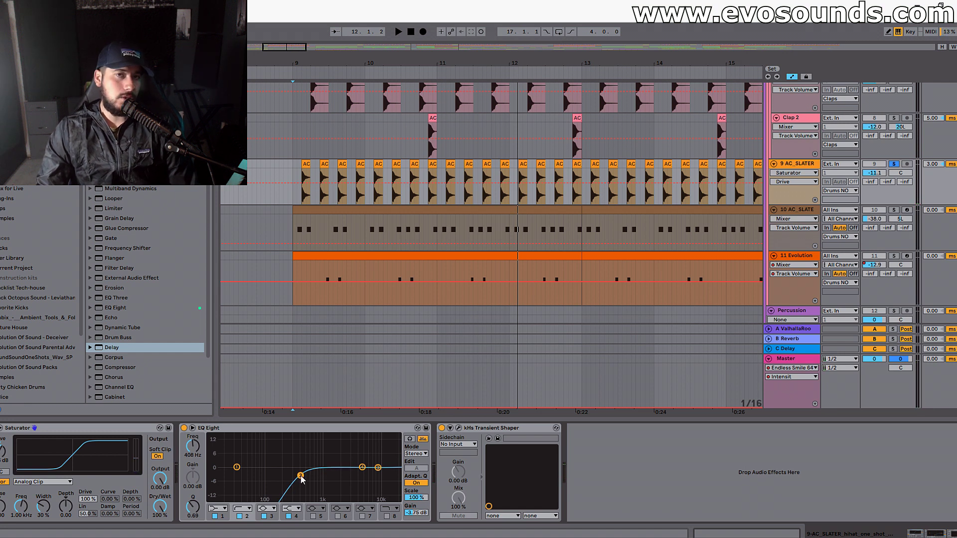
drag(301, 480, 307, 484)
key(space)
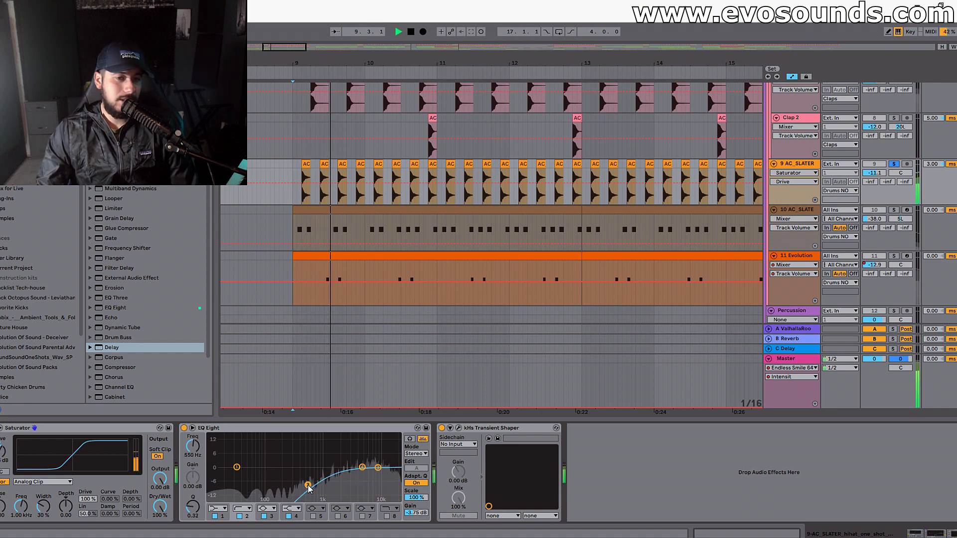
key(space)
Take the hi-hat track out of solo and play the whole Drums group to hear it in context.
scroll(695, 306, up, 4)
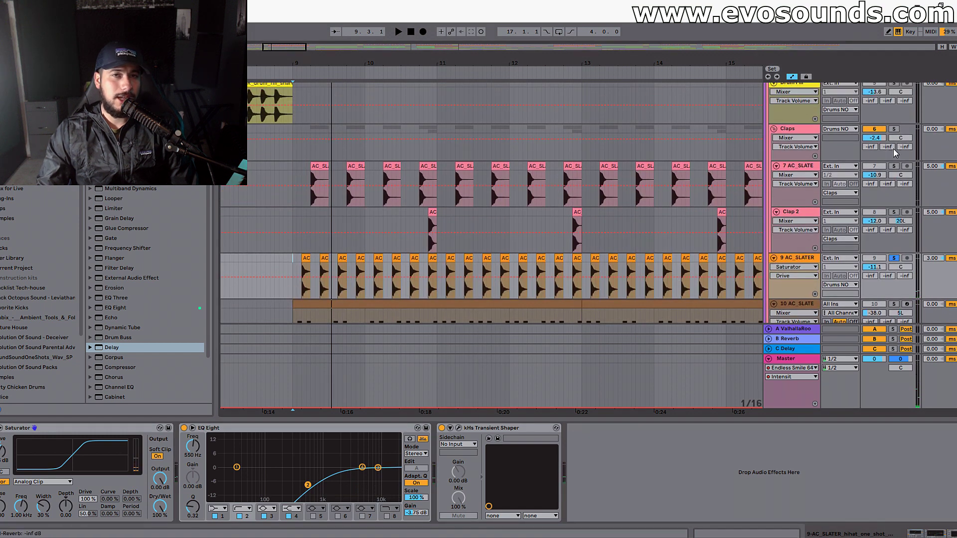
scroll(908, 125, up, 5)
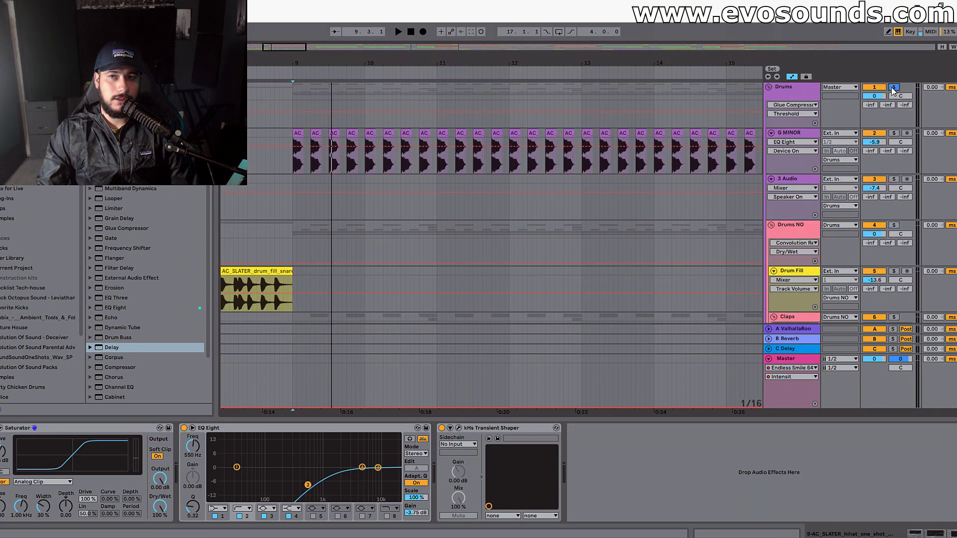
key(space)
scroll(600, 188, down, 5)
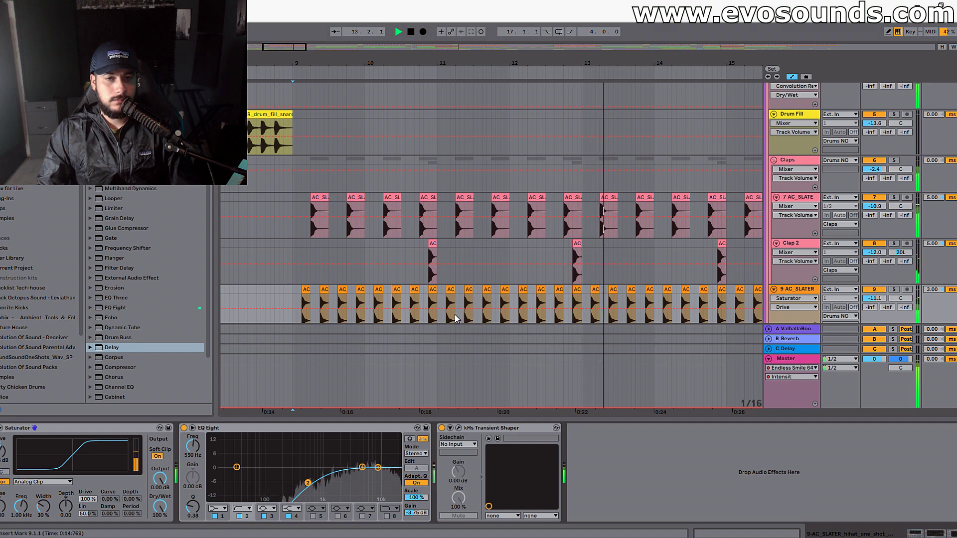
Solo the 10 AC_SLATE hi-hat track, select its clip from bar 9 to 13 and play it with the Saturator set to Hard Curve.
scroll(810, 218, down, 4)
click(810, 214)
click(894, 209)
key(space)
click(367, 211)
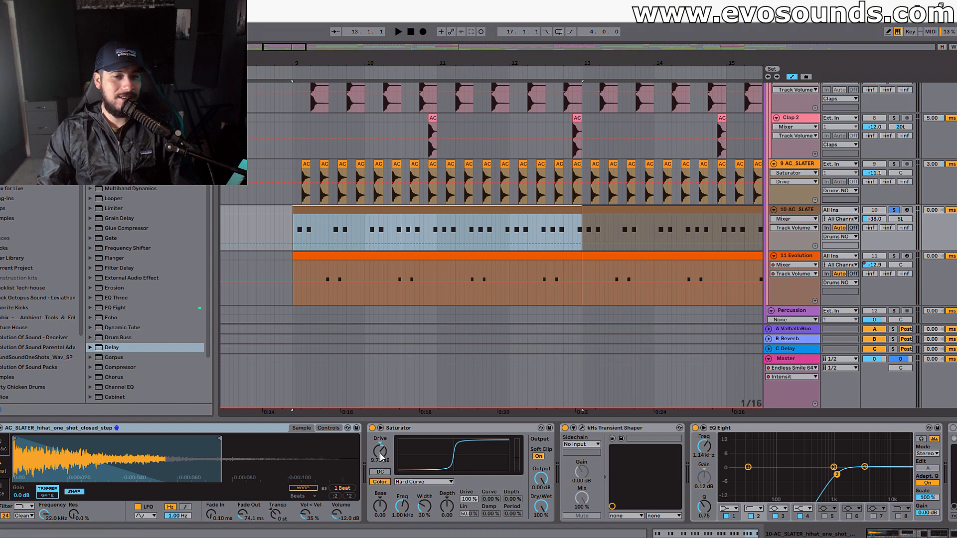
click(433, 482)
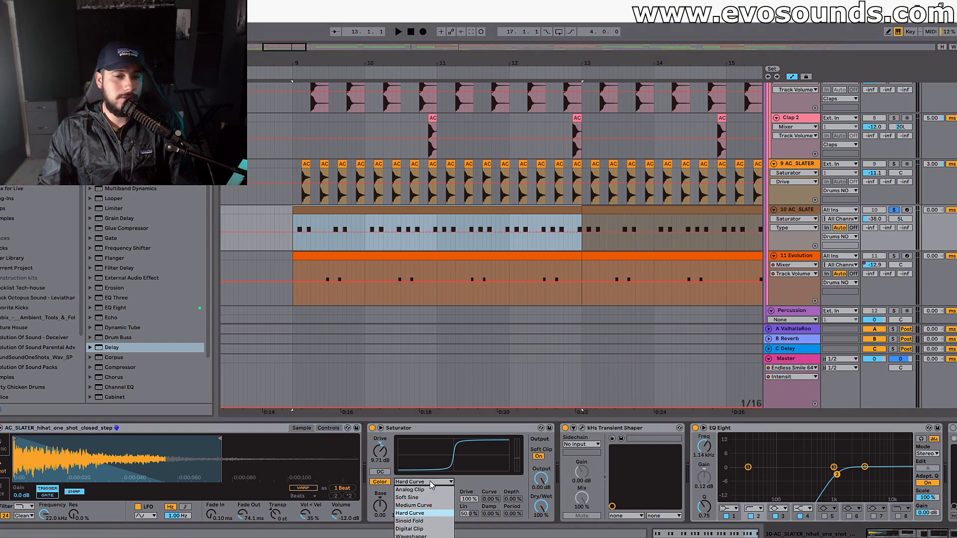
click(430, 514)
key(space)
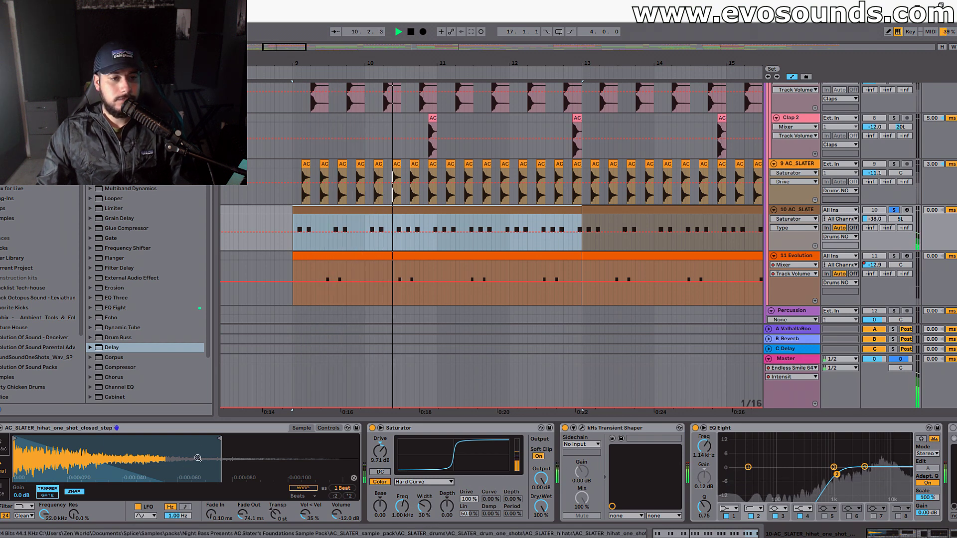
Audition the closed hi-hat sample with its end extended to full length, and trim the end back near the 0:00:080 mark.
drag(217, 438, 357, 438)
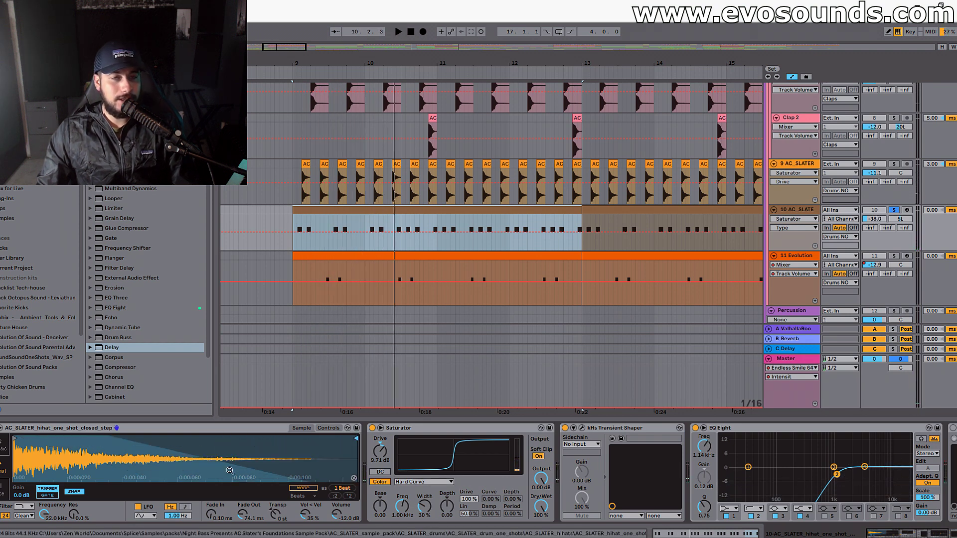
key(space)
mouse_move(356, 437)
mouse_down()
mouse_move(193, 437)
mouse_move(244, 442)
mouse_up()
key(space)
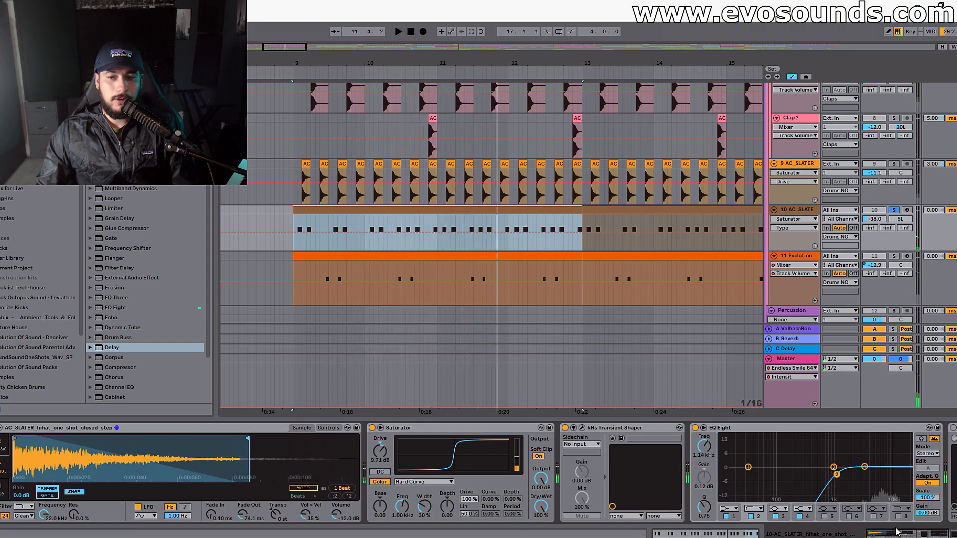
Play the closed hi-hat and compare the sound with kHs Haas and kHs Transient Shaper each toggled on and off.
scroll(853, 508, right, 3)
key(space)
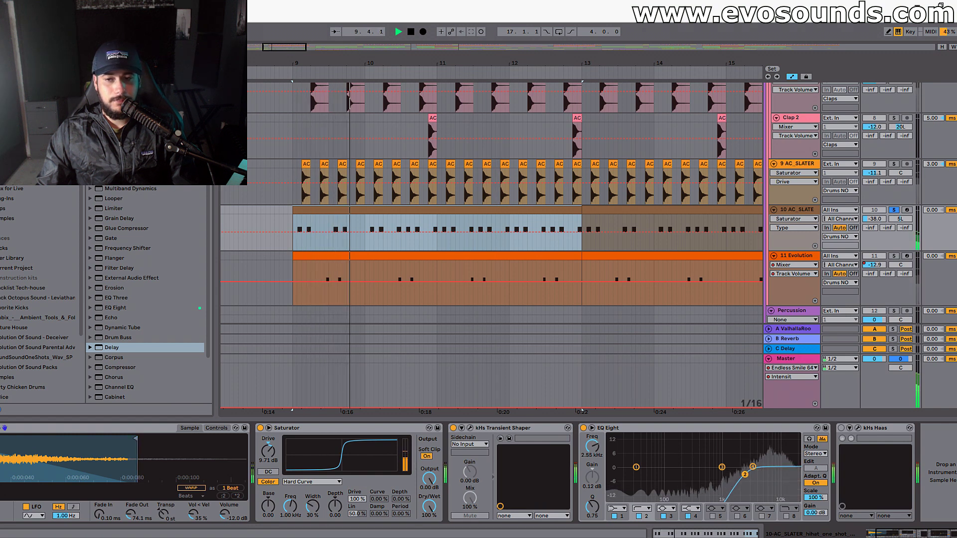
click(842, 428)
click(841, 428)
click(453, 428)
click(453, 429)
key(space)
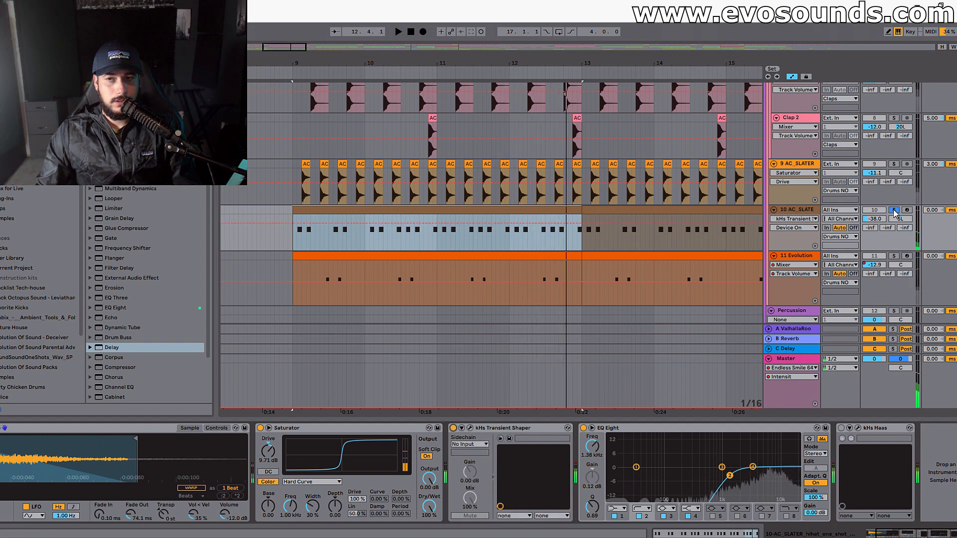
Solo the Drums NO group and compare its sound with the Glue Compressor bypassed and re-enabled during playback.
scroll(789, 134, up, 8)
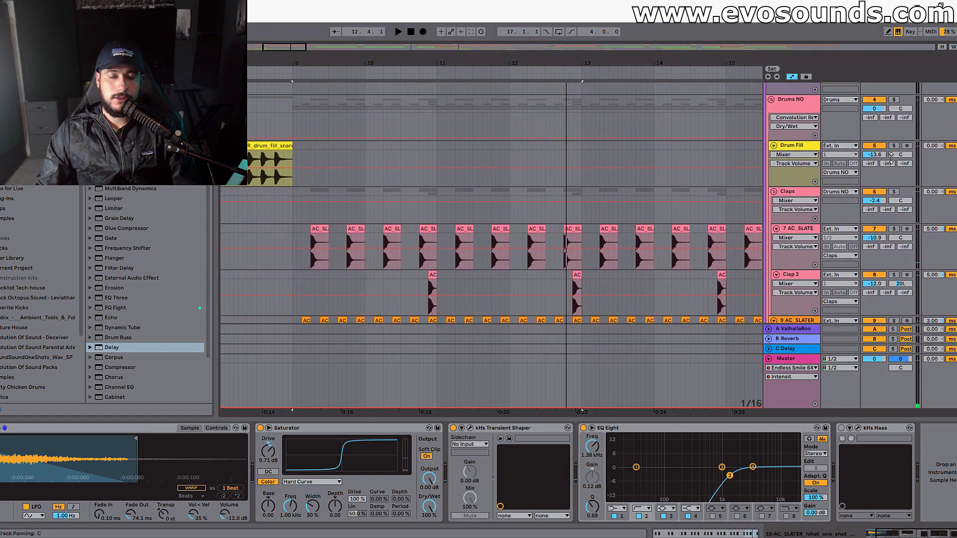
click(789, 134)
click(894, 121)
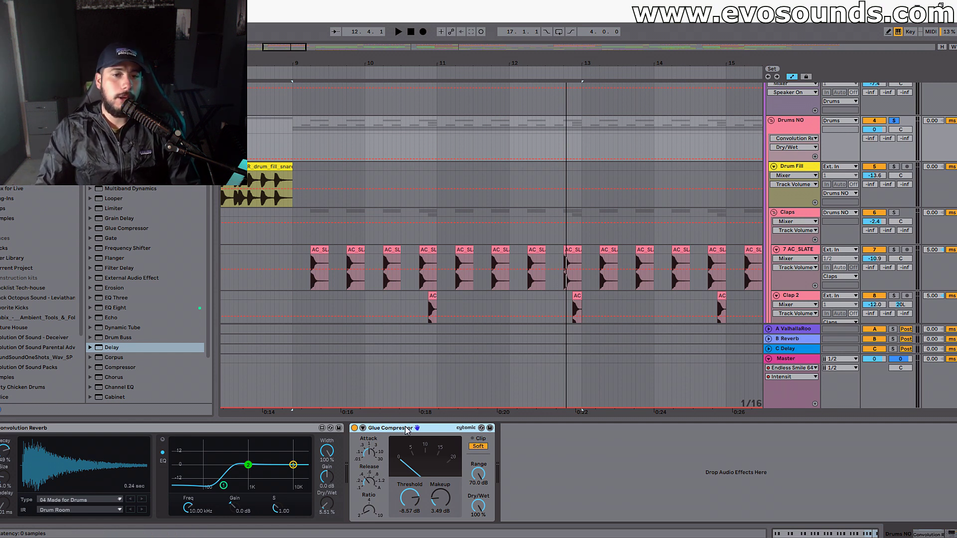
key(space)
click(355, 428)
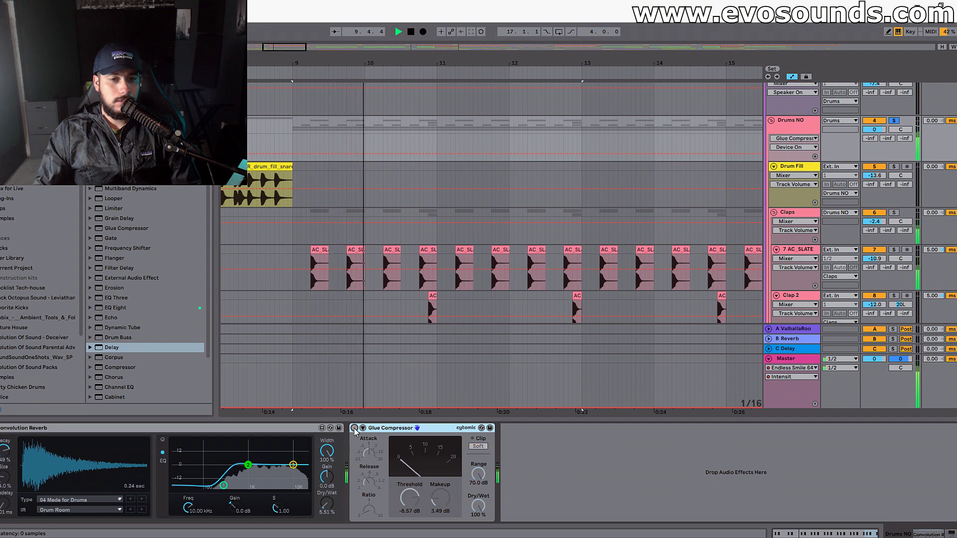
click(355, 429)
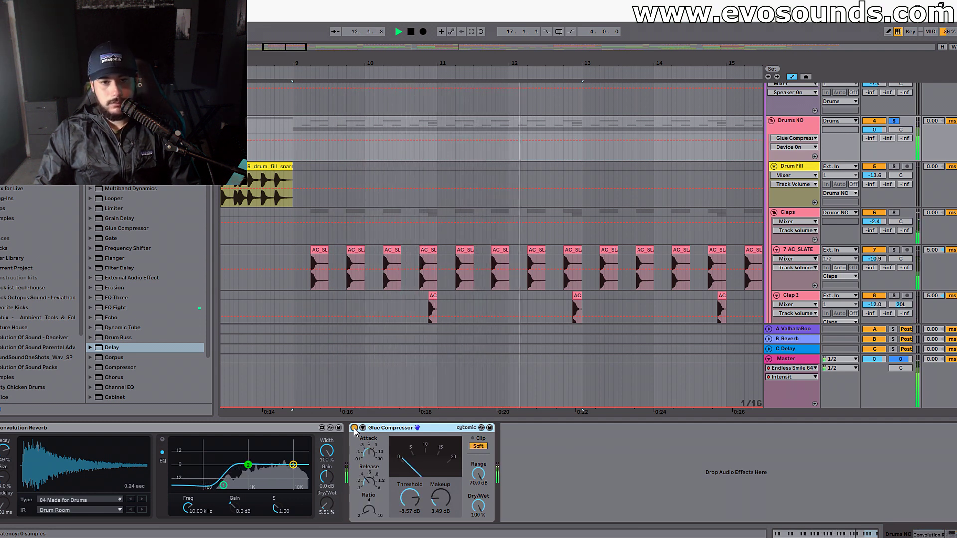
Lower the Drums NO Glue Compressor's threshold to -11.1 dB and play the group to check it.
drag(410, 498, 410, 506)
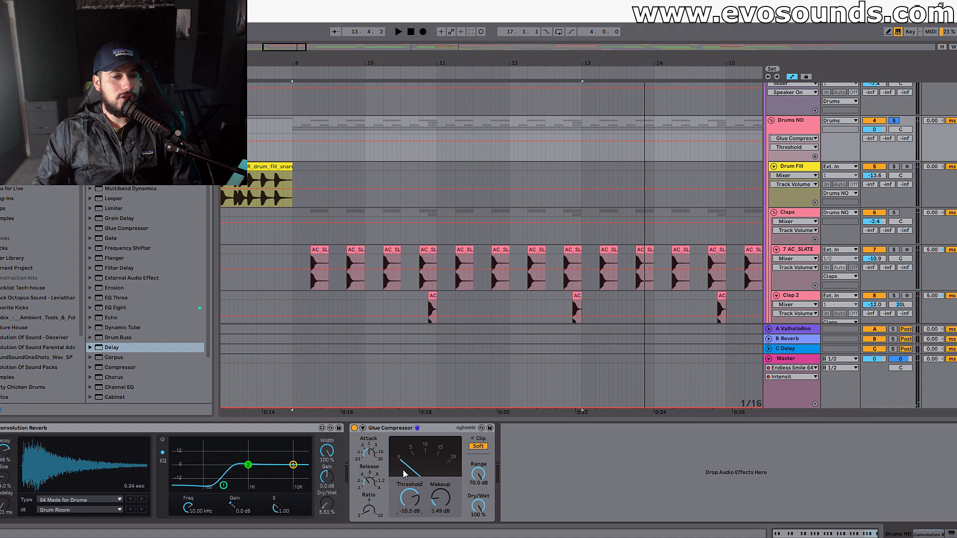
key(space)
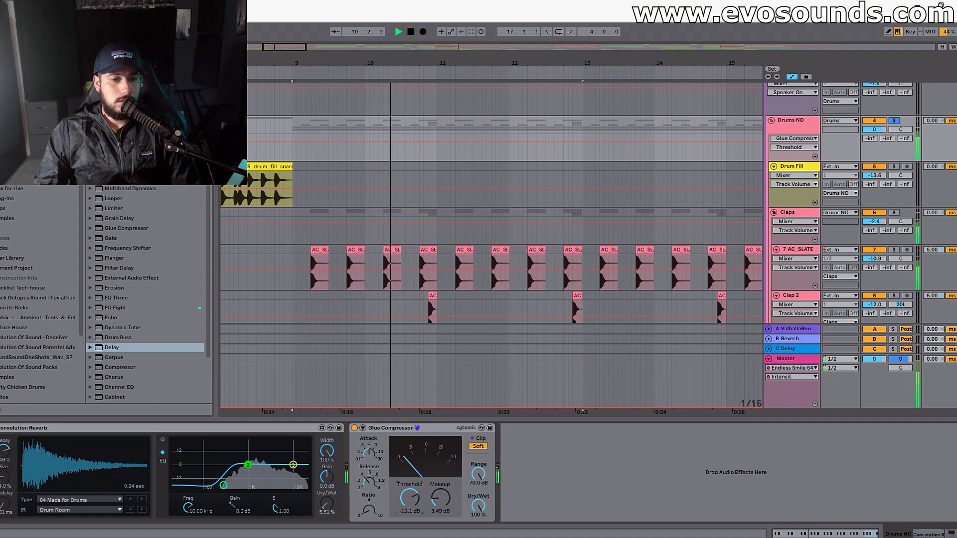
key(space)
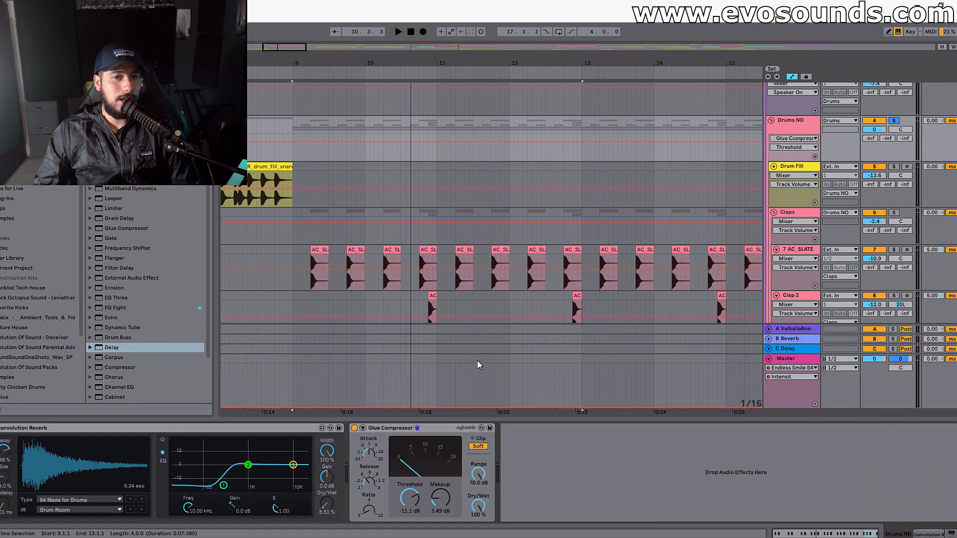
Look through the arrangement's tracks from the drum group down to the vocal shots and back to the pads, with the device view hidden.
scroll(478, 331, down, 1)
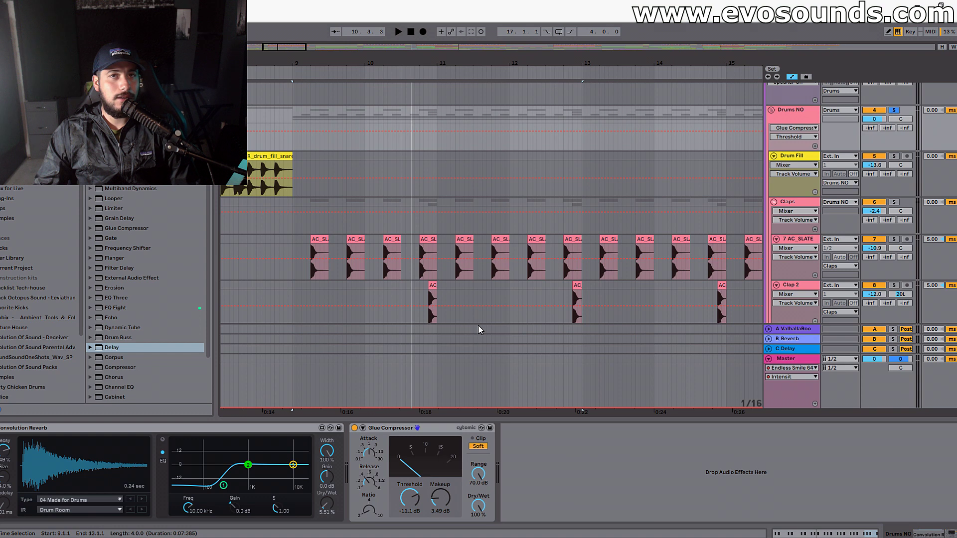
scroll(478, 331, down, 10)
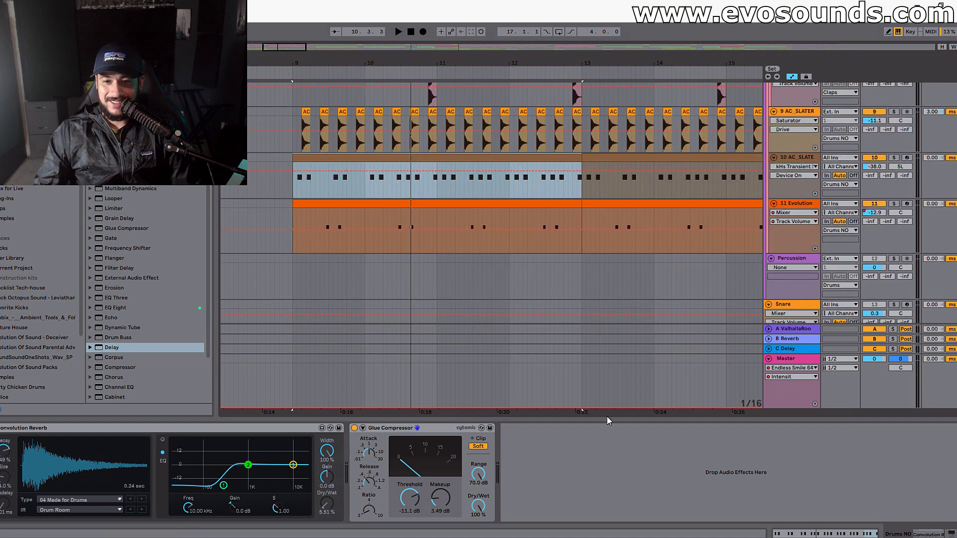
drag(607, 419, 612, 495)
scroll(493, 327, down, 7)
click(792, 259)
key(Escape)
click(481, 268)
scroll(480, 268, down, 10)
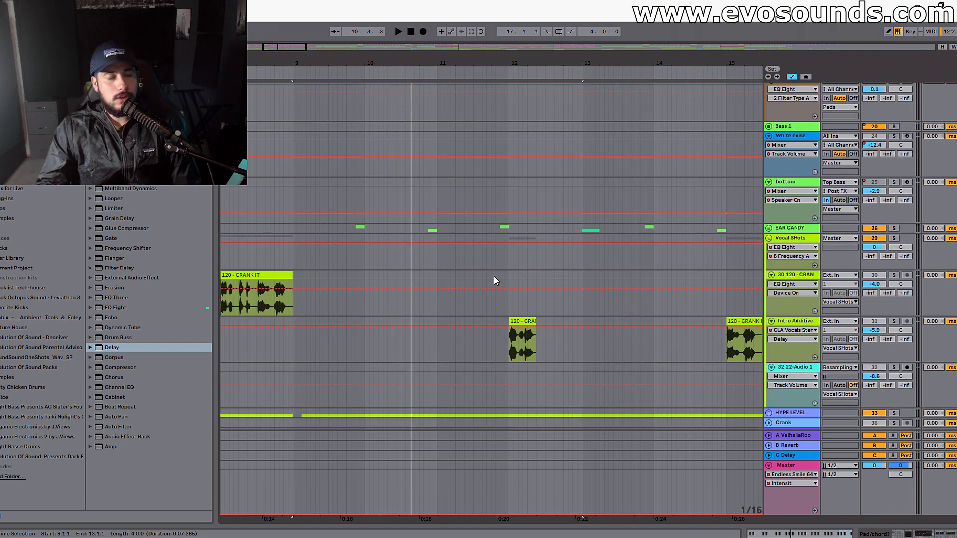
scroll(698, 240, up, 14)
scroll(558, 233, up, 2)
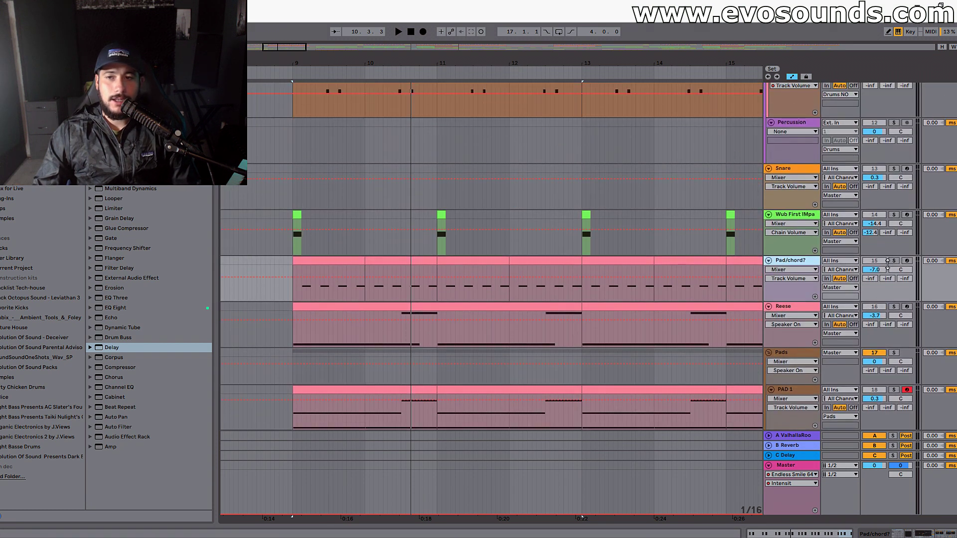
Release the Drums NO solo and play the full mix from bar 9.
key(space)
scroll(558, 232, up, 4)
click(384, 177)
key(space)
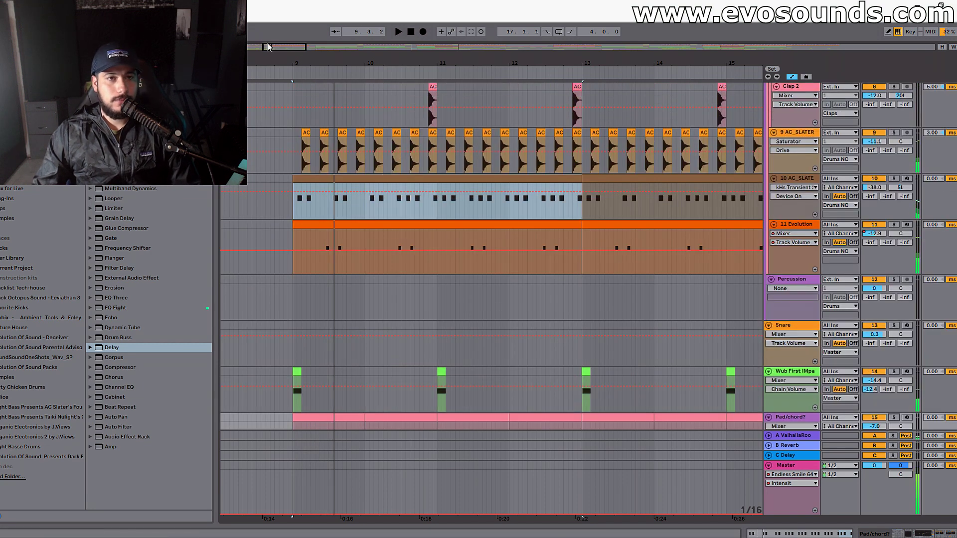
Play the full mix from bar 15 into the transition at bar 17.
key(minus)
scroll(337, 294, down, 4)
scroll(442, 276, down, 4)
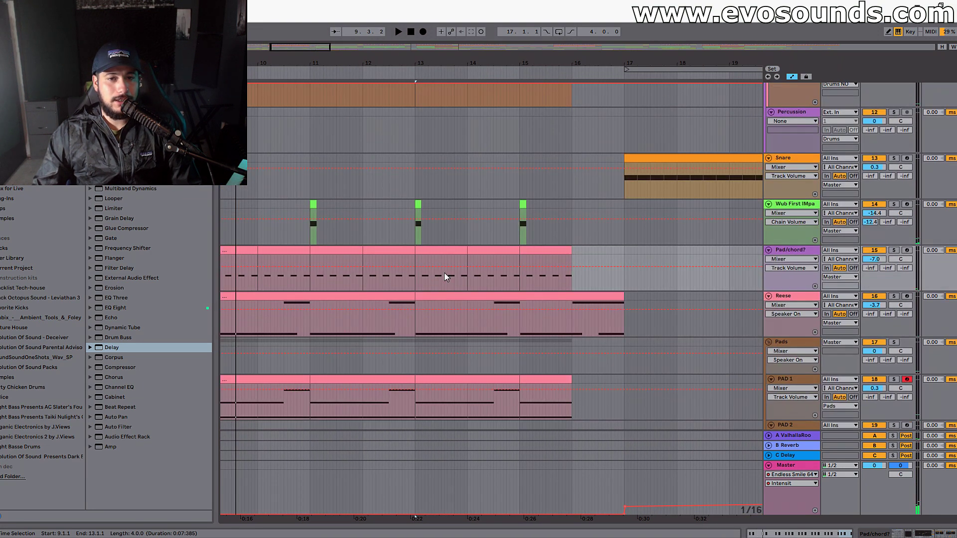
click(522, 327)
key(space)
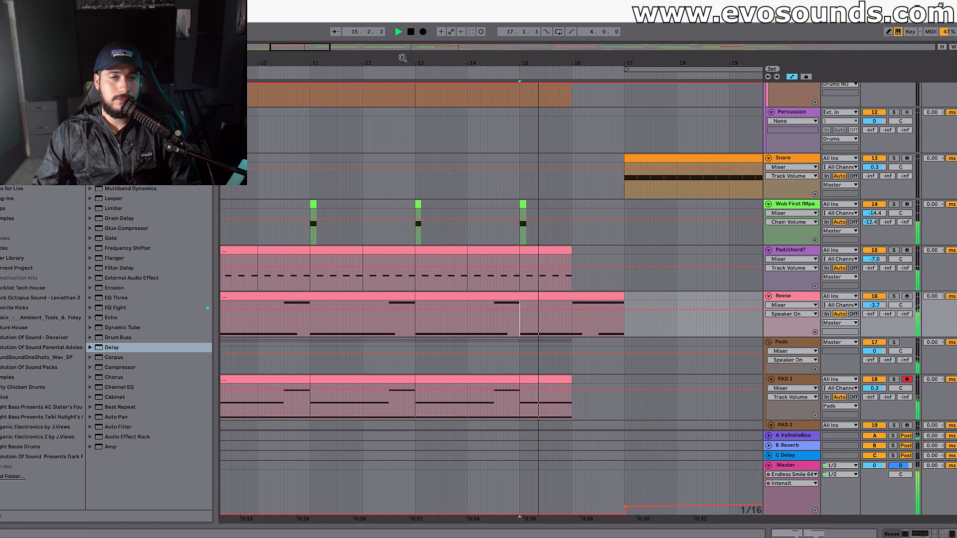
click(317, 50)
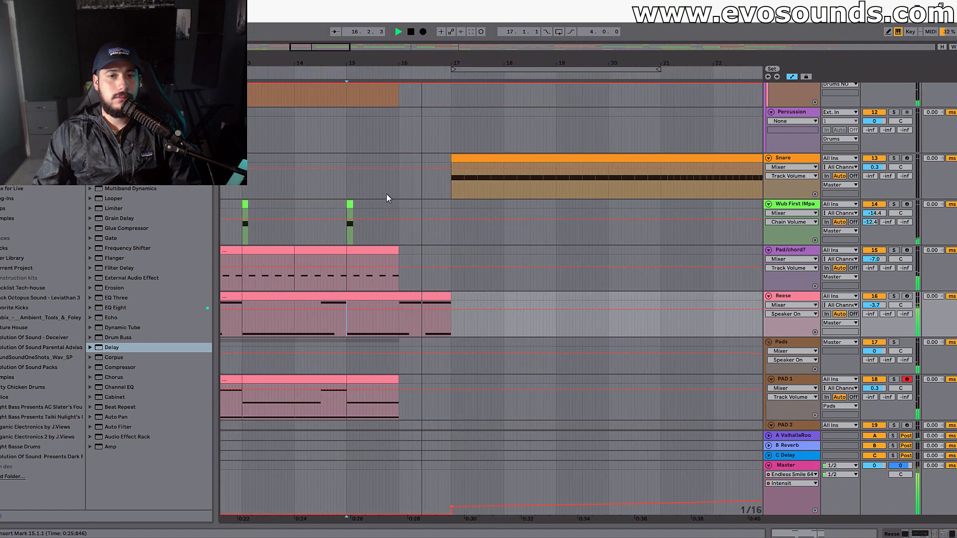
Stop playback, open the Reese clip spanning bars 13 to 17, and solo the Reese track.
scroll(386, 194, down, 3)
click(392, 236)
key(space)
double_click(395, 237)
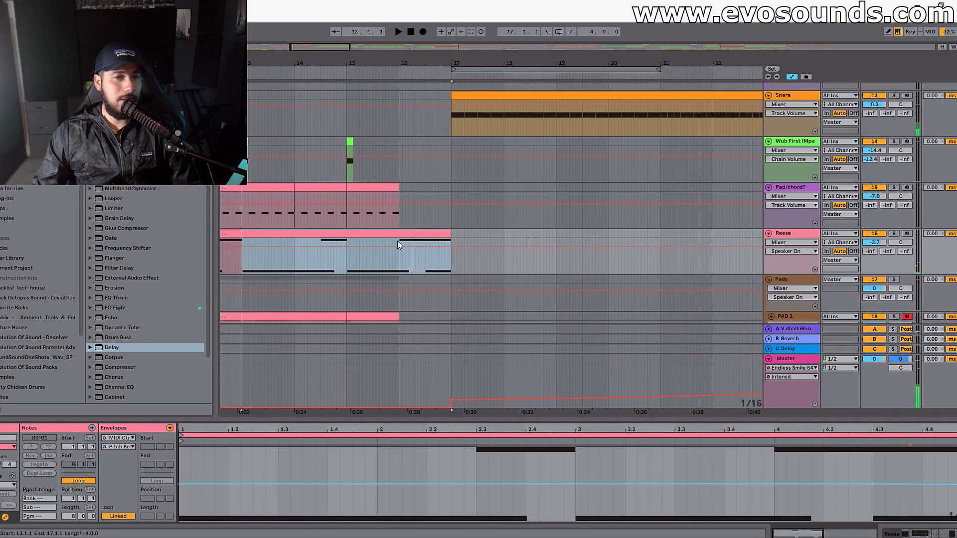
click(894, 233)
Open the Reese track's Serum, switch its Mono voicing off and back on, check the portamento setting, and close the plugin.
key(shift+Tab)
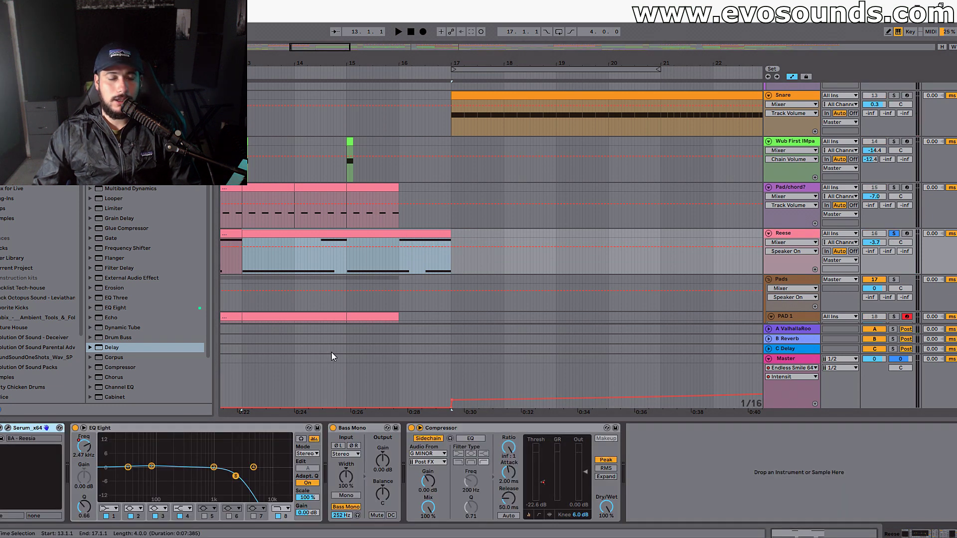
key(ctrl+alt+p)
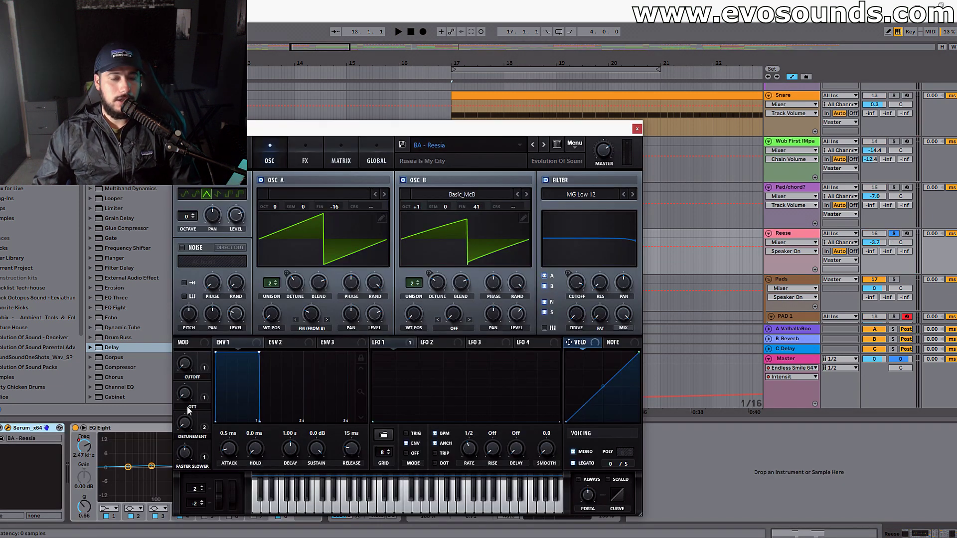
drag(417, 129, 433, 63)
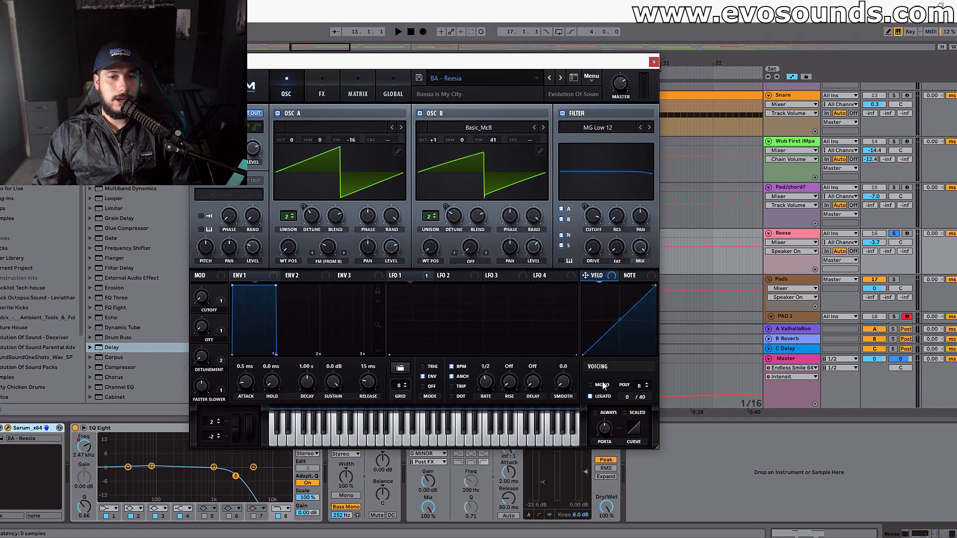
click(604, 429)
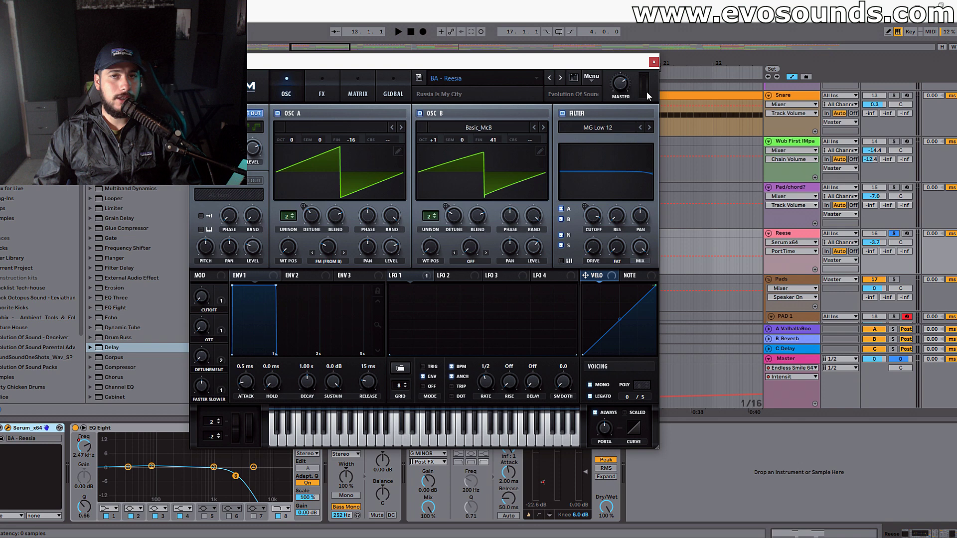
click(654, 62)
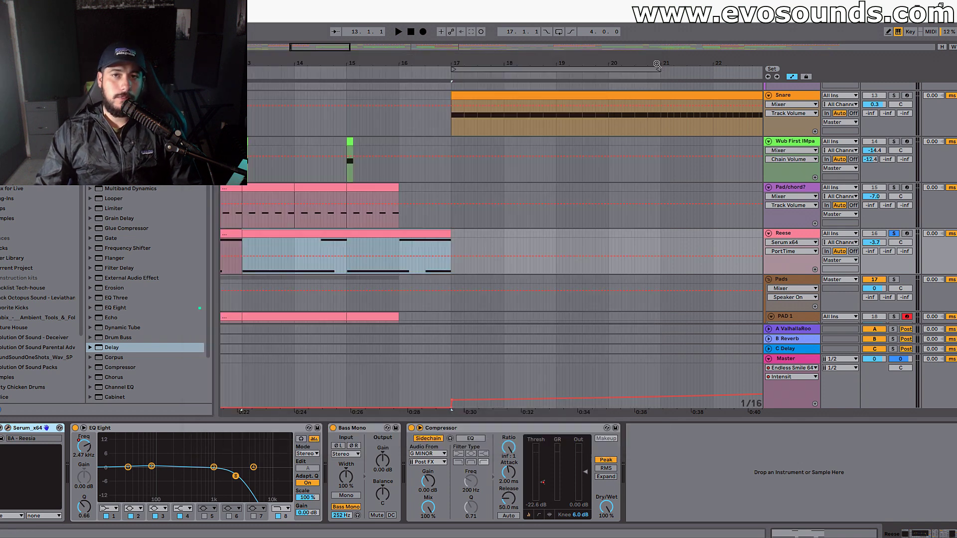
Show the Reese clip's MIDI notes in an enlarged clip editor and examine the overlapping low G0 notes.
click(430, 230)
click(4, 517)
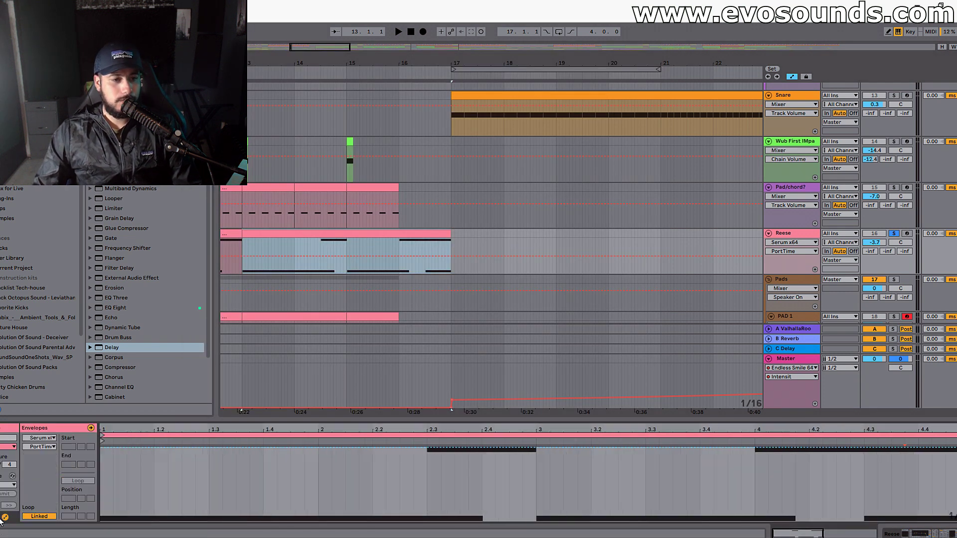
click(4, 518)
drag(467, 418, 516, 325)
scroll(748, 431, down, 5)
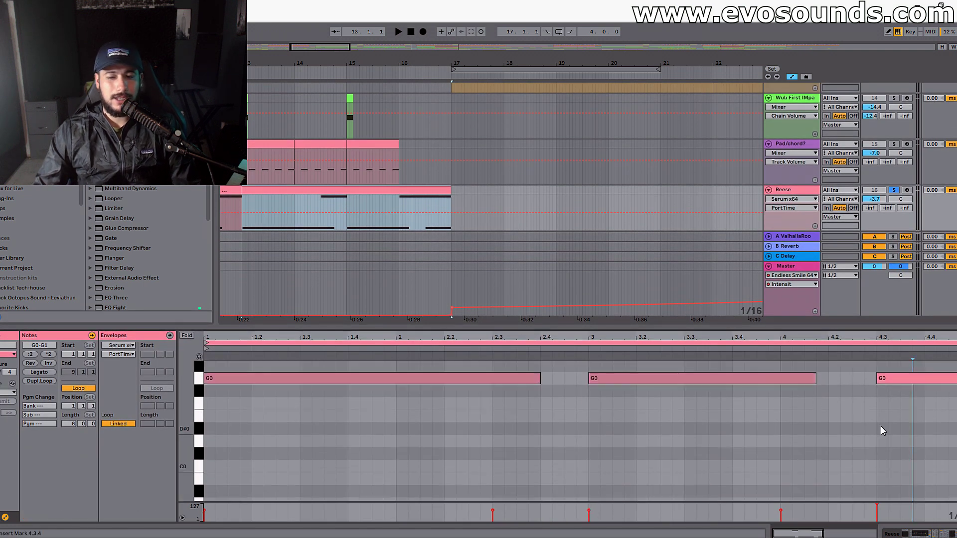
Play the soloed Reese from bar 13, and restart it from bar 15 to hear its note glides.
key(space)
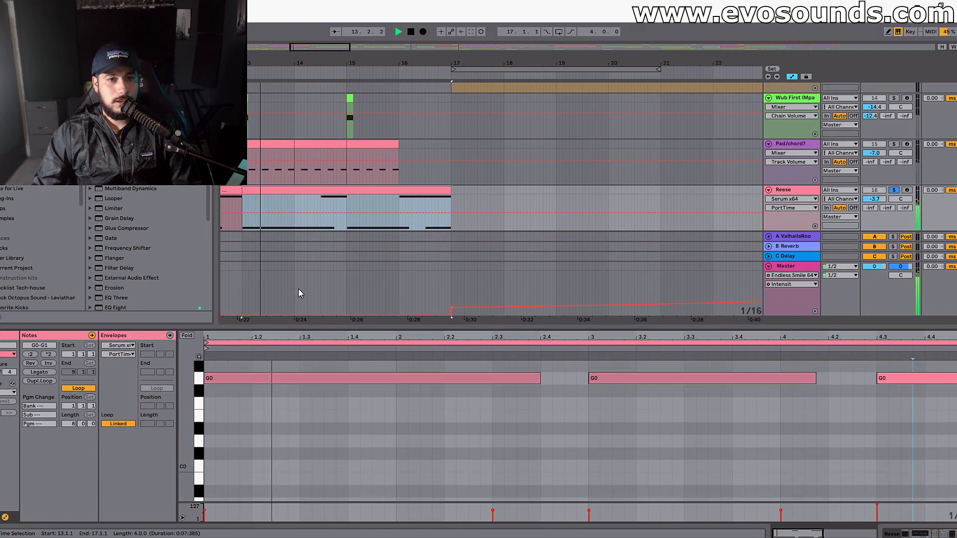
click(347, 207)
click(347, 202)
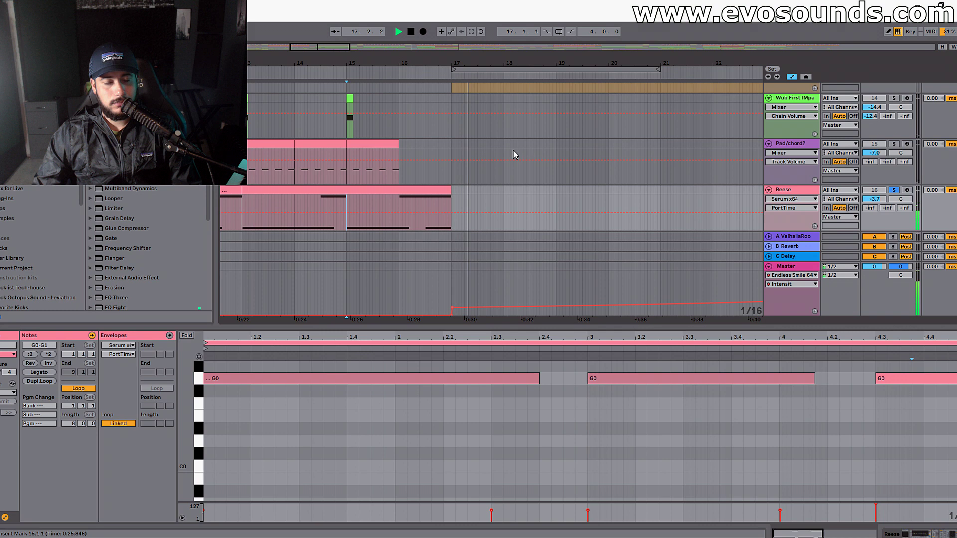
Unsolo the Reese, play it within the full mix with the clip editor hidden, and lower its volume to -4.9 dB.
key(space)
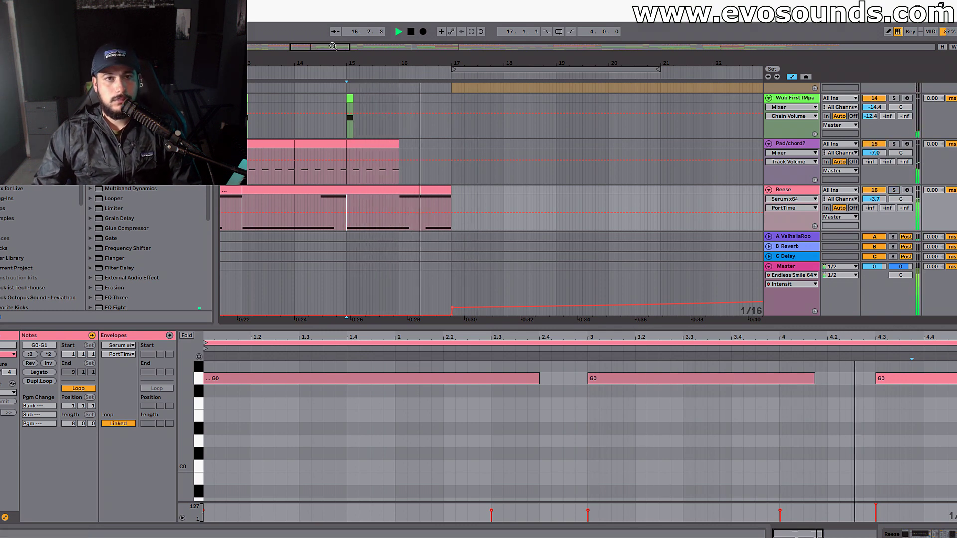
scroll(458, 274, down, 3)
key(ctrl+alt+l)
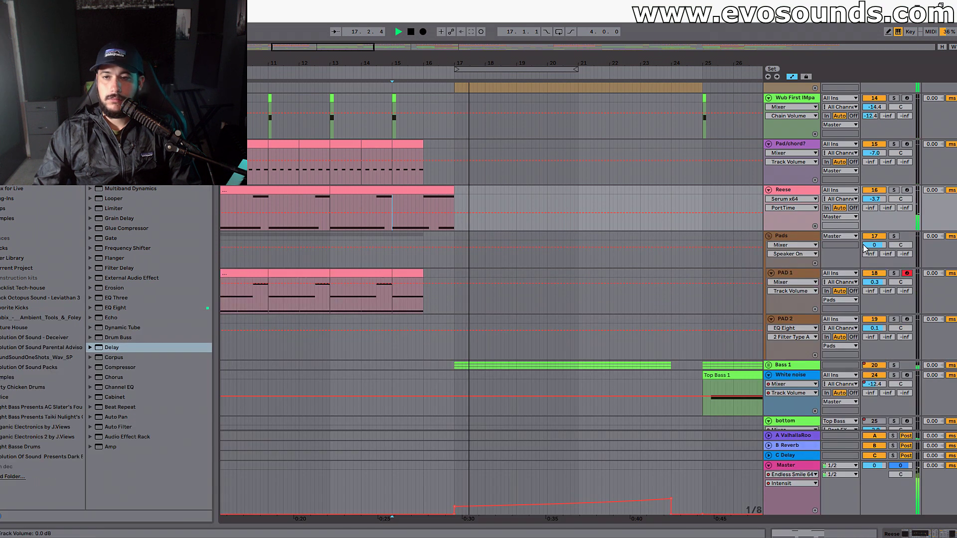
scroll(507, 285, up, 2)
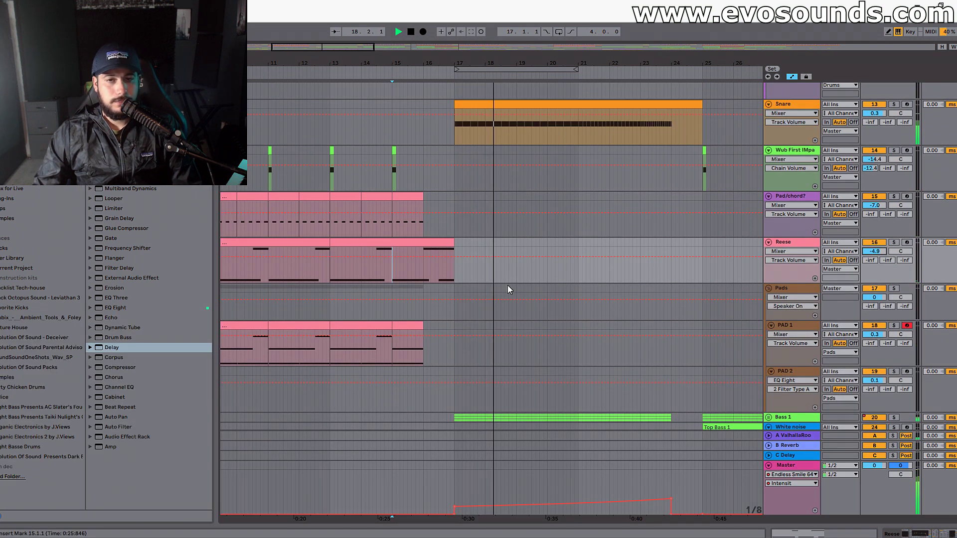
Stop playback, select the snare build from bar 17 to 25, and review the tracks beneath it.
scroll(518, 212, up, 3)
click(519, 214)
drag(547, 141, 478, 264)
scroll(479, 263, down, 15)
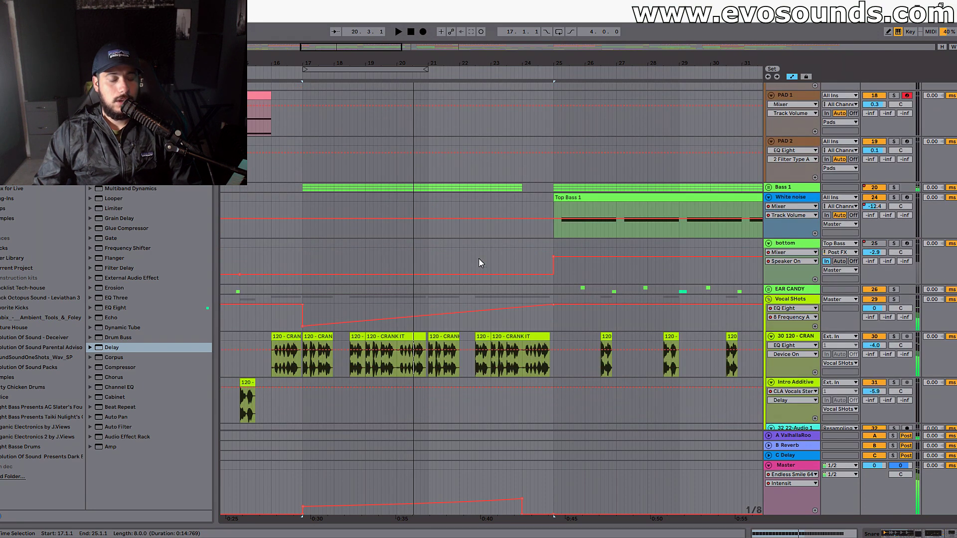
Inspect the vocal track's effects and the Vocal SHots group's EQ Eight, and play the build to check the automated low-pass filter.
click(726, 227)
key(ctrl+alt+l)
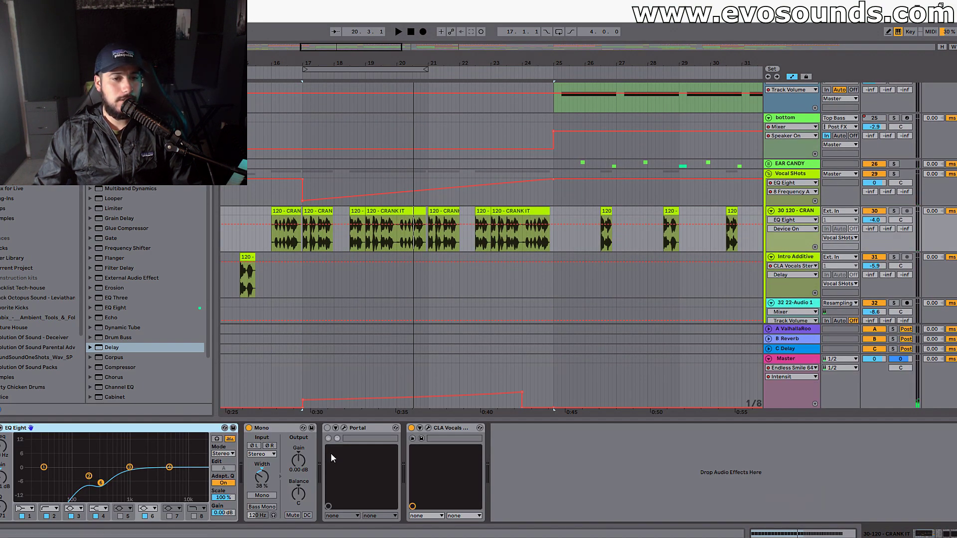
click(795, 182)
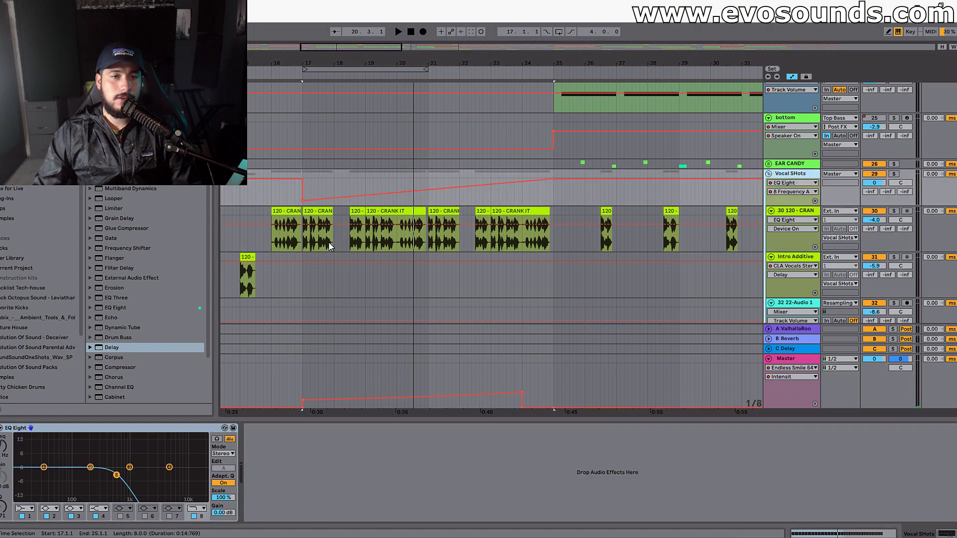
click(295, 202)
key(space)
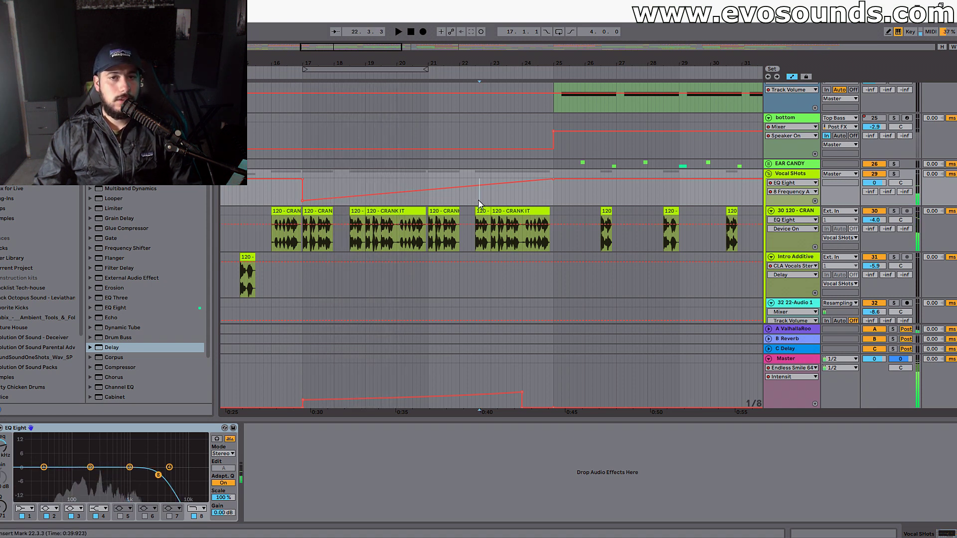
Raise the Uplifter 1 volume to -17.3 dB while the build plays into the drop at bar 25.
scroll(504, 212, down, 5)
scroll(512, 218, down, 2)
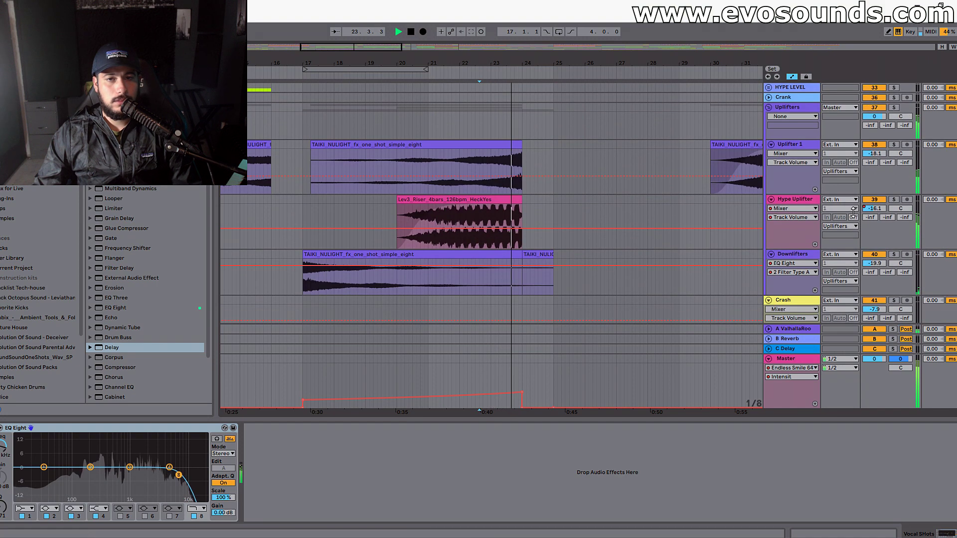
scroll(530, 181, up, 10)
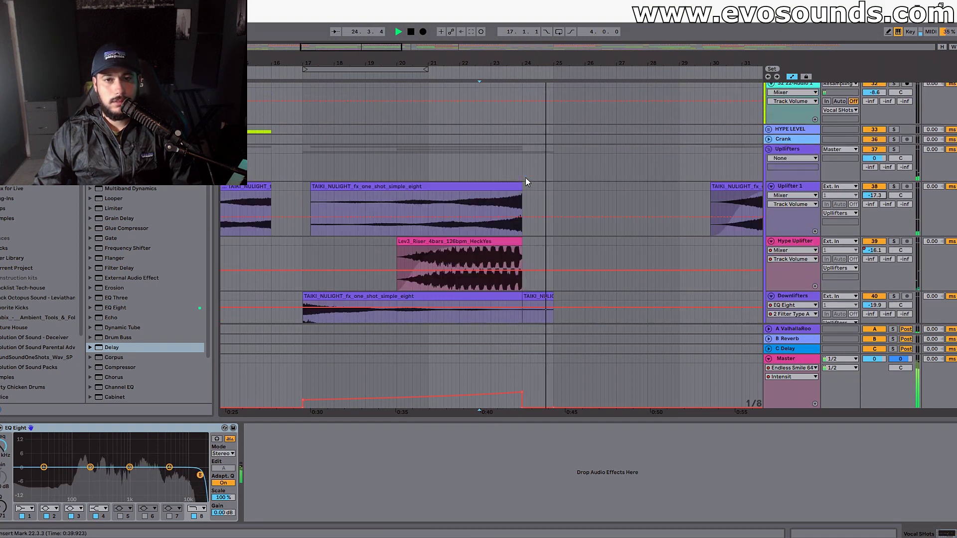
scroll(559, 210, up, 6)
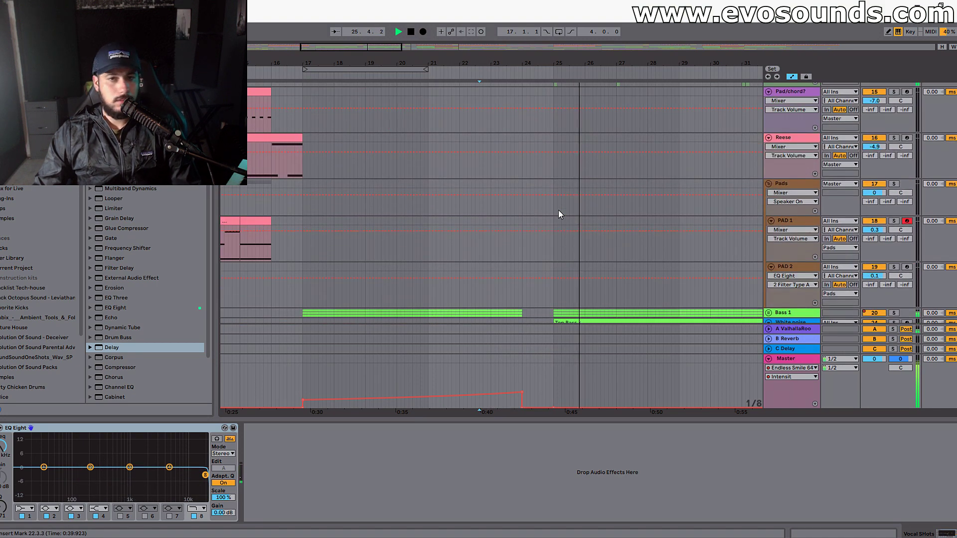
scroll(444, 269, up, 8)
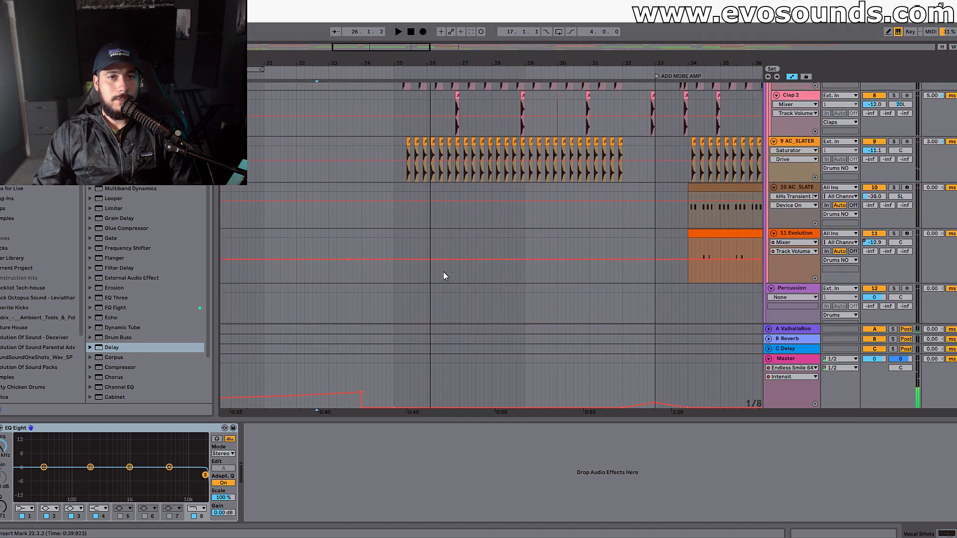
Try adding a copy of the drop's first open hi-hat one beat earlier, at 25.1.3, and play it from bar 25.
scroll(416, 284, up, 3)
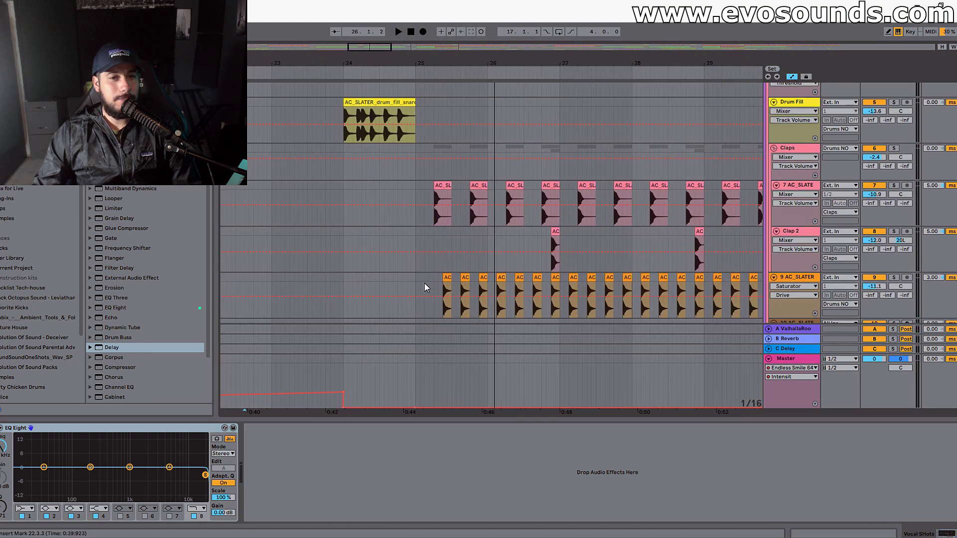
drag(452, 282, 435, 282)
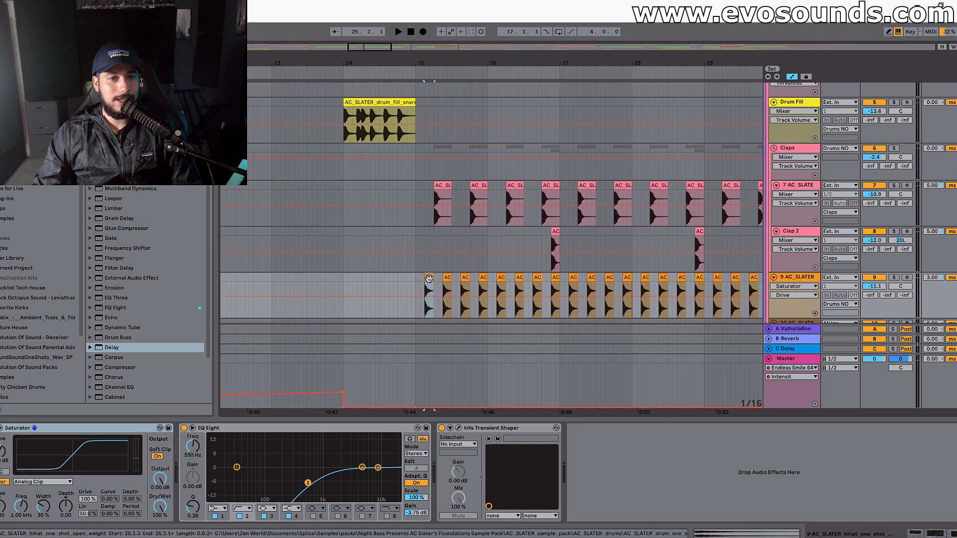
click(414, 278)
key(space)
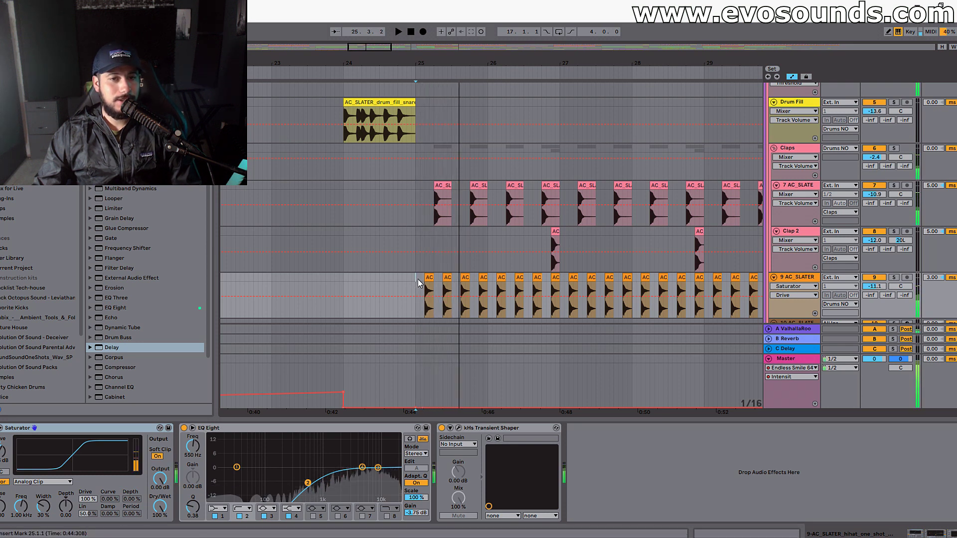
key(space)
Delete the added open hi-hat at 25.1.3 and play from 24.4.1 to hear the drop without it.
click(427, 278)
key(Delete)
click(398, 271)
key(space)
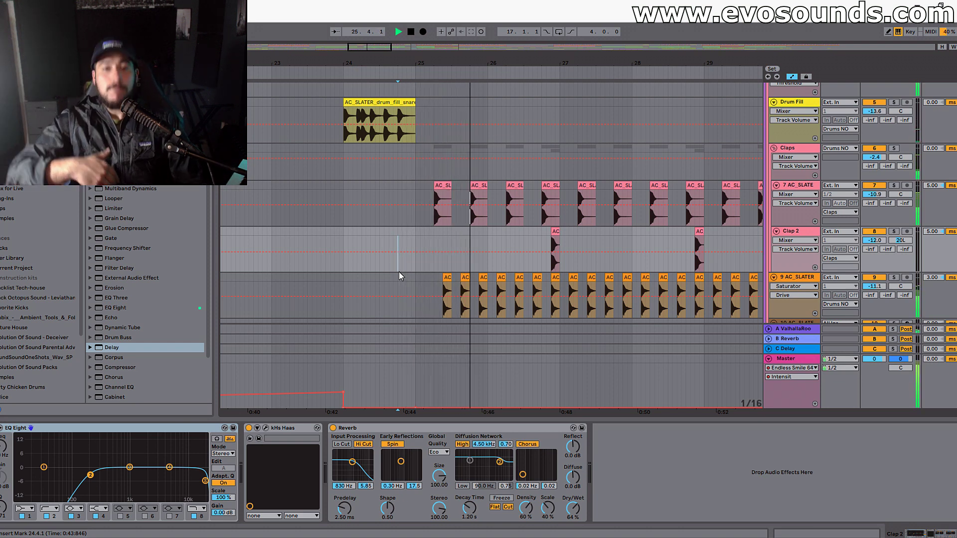
key(space)
key(space)
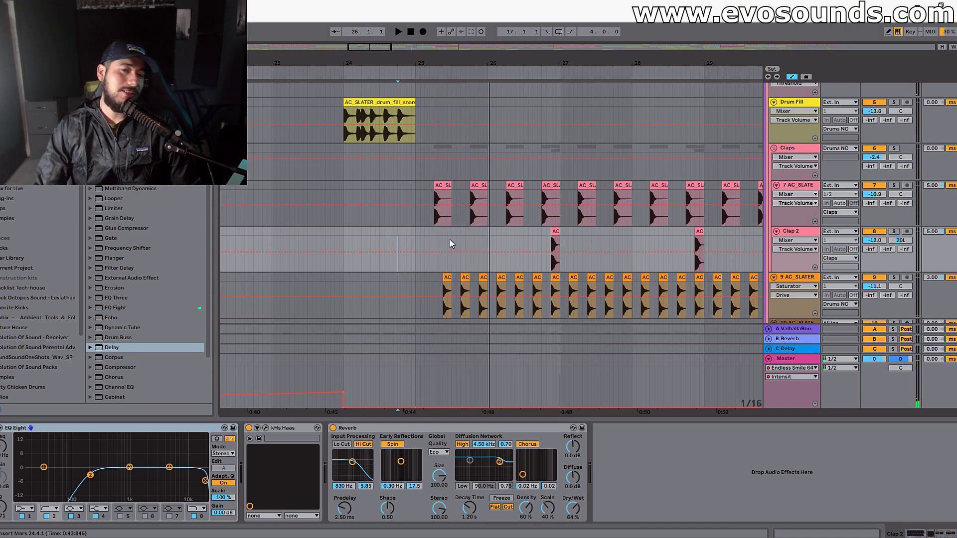
scroll(449, 239, down, 5)
drag(375, 49, 387, 49)
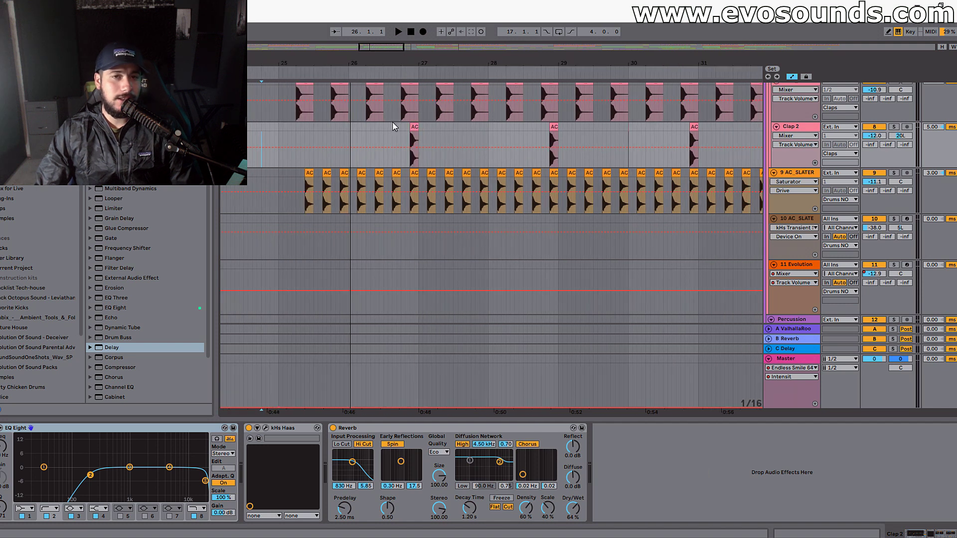
Play the drop from 26.4.3, unfold the EAR CANDY group and solo it.
click(410, 173)
scroll(411, 173, up, 7)
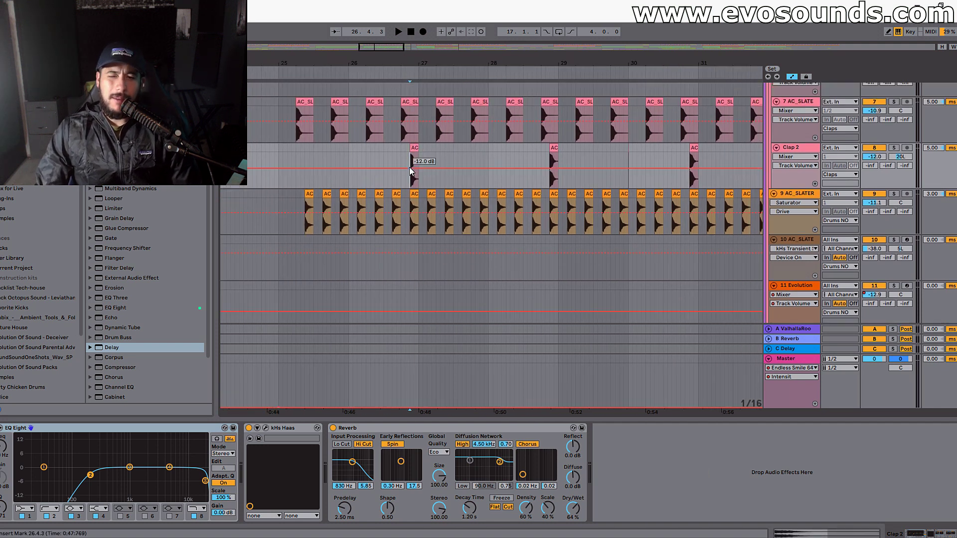
scroll(429, 200, down, 12)
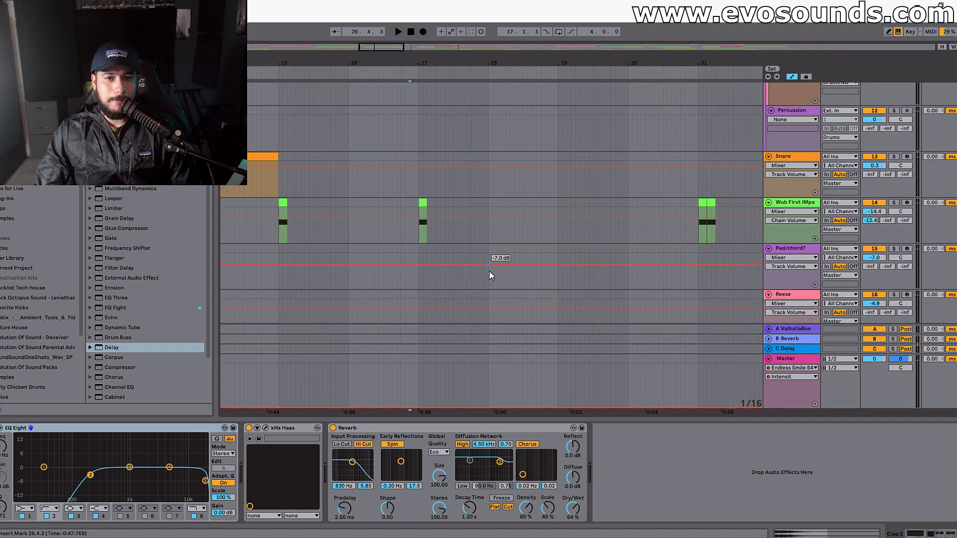
drag(610, 427, 609, 521)
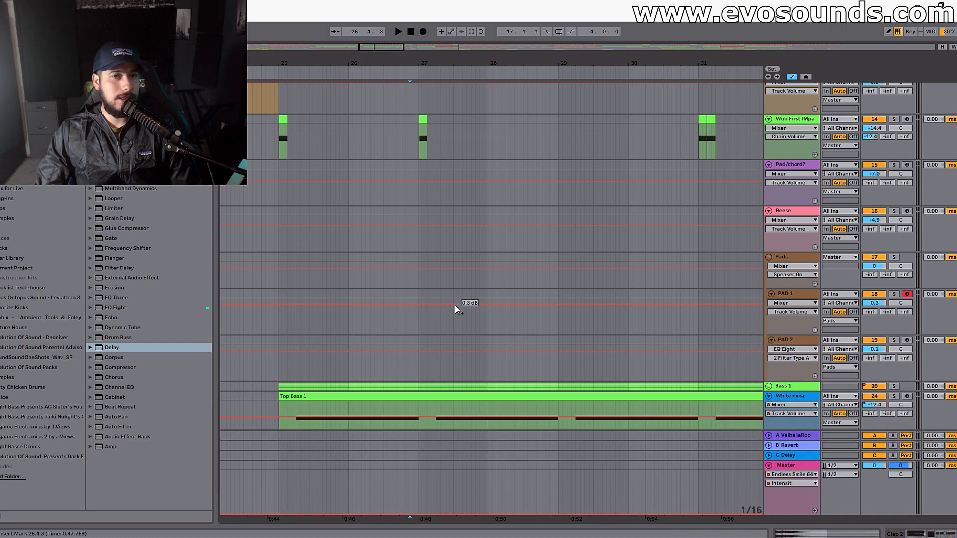
drag(365, 60, 366, 97)
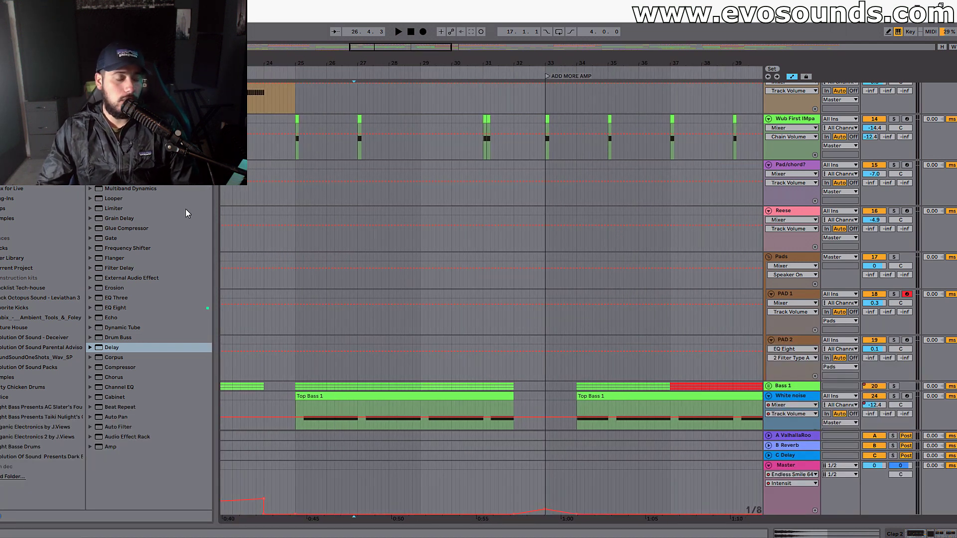
scroll(382, 321, down, 5)
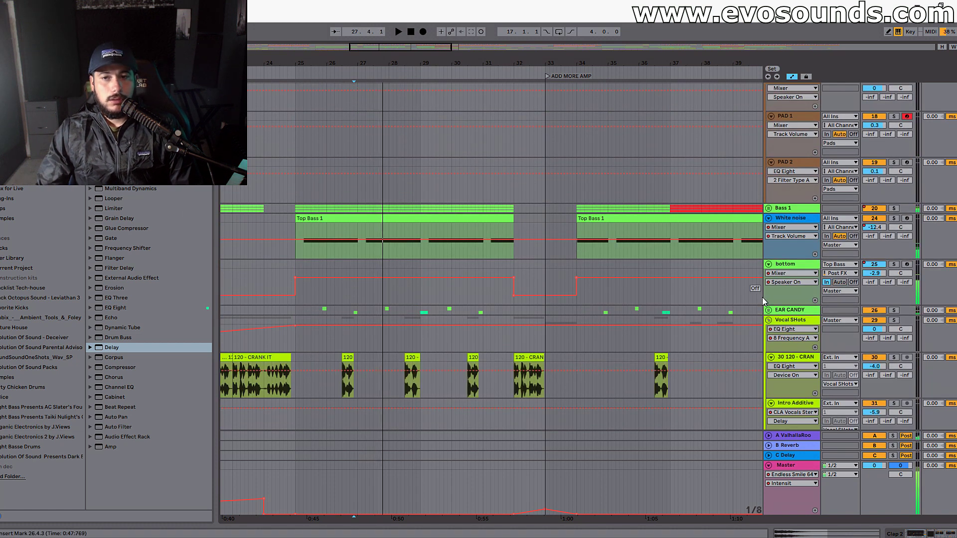
click(769, 310)
scroll(838, 284, down, 1)
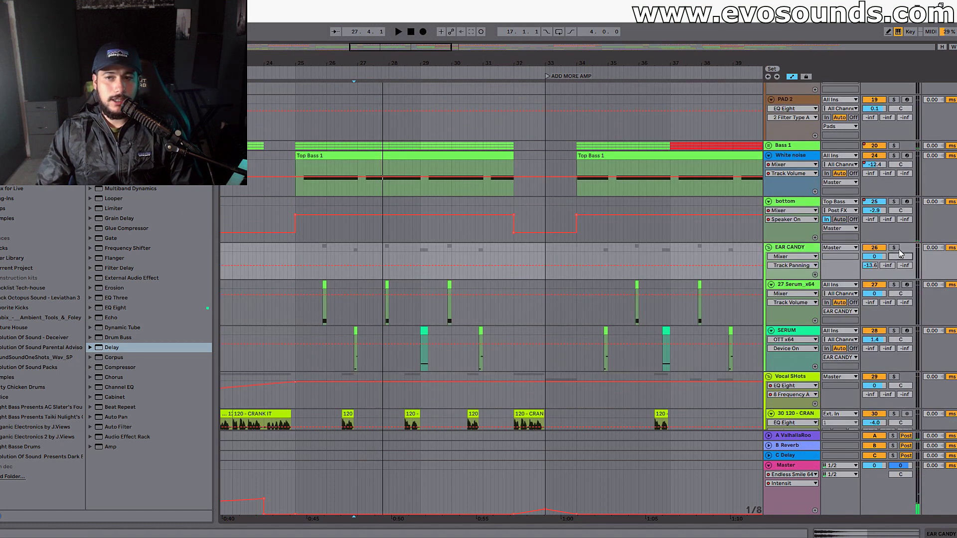
key(plus)
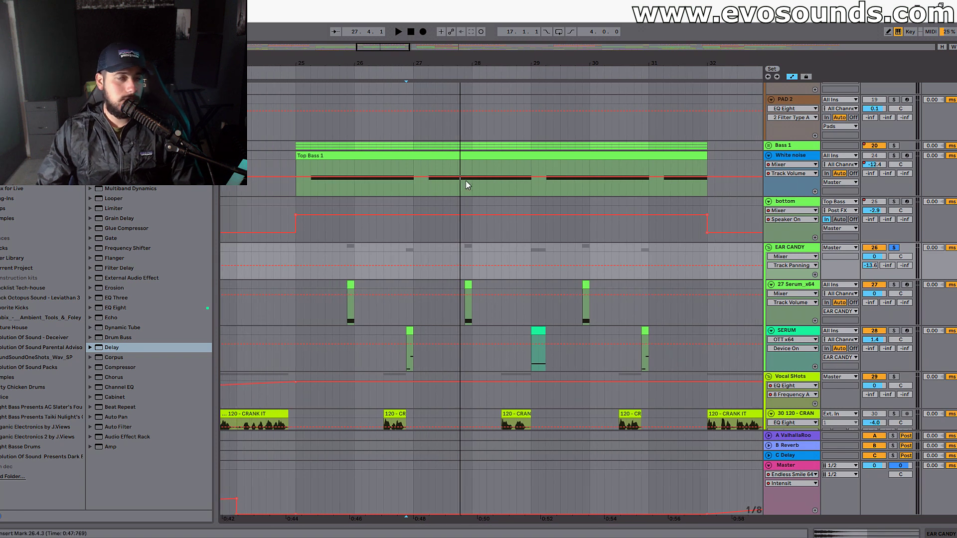
Inspect the Serum patches and device chains on the SERUM and 27 Serum_x64 tracks of the EAR CANDY group.
double_click(791, 332)
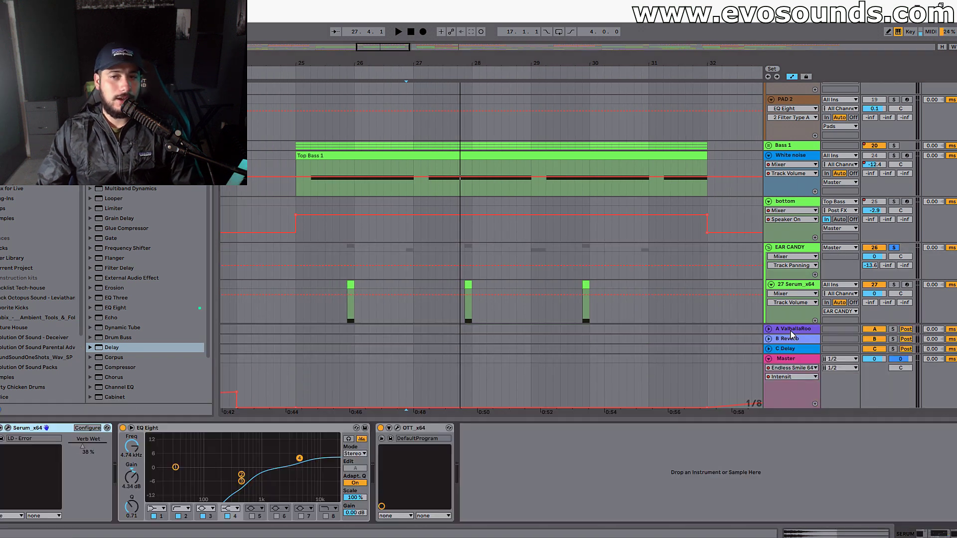
click(8, 429)
click(404, 175)
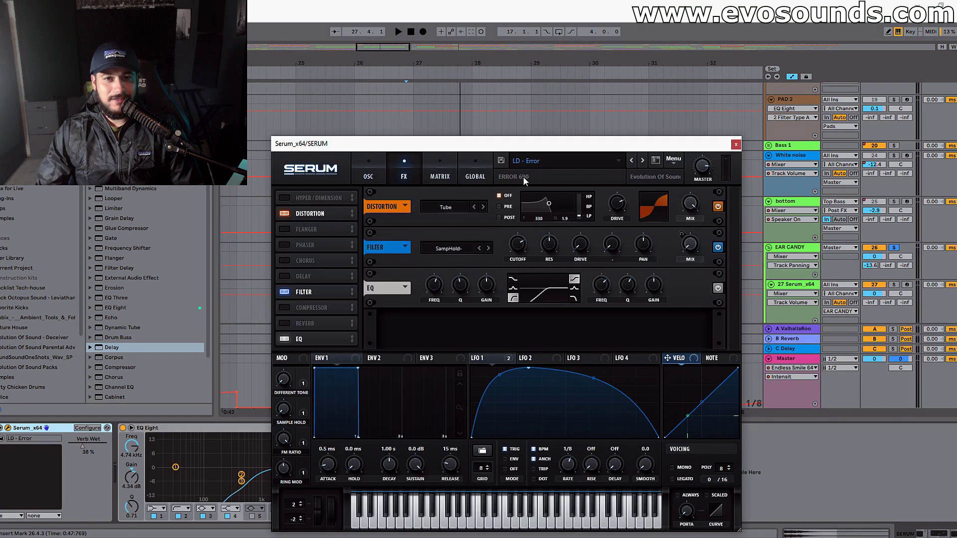
click(736, 145)
scroll(738, 239, down, 3)
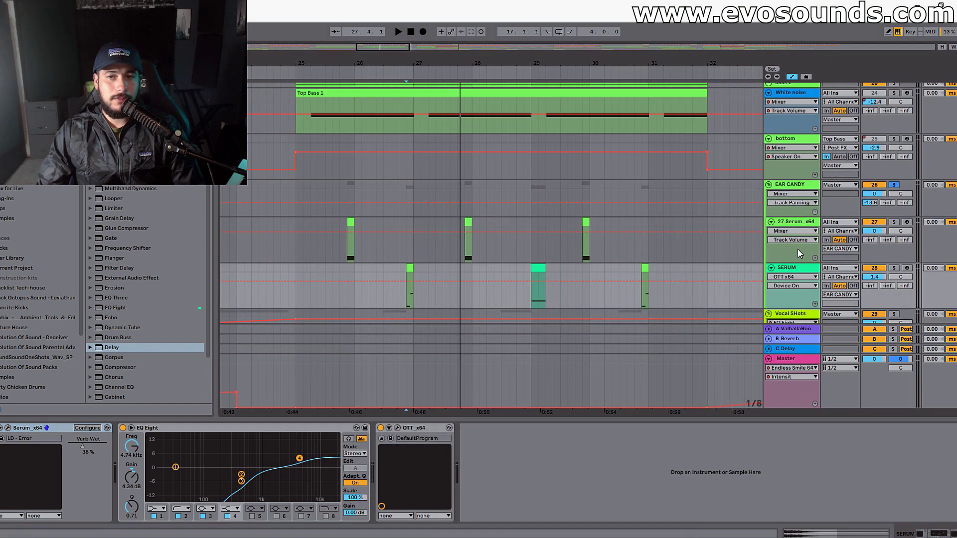
click(738, 240)
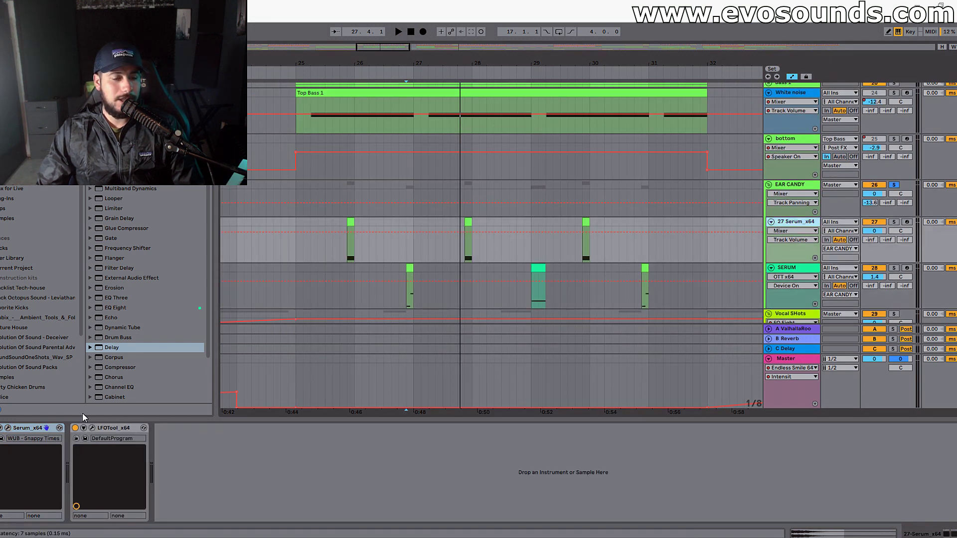
click(8, 429)
click(729, 128)
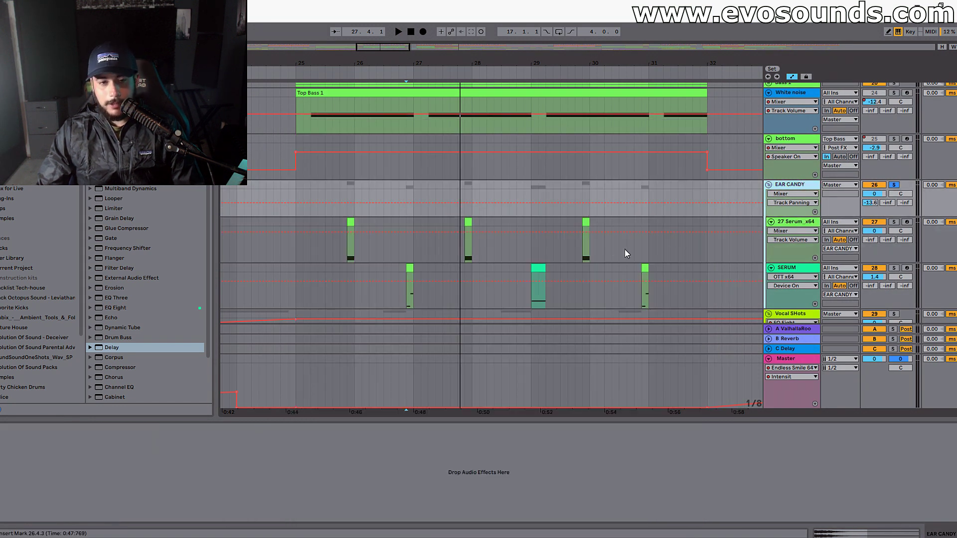
Check the EAR CANDY group's sends in the mixer and inspect the EQ Eight on the ValhallaRoom return.
key(Tab)
drag(407, 411, 527, 307)
key(Tab)
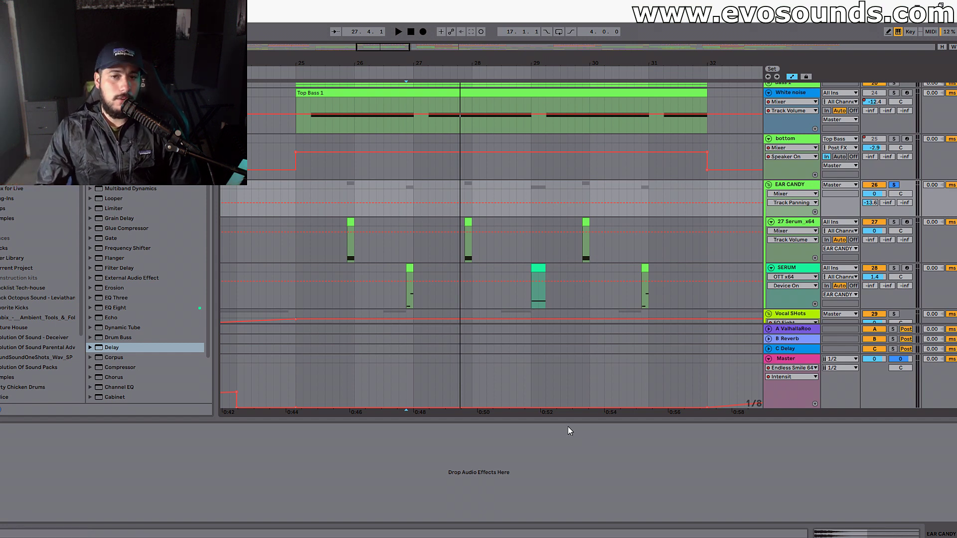
drag(565, 421, 504, 438)
scroll(500, 437, up, 5)
scroll(501, 438, up, 3)
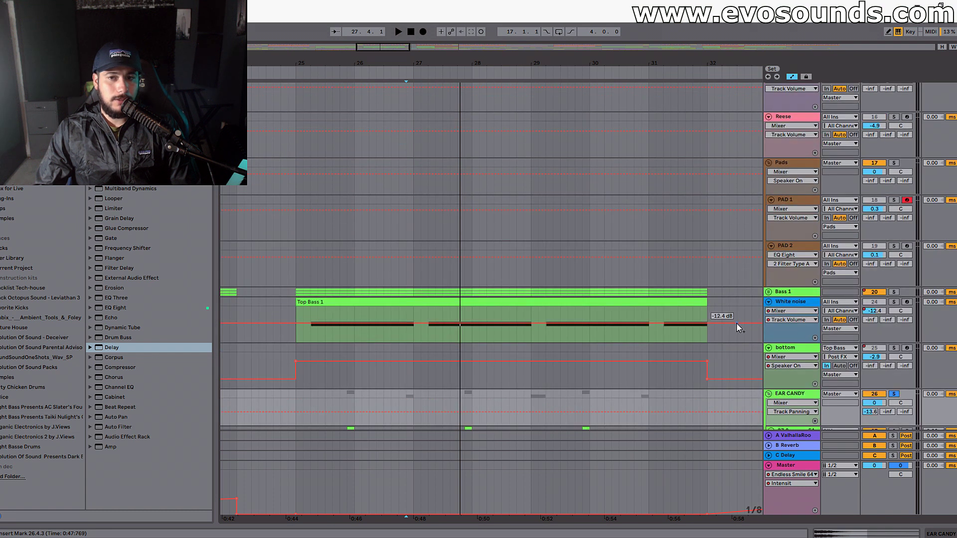
click(769, 302)
click(769, 302)
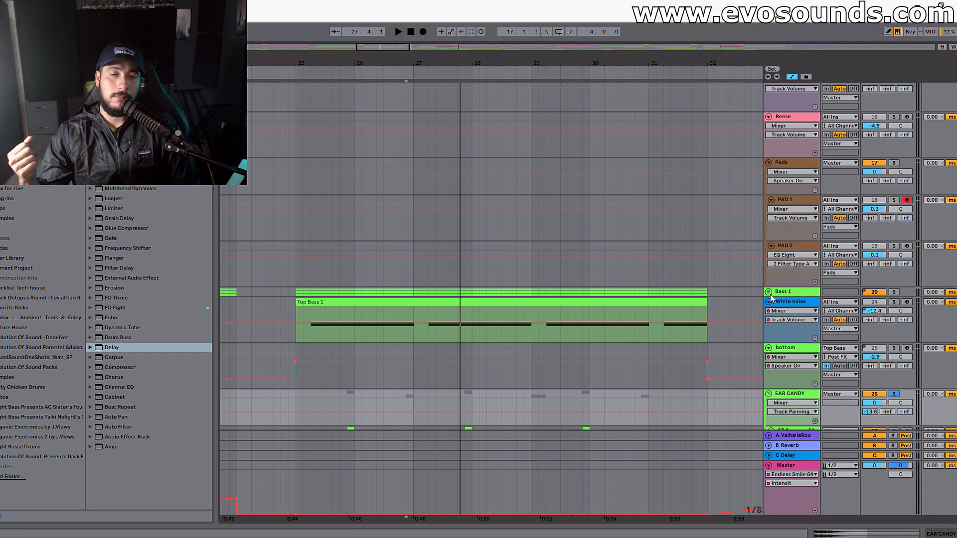
key(Tab)
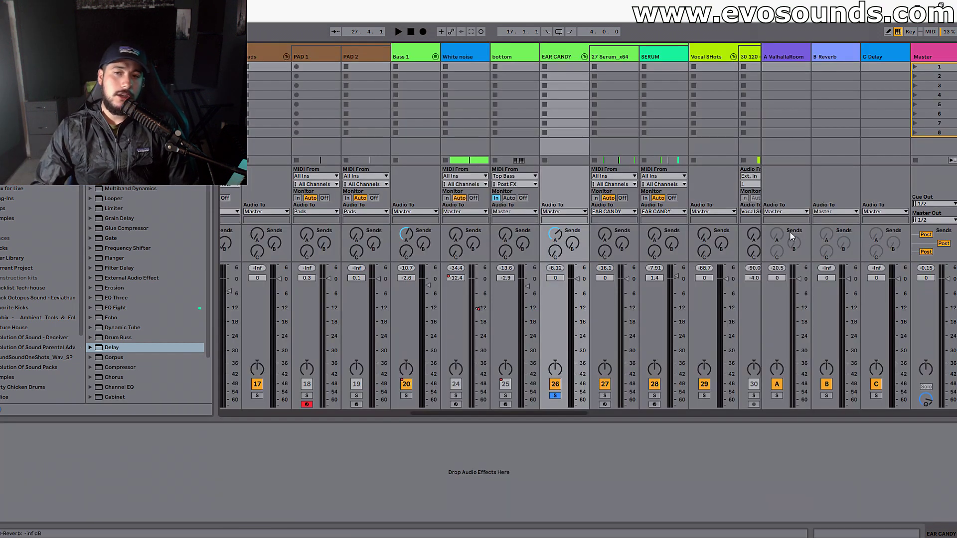
click(792, 50)
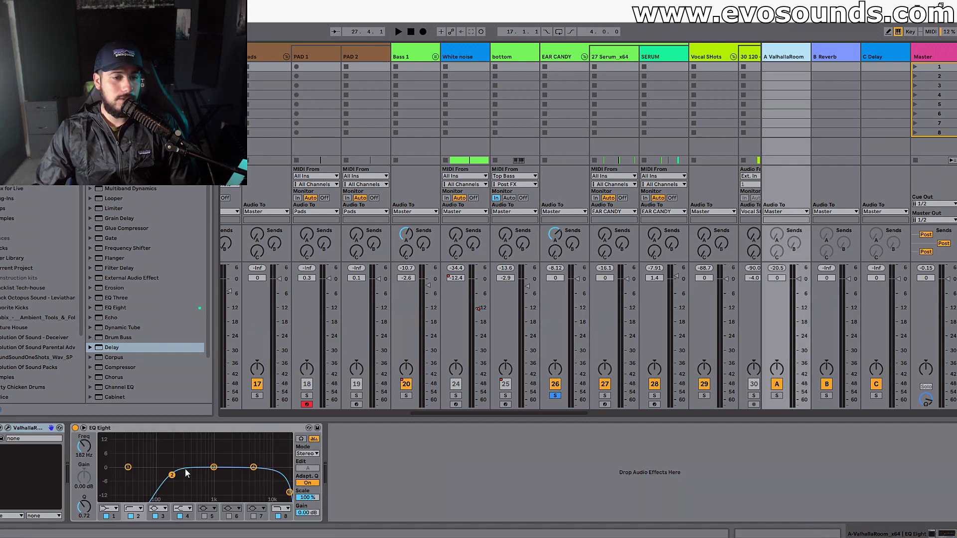
key(Tab)
Unsolo the EAR CANDY group and play the drop to hear the ear candy in the full mix.
scroll(348, 306, down, 5)
key(space)
click(795, 297)
click(784, 329)
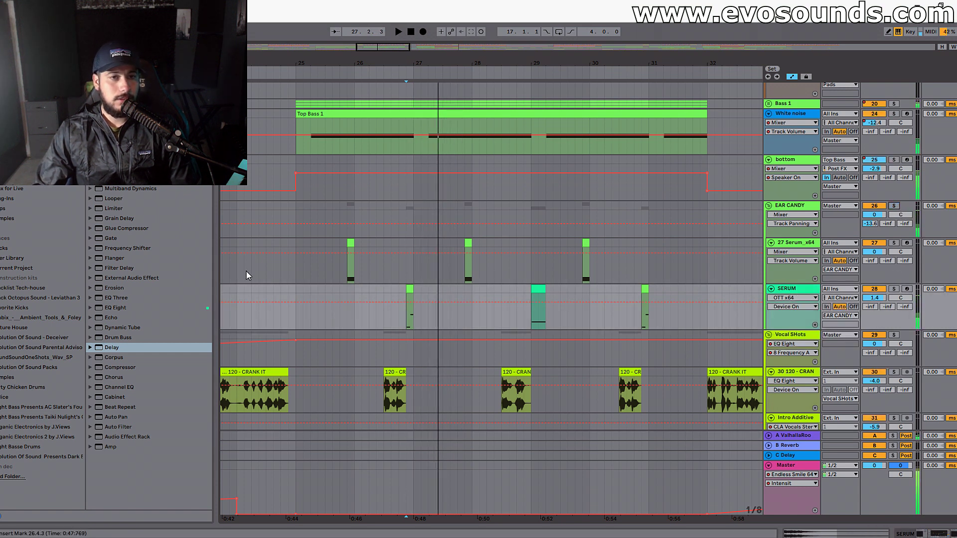
click(251, 249)
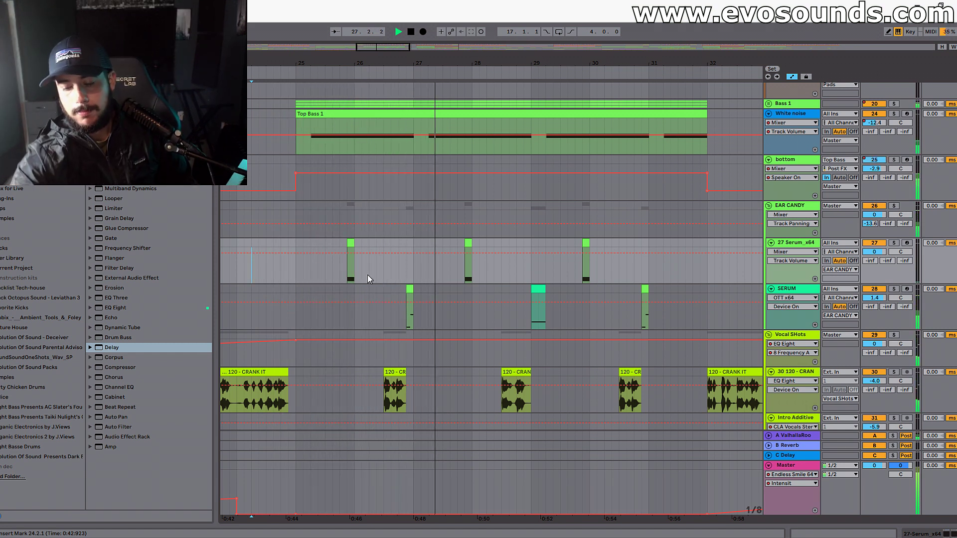
scroll(630, 267, up, 3)
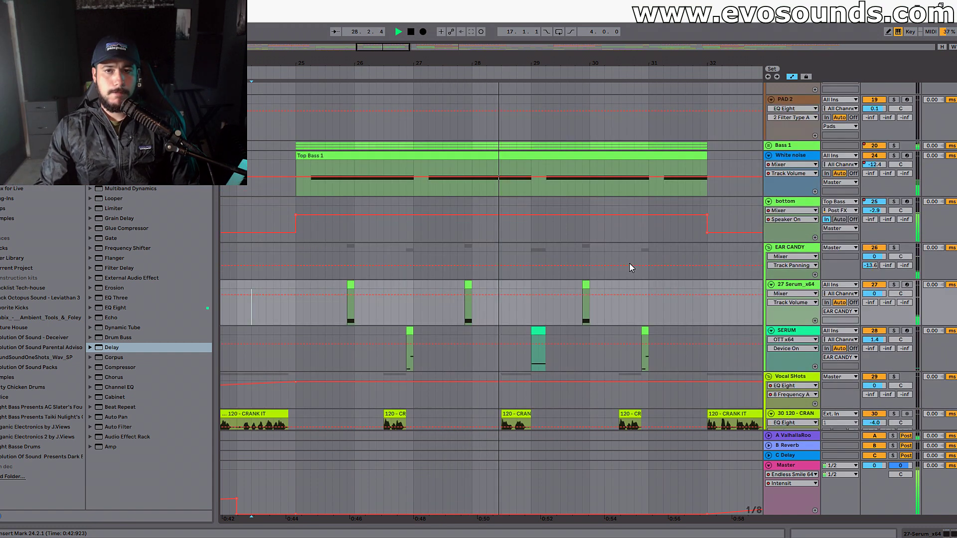
scroll(545, 196, down, 6)
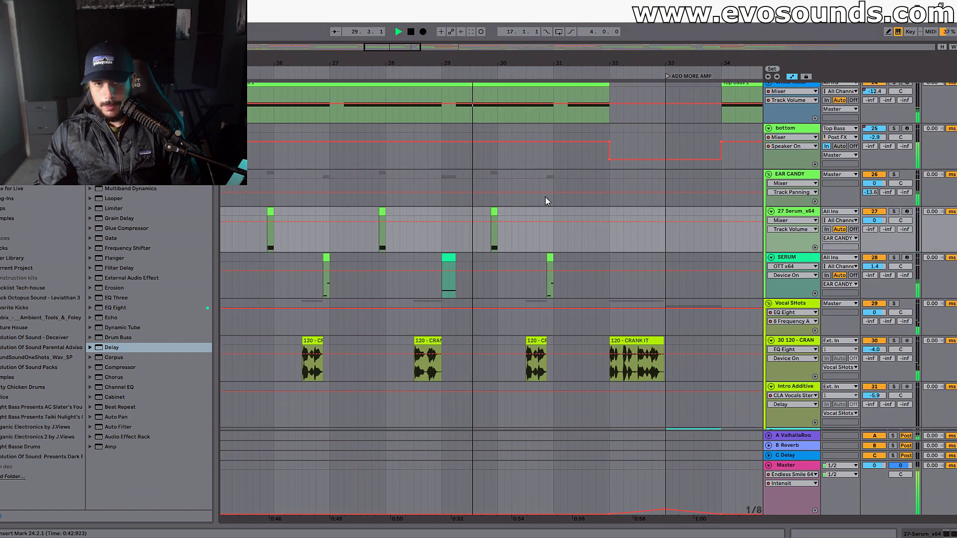
key(space)
Inspect the SERUM clip at bar 29 and its track's device chain.
click(449, 213)
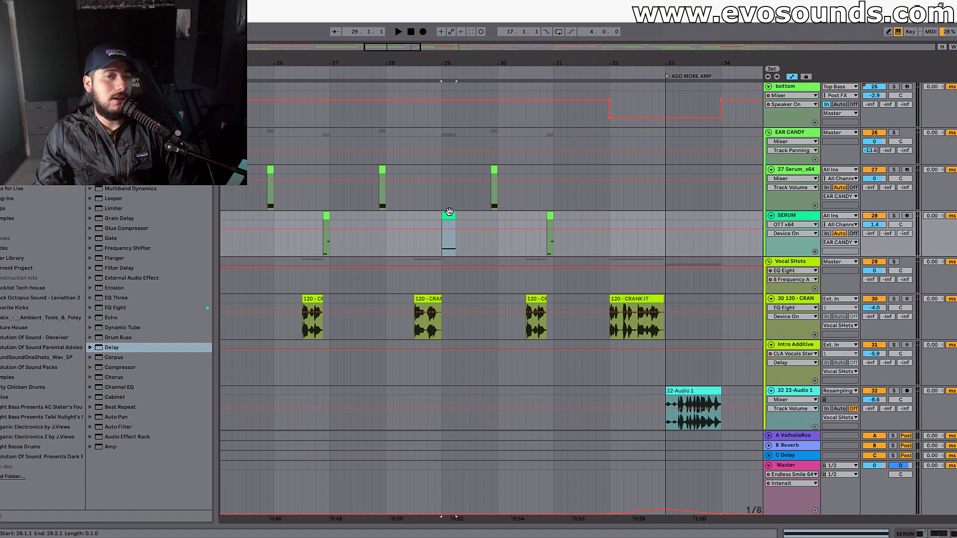
key(shift+Tab)
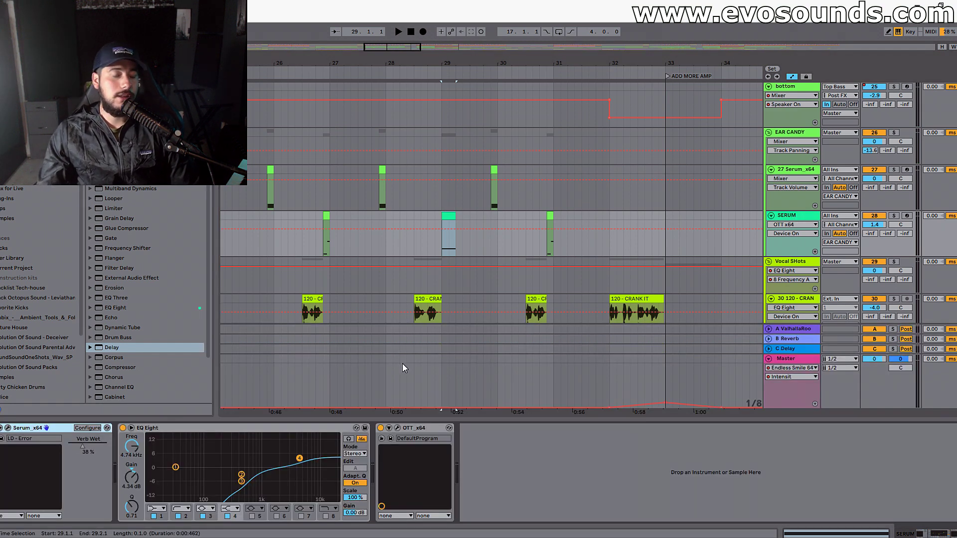
scroll(423, 278, up, 5)
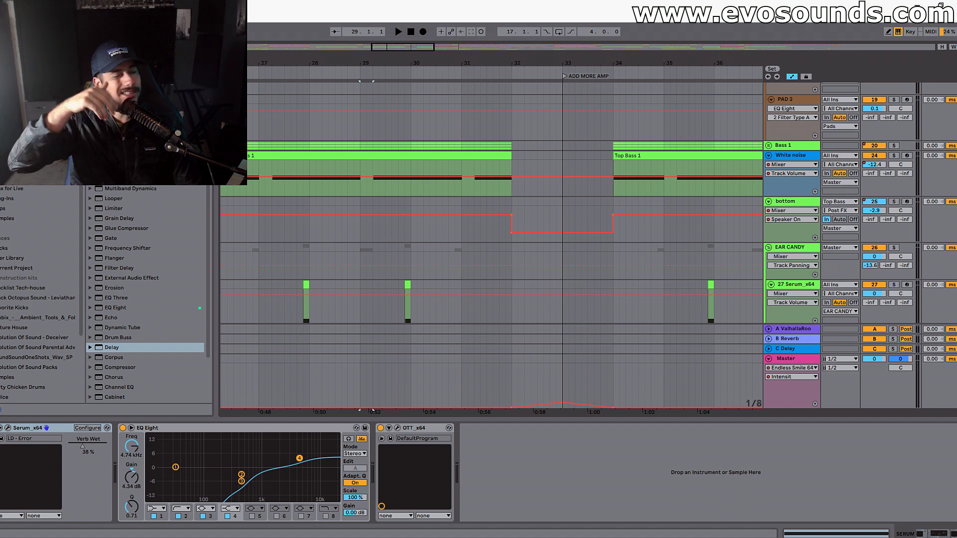
scroll(379, 277, down, 5)
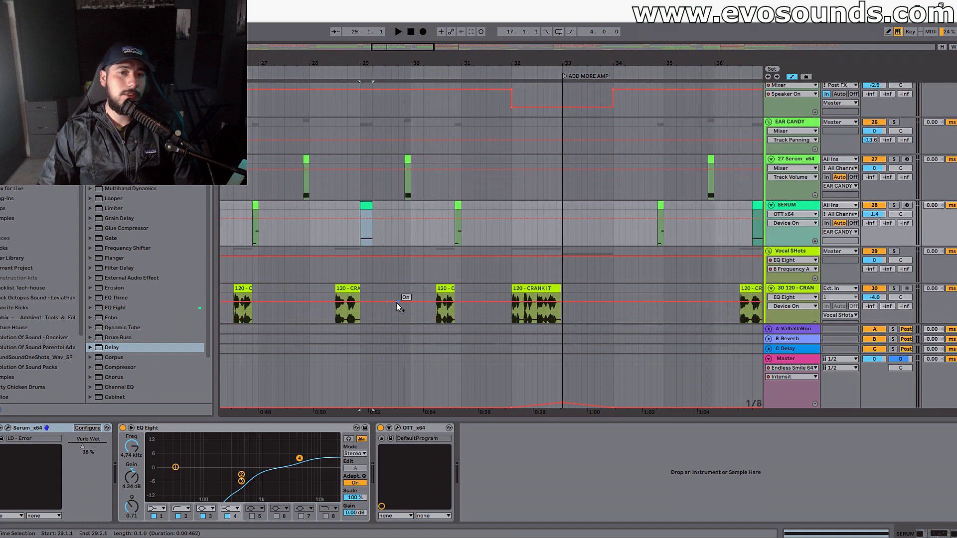
double_click(563, 421)
Select the CRANK IT vocal clip at bar 32 and play the break in the drums from 32.1.1.
click(546, 289)
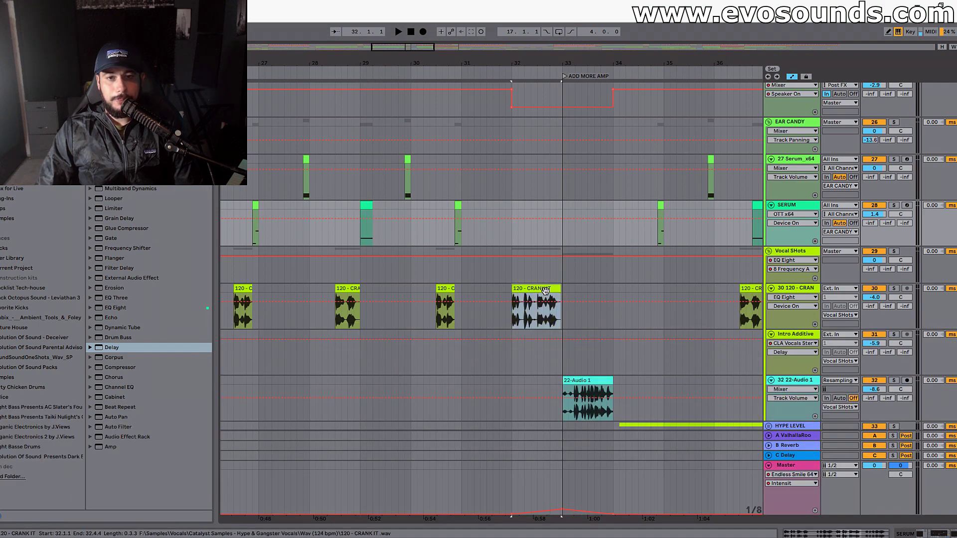
scroll(547, 290, up, 15)
scroll(550, 287, up, 5)
click(514, 287)
key(space)
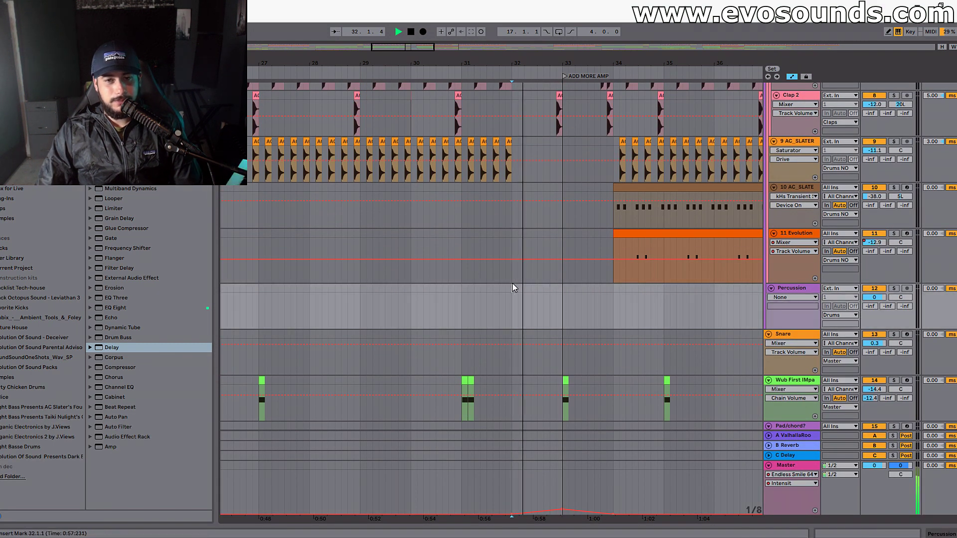
Extend the end of the CRANK IT vocal clip before the drop to bar 25.
scroll(374, 235, left, 6)
scroll(371, 266, down, 8)
scroll(371, 266, down, 12)
scroll(388, 107, up, 2)
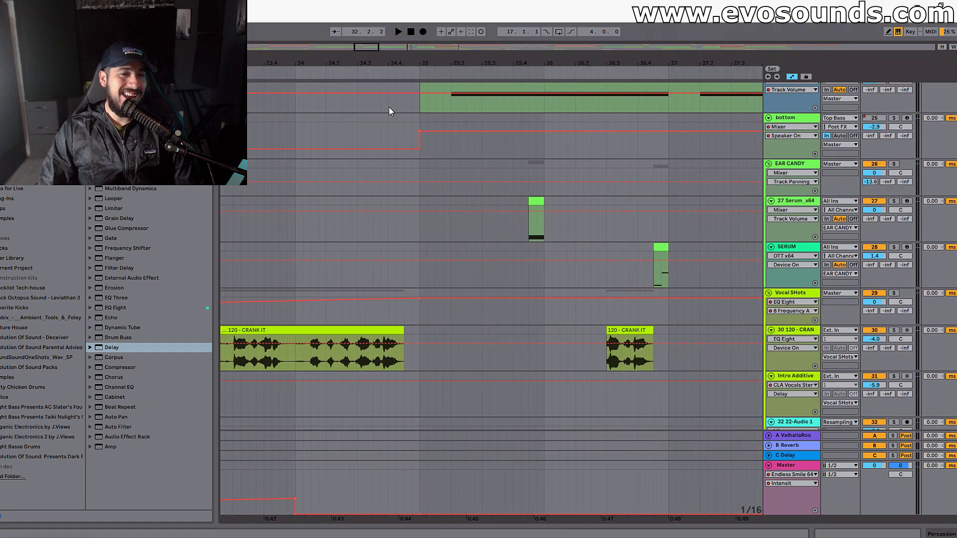
drag(404, 330, 420, 330)
Solo the 30 120-CRAN vocal track, play the extended clip's tail into bar 25, and unsolo the track.
click(894, 332)
click(318, 359)
key(space)
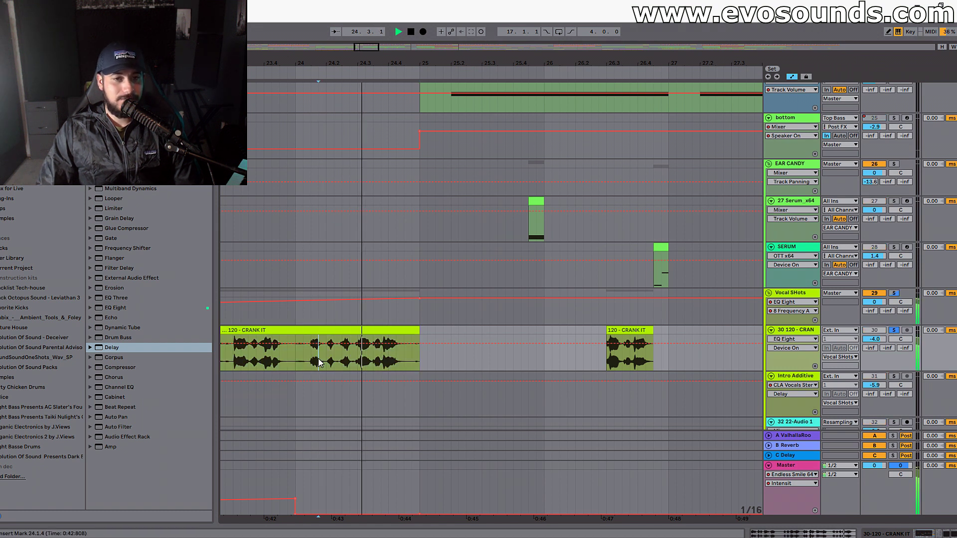
click(412, 360)
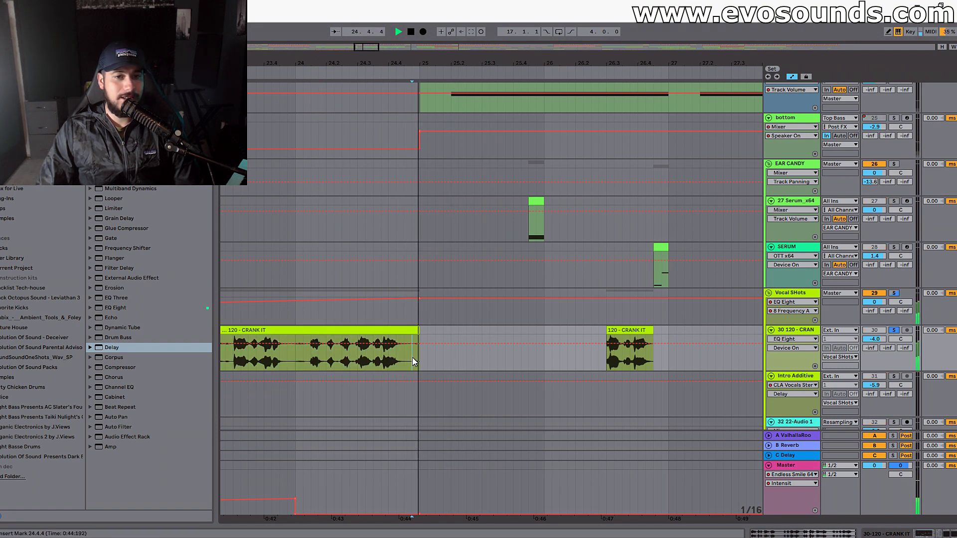
key(space)
click(894, 330)
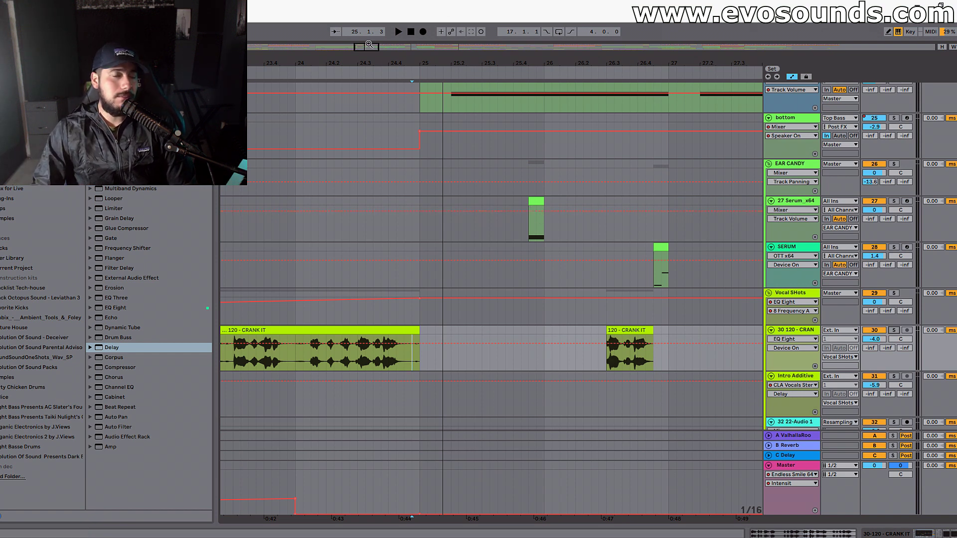
Play the end of the drop from 39.4.3 towards the marker at bar 41.
drag(371, 48, 384, 45)
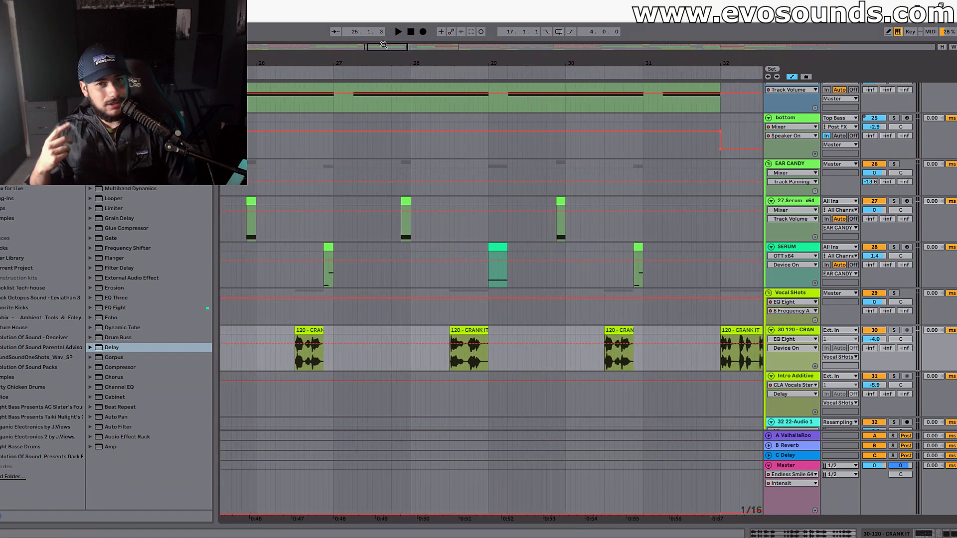
drag(383, 45, 510, 168)
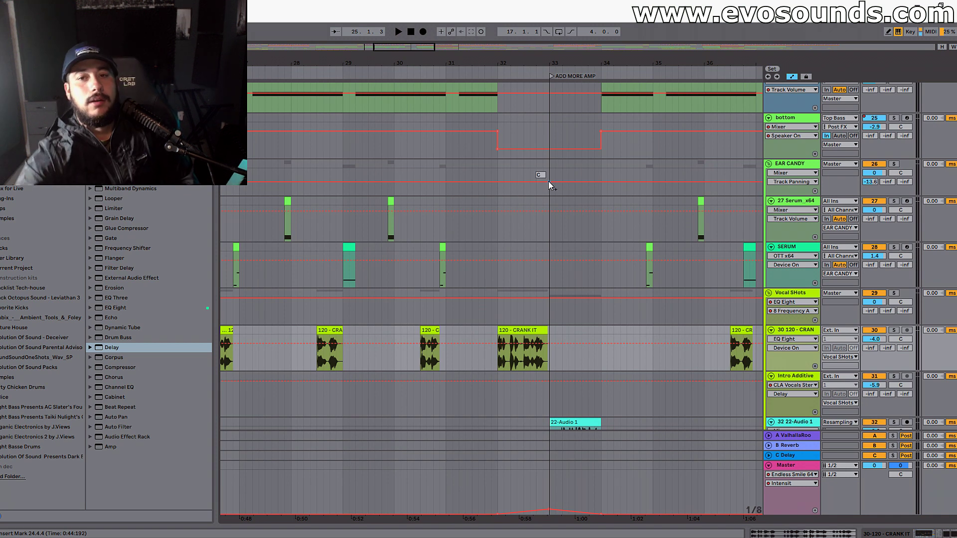
scroll(646, 191, down, 5)
click(572, 154)
scroll(477, 161, up, 10)
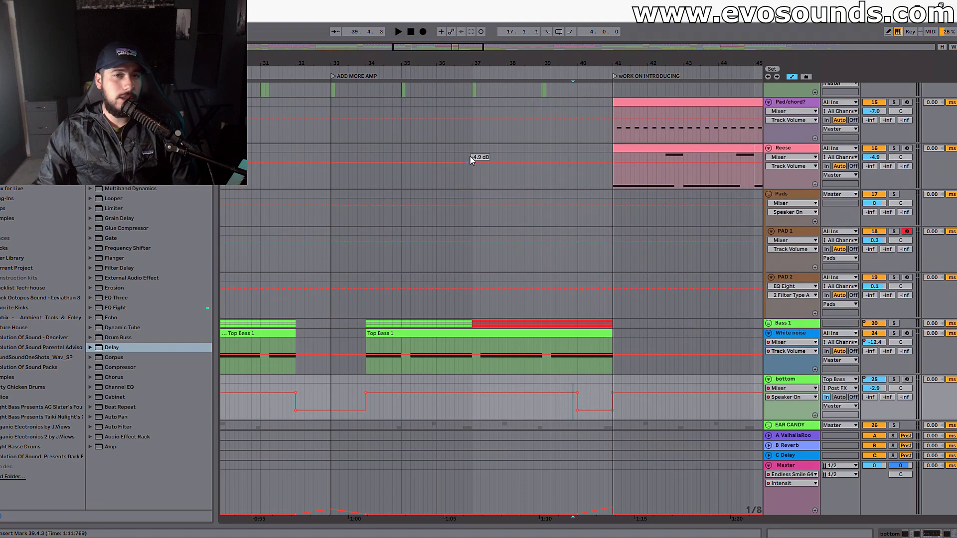
scroll(491, 202, up, 2)
key(space)
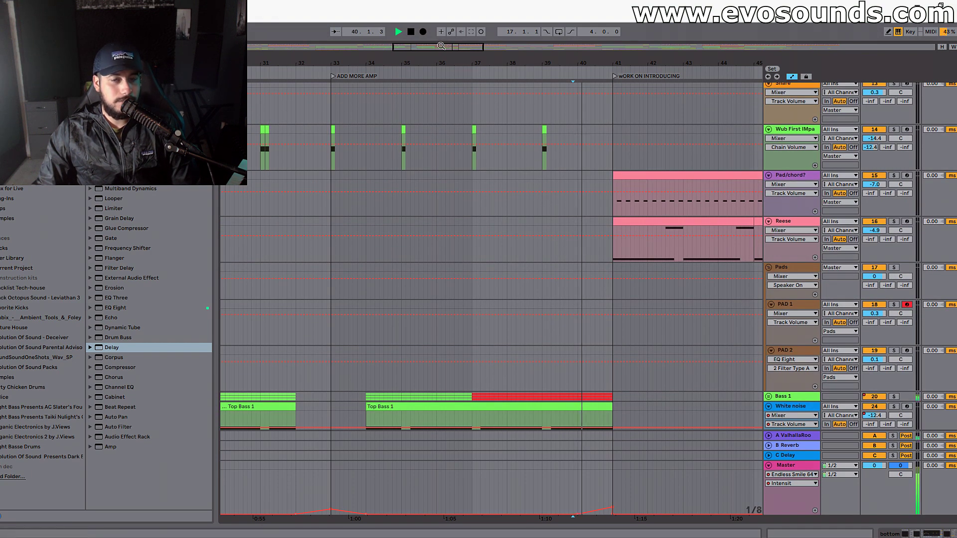
Collapse the EAR CANDY and Vocal SHots track groups.
scroll(459, 164, down, 5)
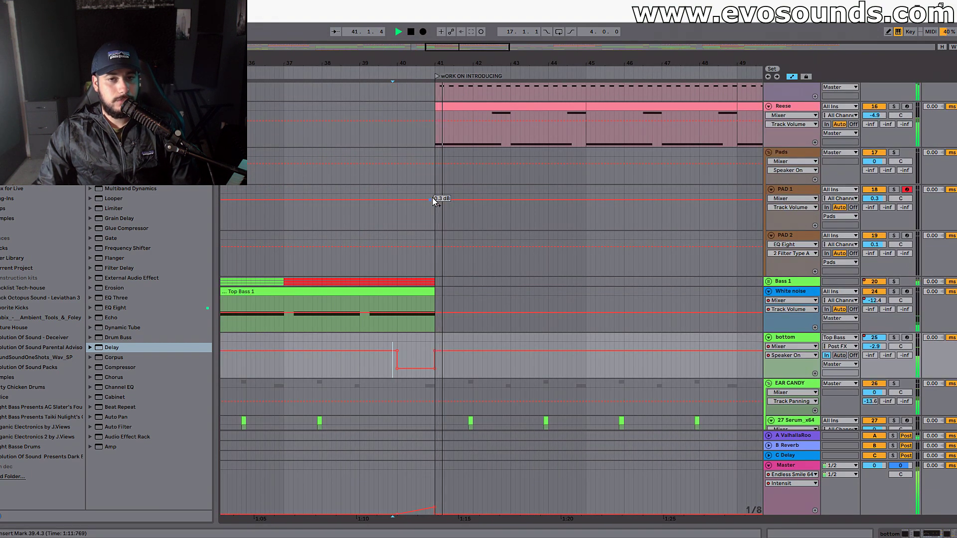
scroll(434, 197, down, 13)
scroll(474, 195, up, 8)
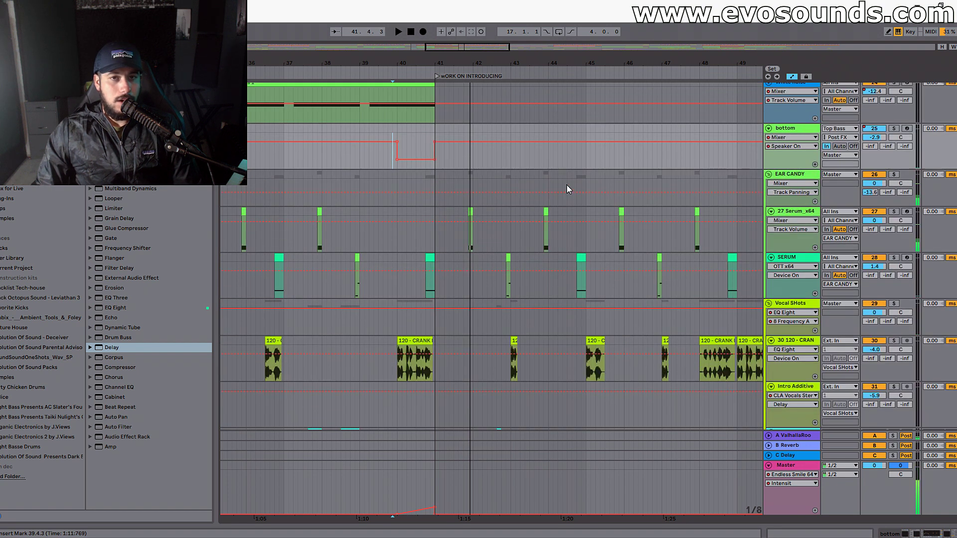
click(771, 259)
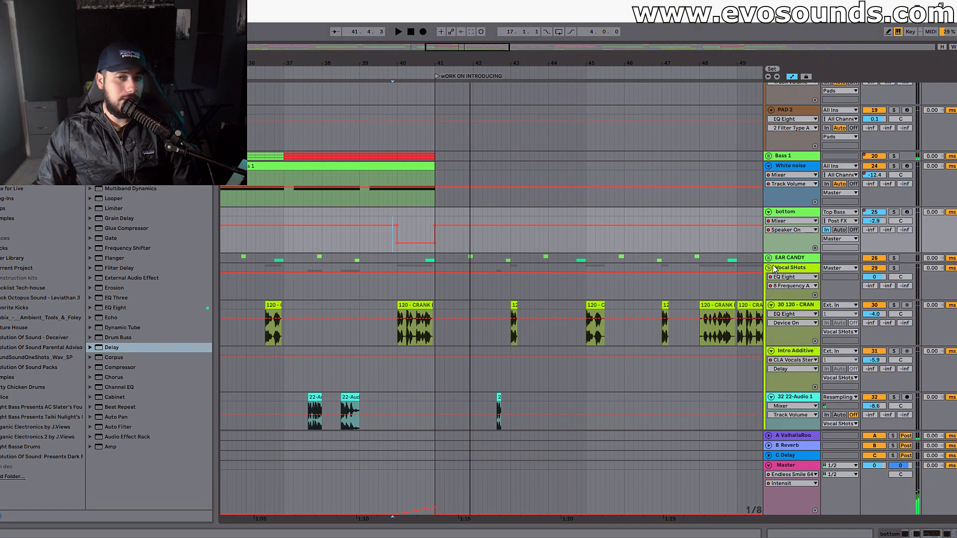
click(769, 268)
scroll(732, 242, up, 3)
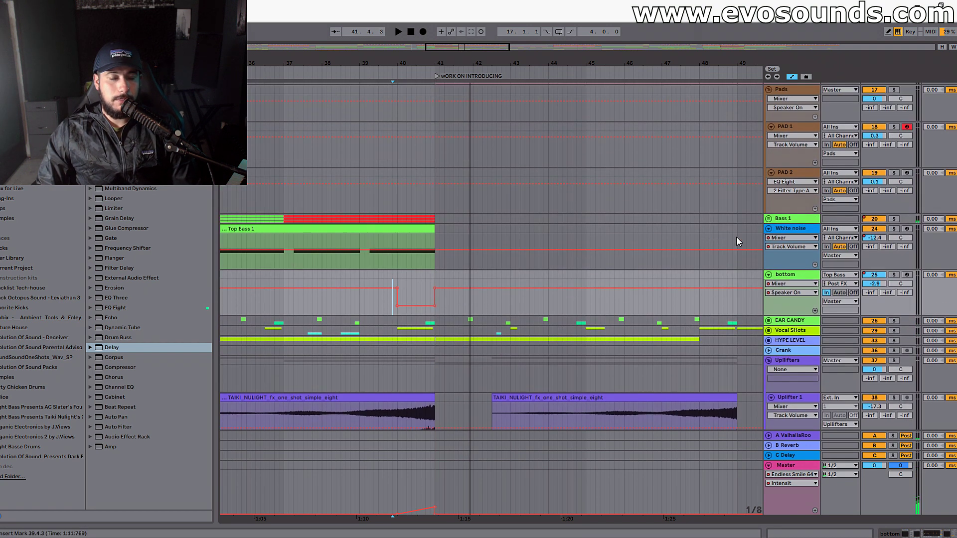
Unfold the Bass 1 group to show its Top Bass layers, and solo the group.
click(793, 219)
click(768, 218)
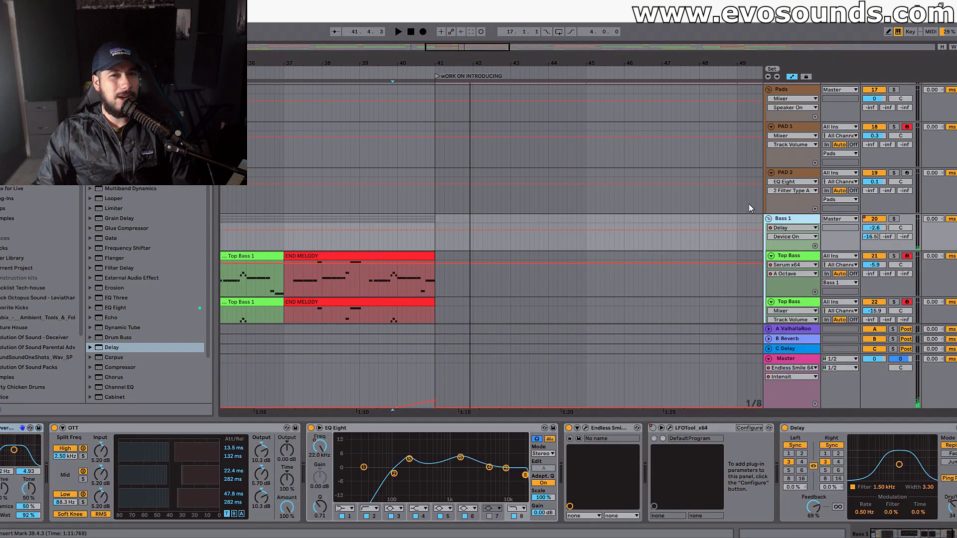
scroll(743, 201, down, 6)
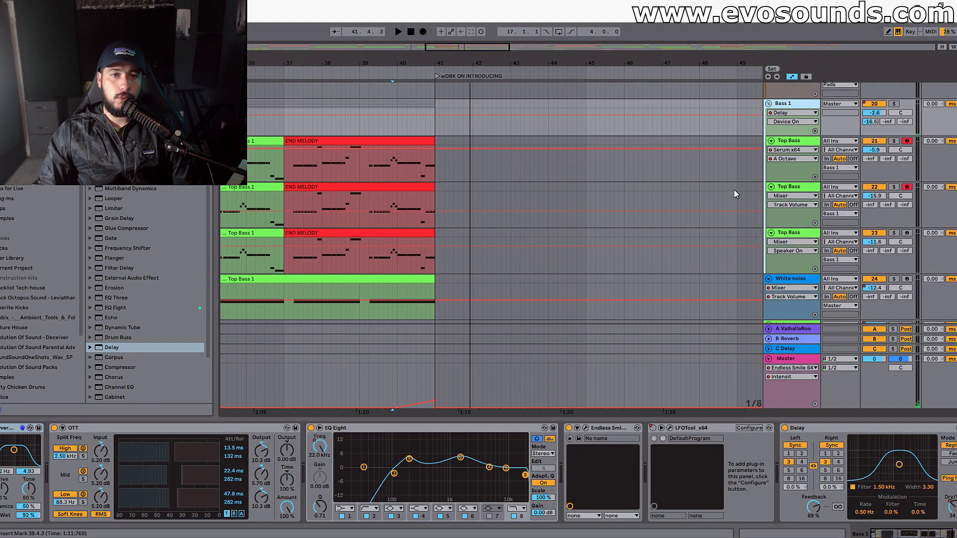
click(813, 121)
click(910, 528)
click(894, 104)
Play the soloed END MELODY tail from 40.2.1 past bar 41 and show the Bass 1 group's devices.
click(408, 173)
key(space)
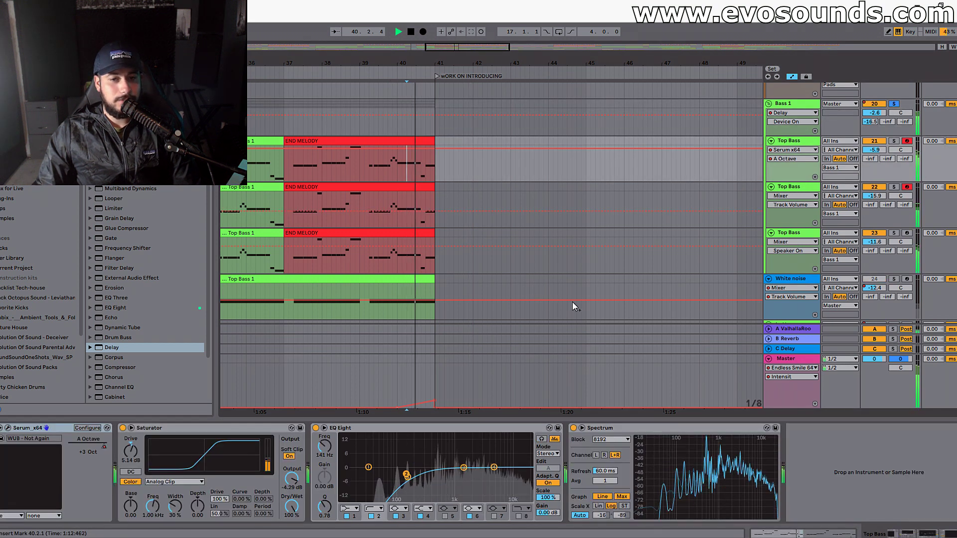
click(797, 103)
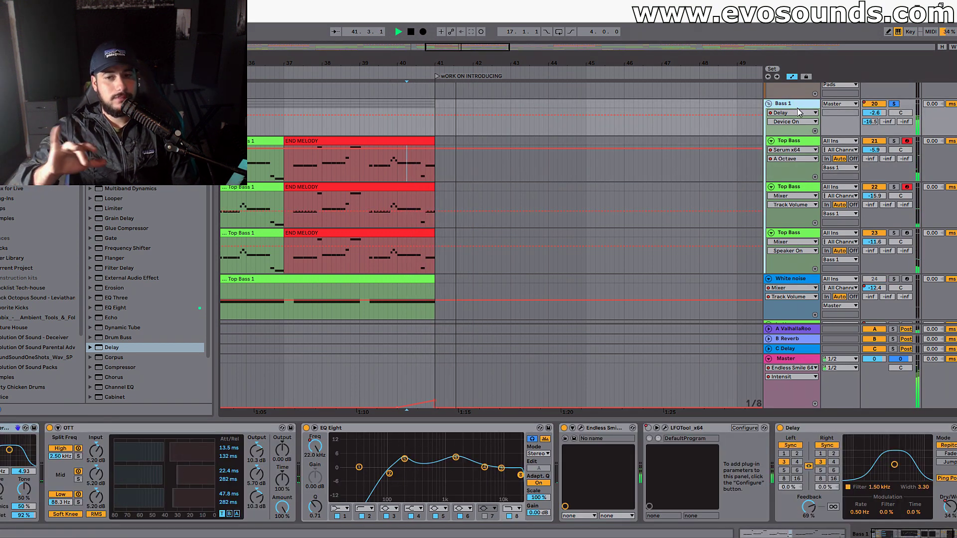
key(space)
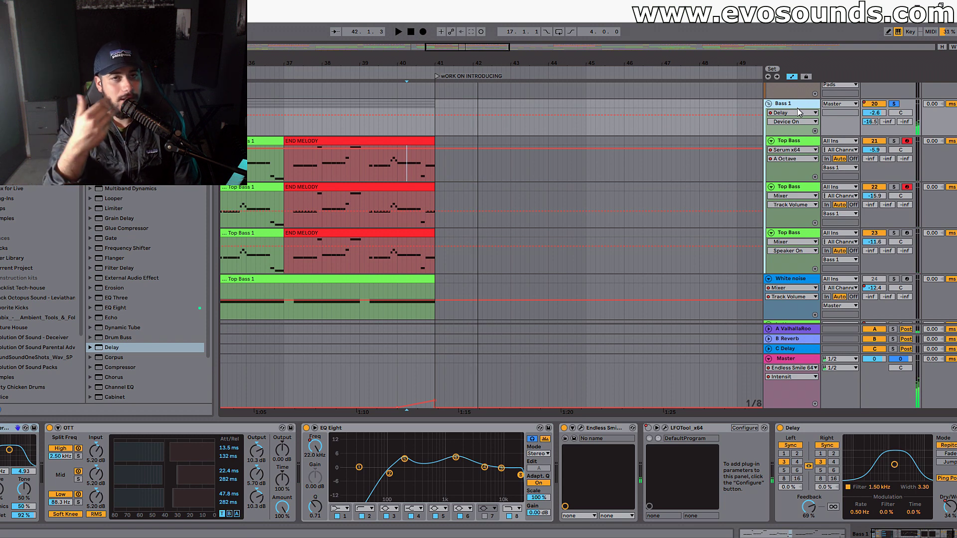
Show the Delay's Dry/Wet automation on the Bass 1 group and play the soloed ending from 40.2.1.
click(947, 506)
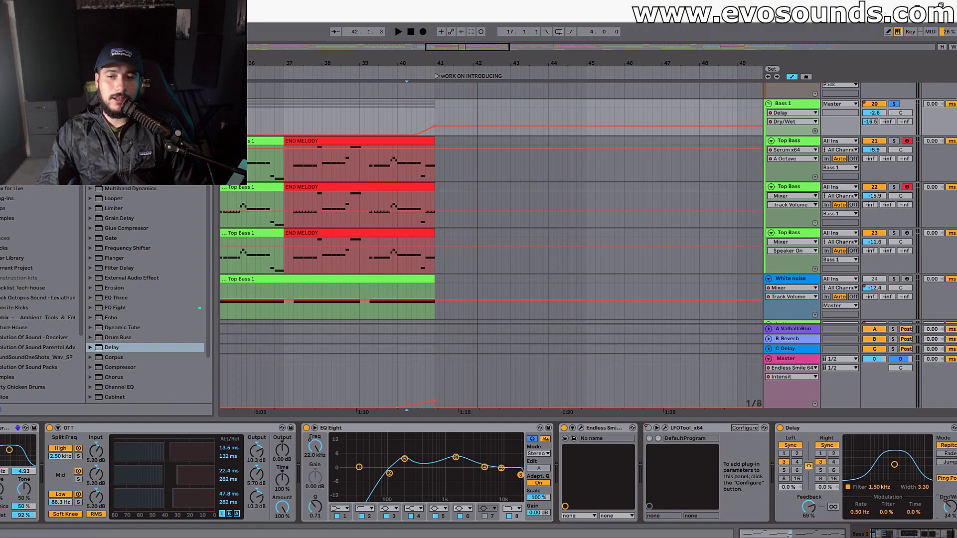
scroll(430, 210, up, 3)
click(420, 180)
key(space)
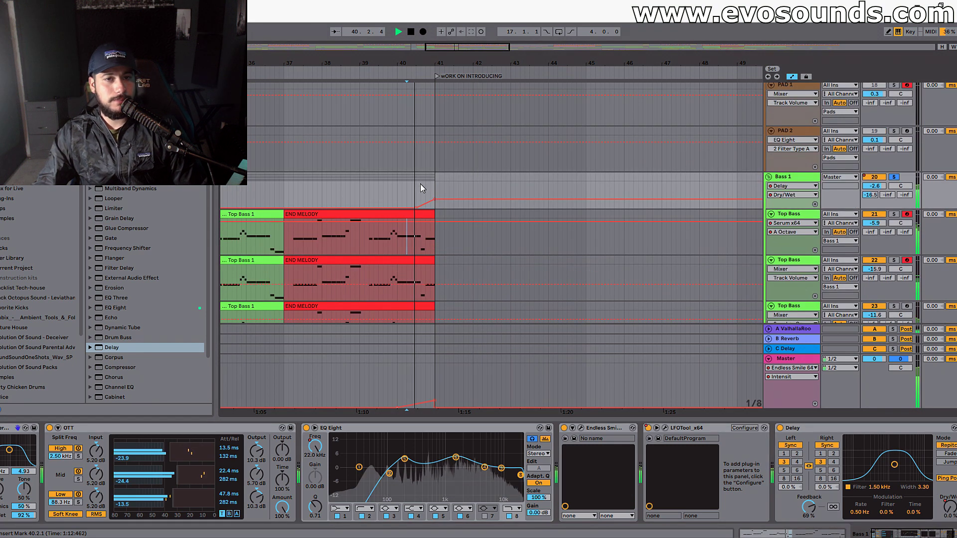
key(space)
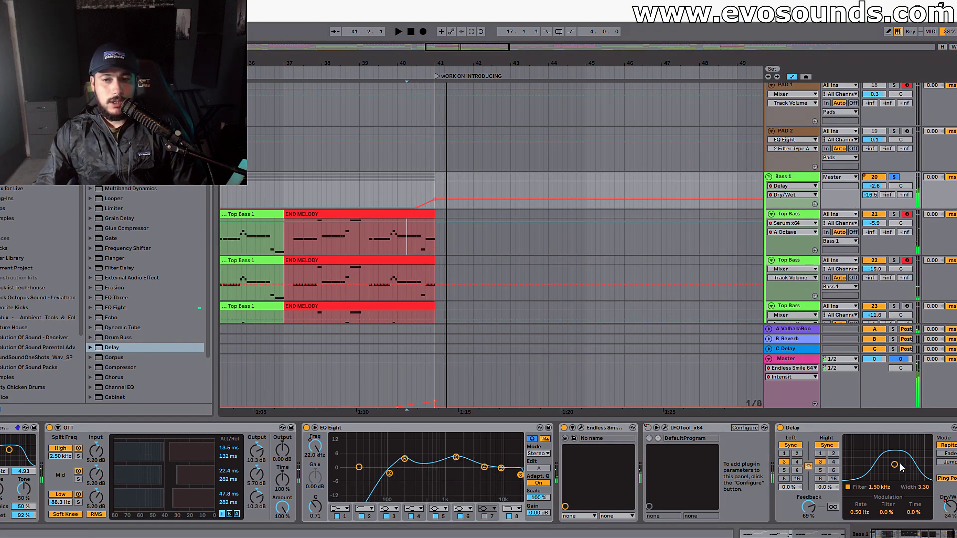
Set the Bass 1 Delay's filter to 1.00 kHz with width 3.63, and replay from 40.2.1 with the group unsoloed.
drag(861, 473, 856, 470)
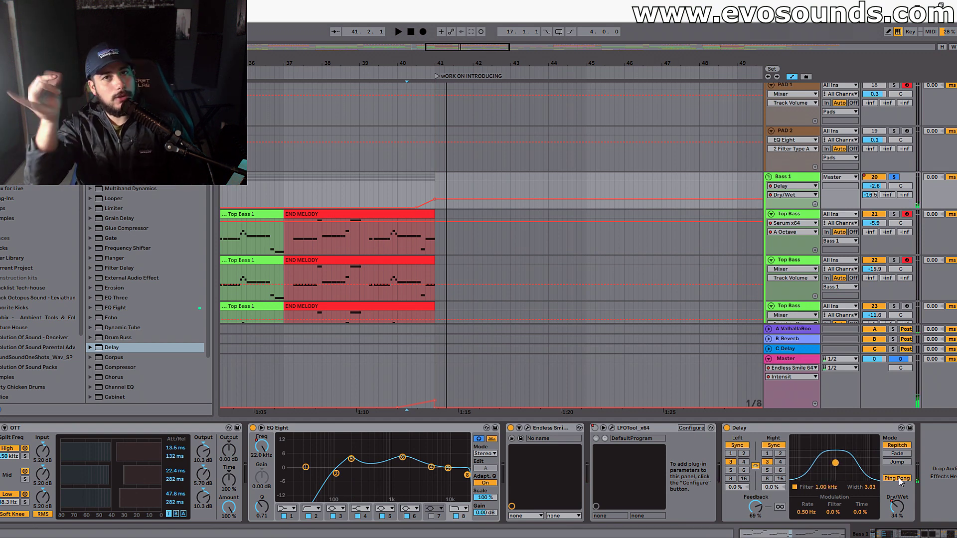
key(space)
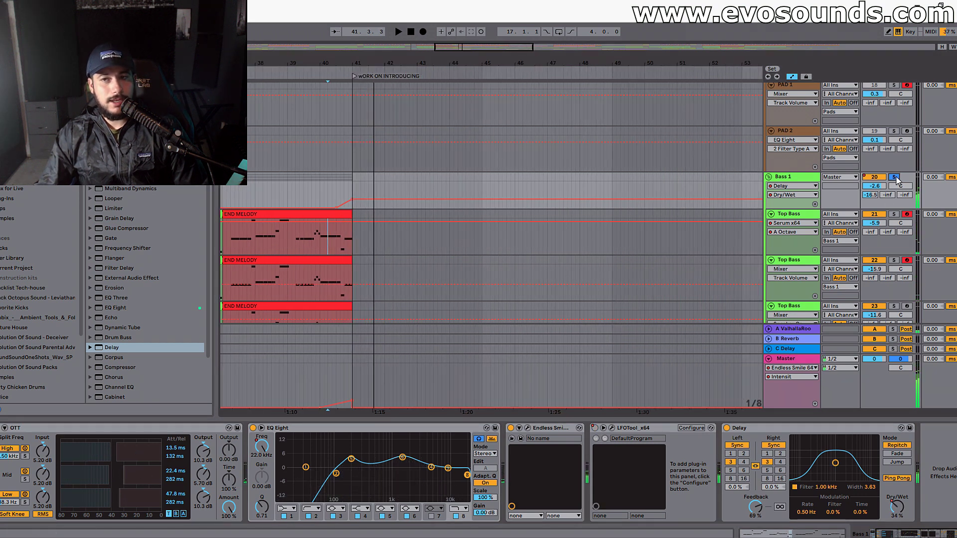
click(328, 178)
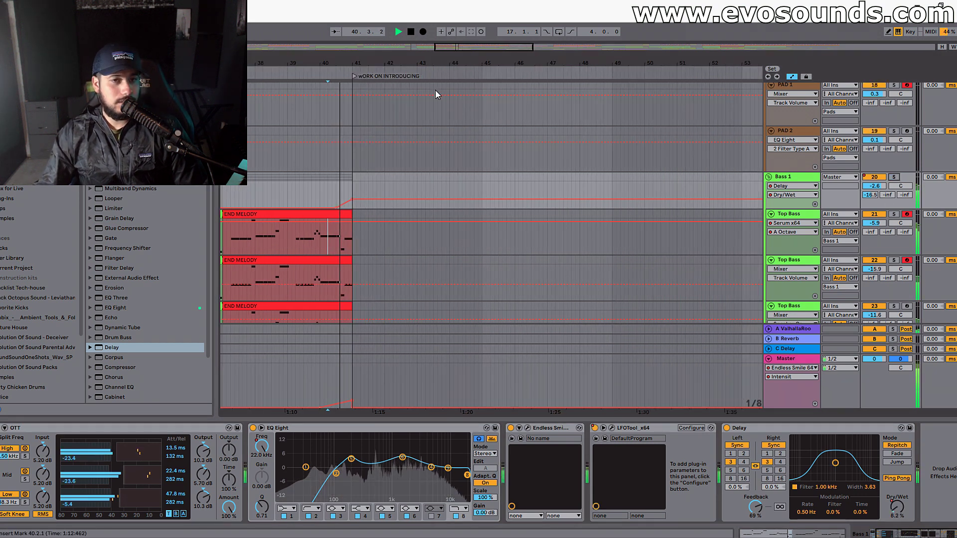
Play through the section between bars 41 and 64, examining the Pad/chord, Reese, pad, bass and uplifter tracks.
key(minus)
key(minus)
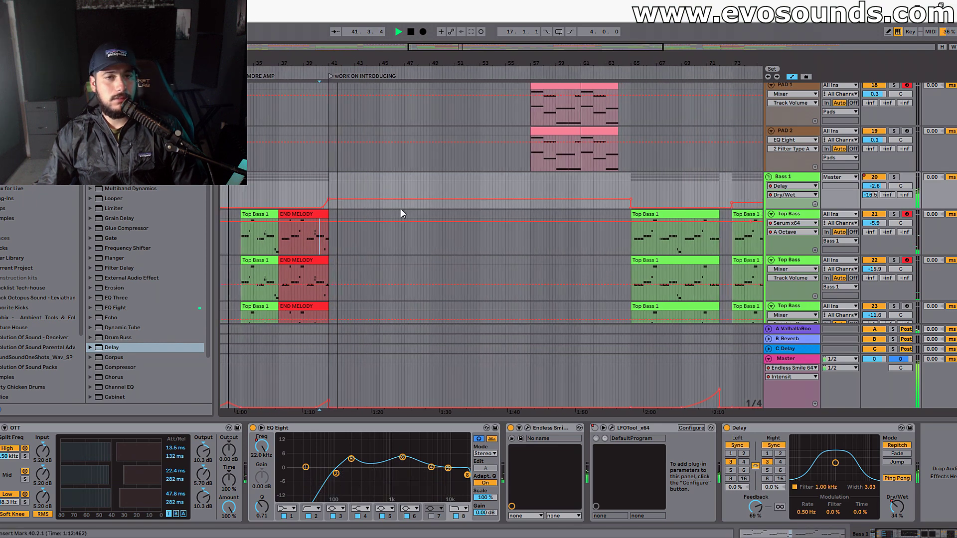
scroll(403, 212, up, 5)
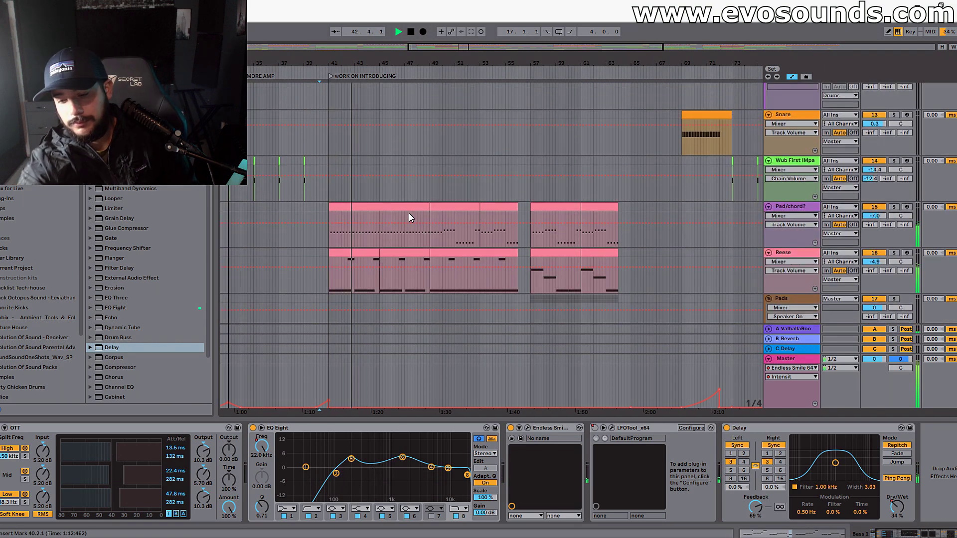
scroll(370, 285, down, 10)
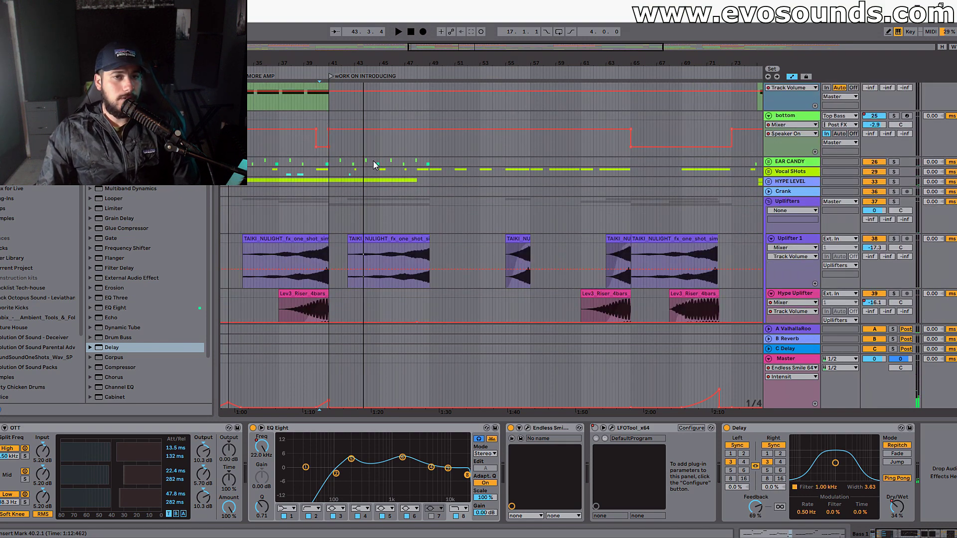
scroll(378, 164, up, 8)
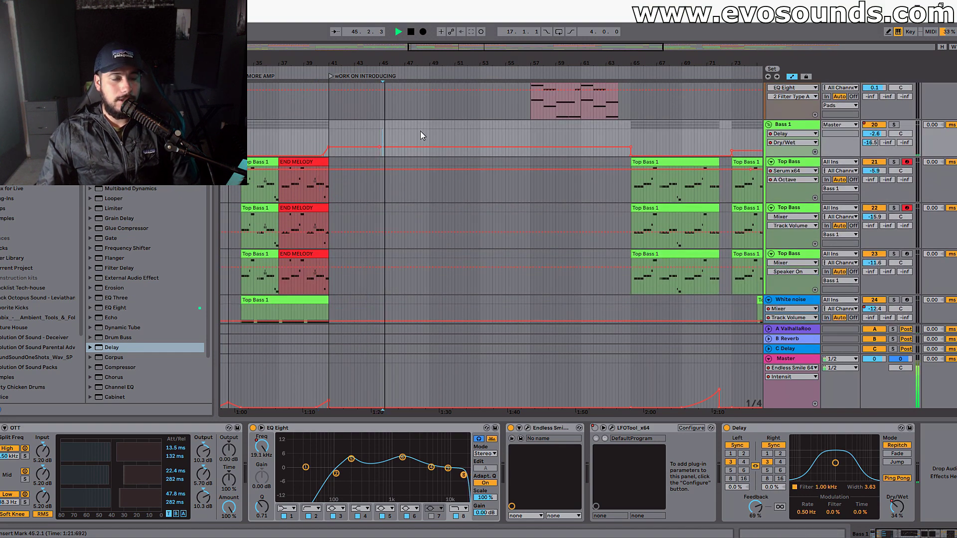
scroll(427, 150, up, 6)
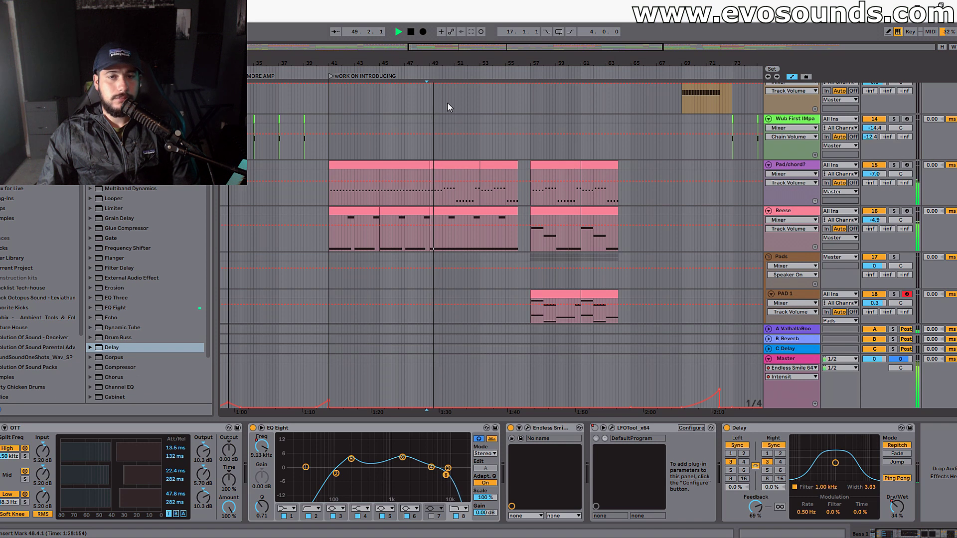
drag(495, 59, 500, 70)
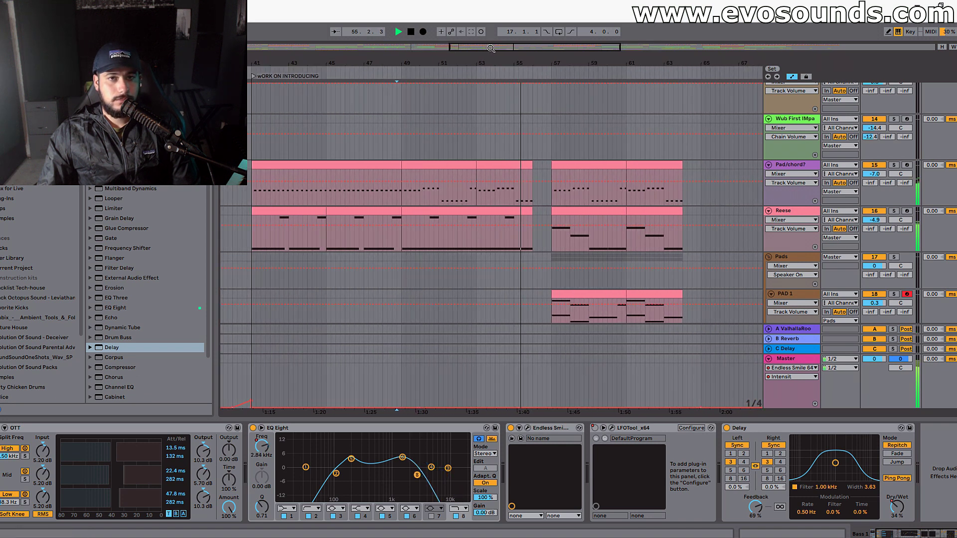
scroll(493, 110, down, 6)
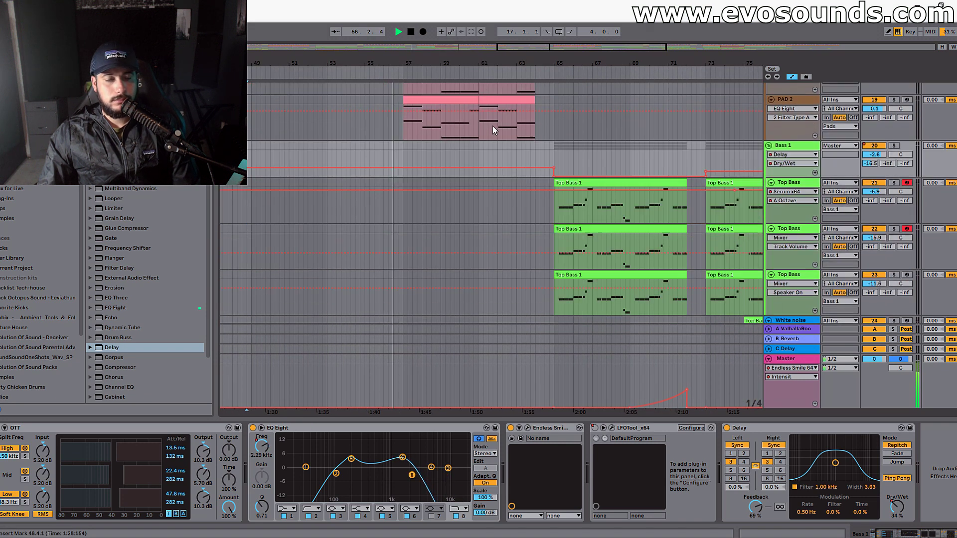
scroll(493, 125, down, 3)
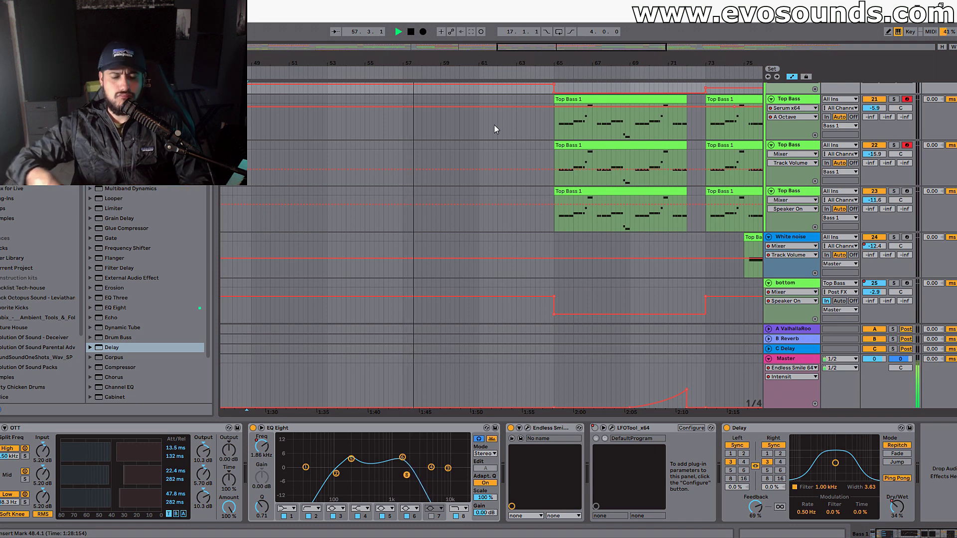
scroll(510, 137, up, 6)
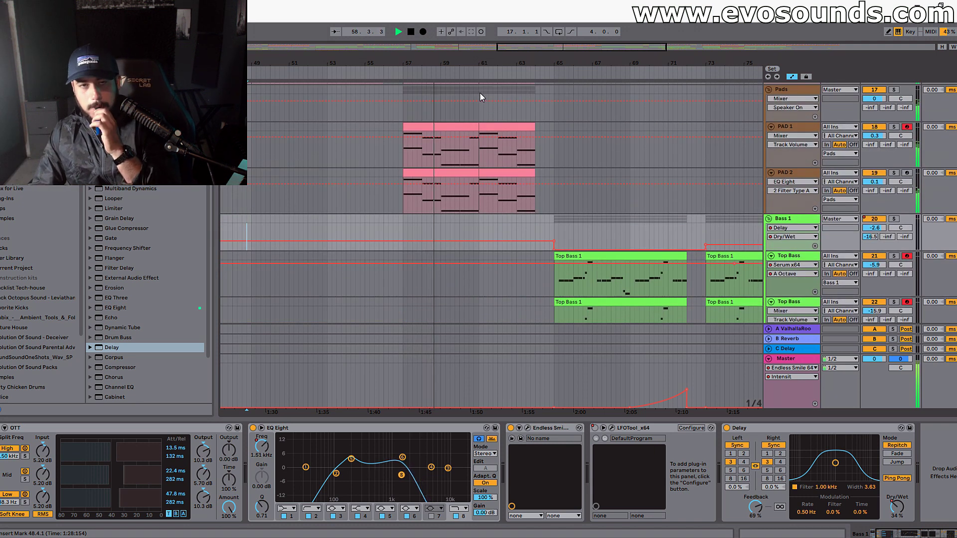
drag(578, 46, 579, 51)
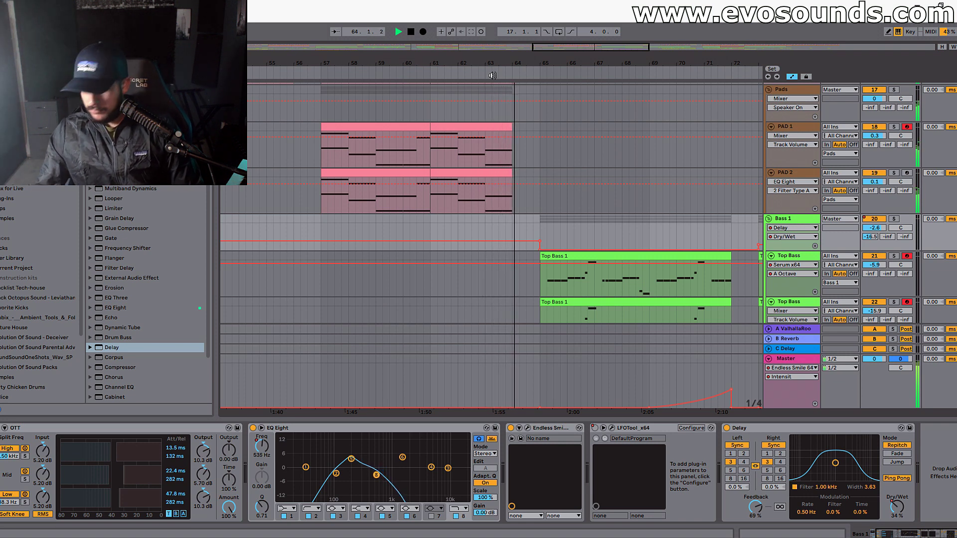
Delete the clap and 9 AC_SLATER drum clips between 64.1.1 and 65.1.1.
scroll(535, 193, up, 10)
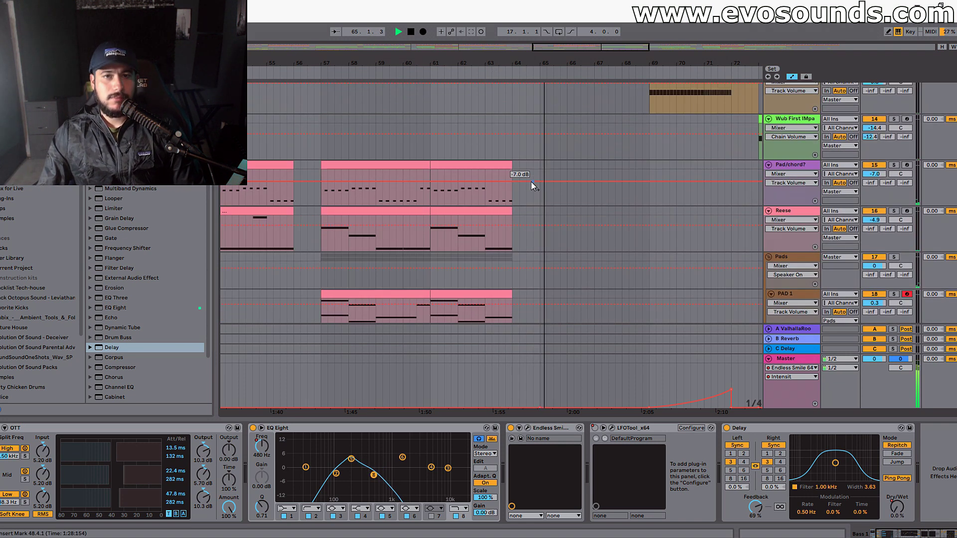
scroll(533, 187, up, 4)
scroll(540, 220, down, 3)
drag(516, 199, 517, 167)
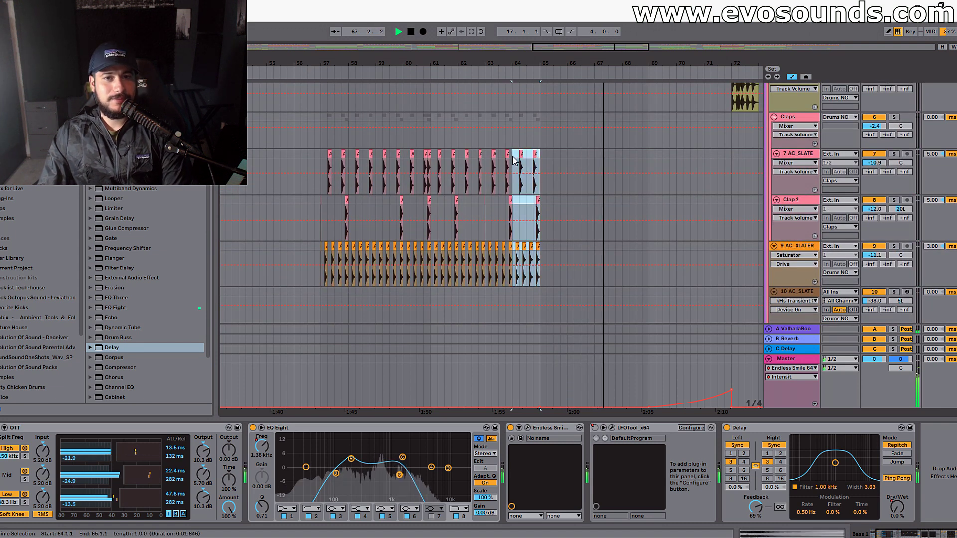
scroll(530, 247, up, 6)
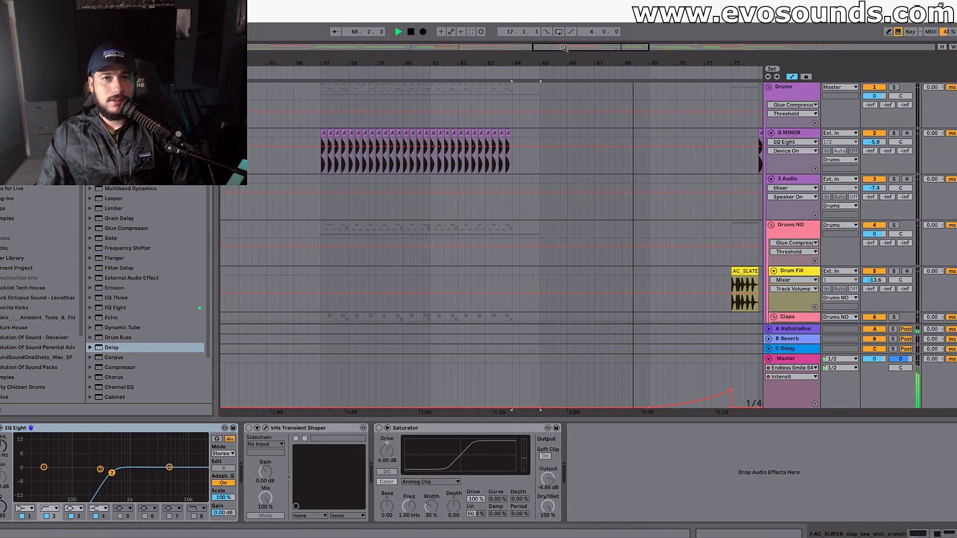
Raise the Snare track's volume to 2.8 dB during the build-up before bar 73.
scroll(548, 122, right, 5)
scroll(562, 133, down, 5)
scroll(561, 132, down, 5)
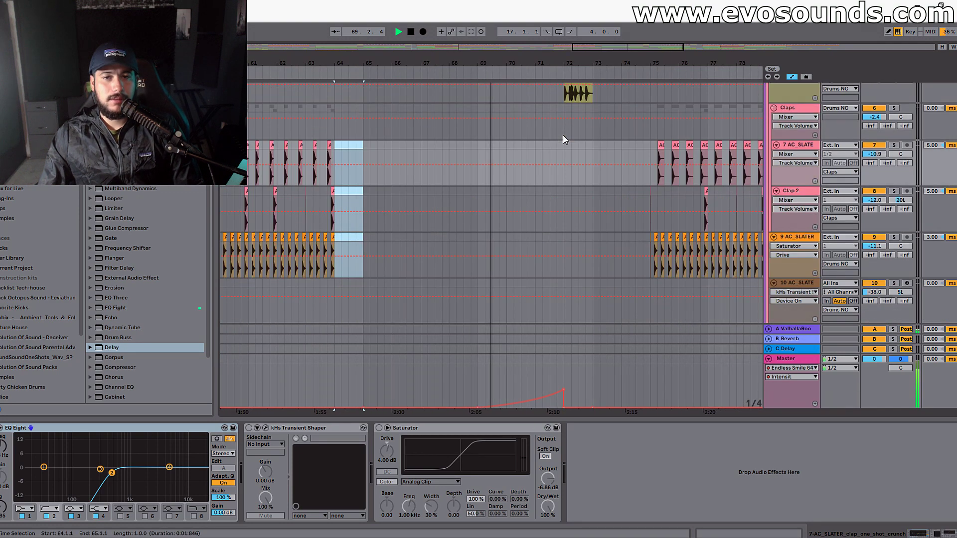
scroll(519, 292, down, 3)
scroll(519, 288, down, 4)
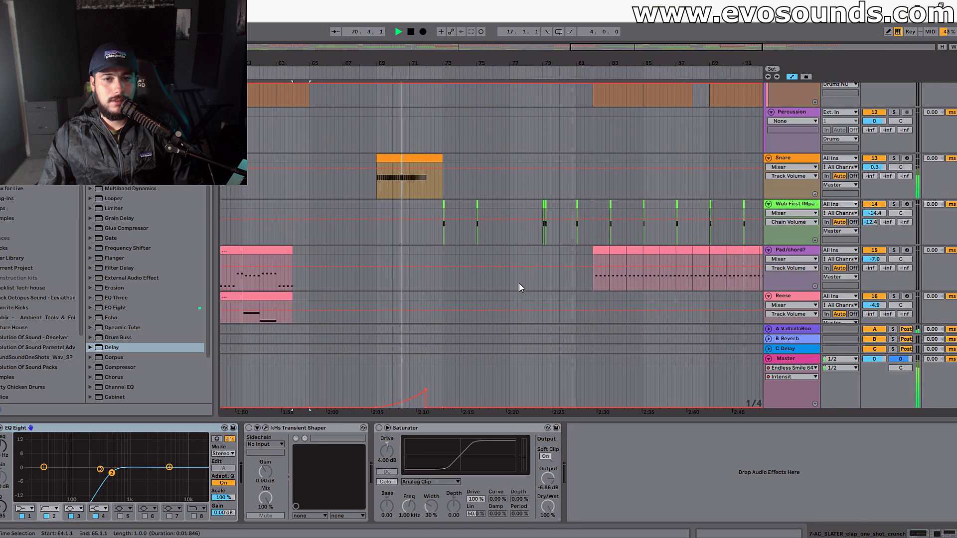
scroll(431, 206, up, 2)
drag(869, 245, 870, 240)
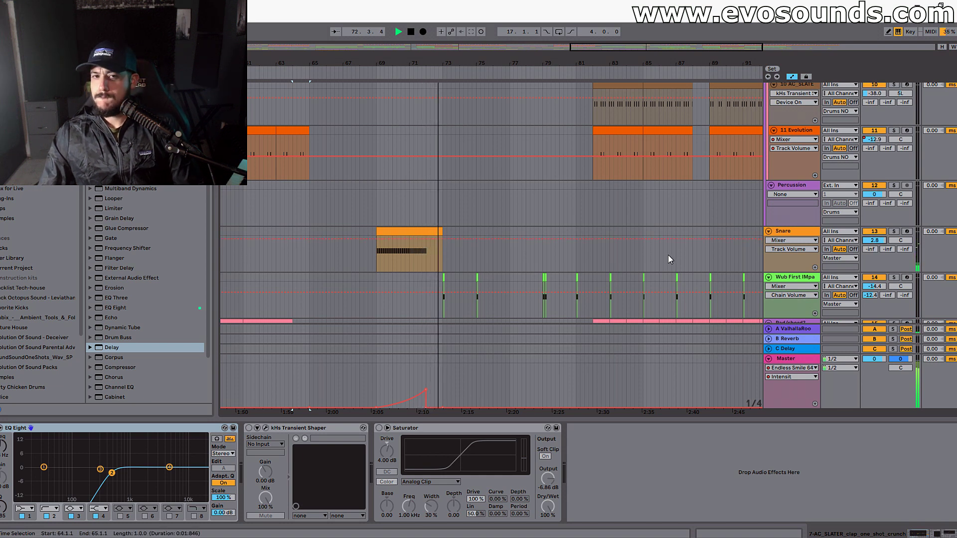
Play through bars 72 to 83, examining the drum, bass, white noise, vocal and uplifter tracks of the second drop.
scroll(668, 255, up, 2)
scroll(668, 255, up, 1)
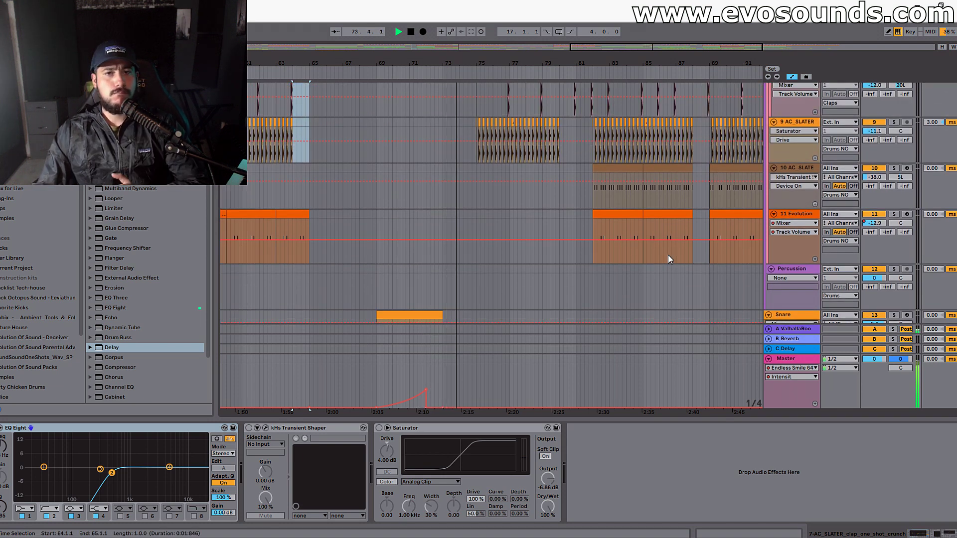
scroll(667, 255, up, 4)
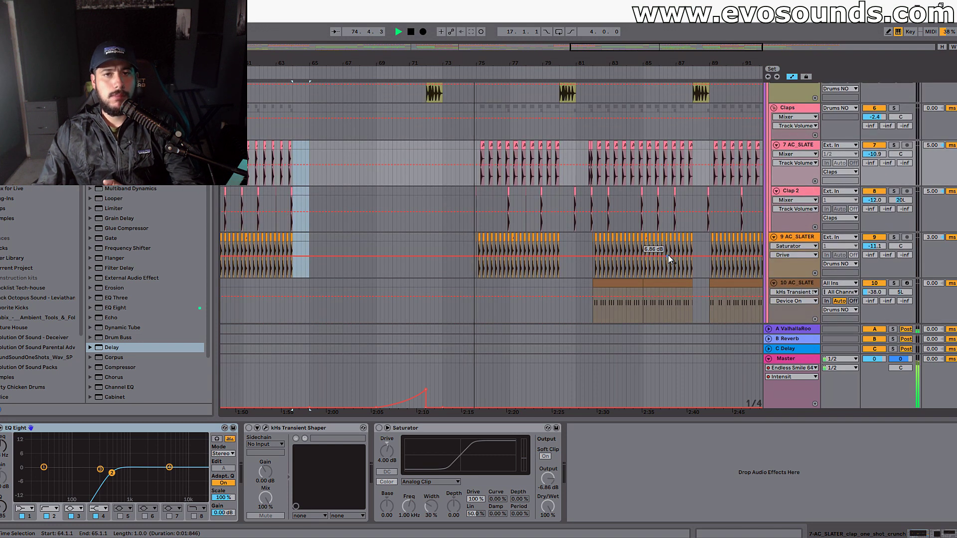
ctrl+scroll(668, 256, up, 2)
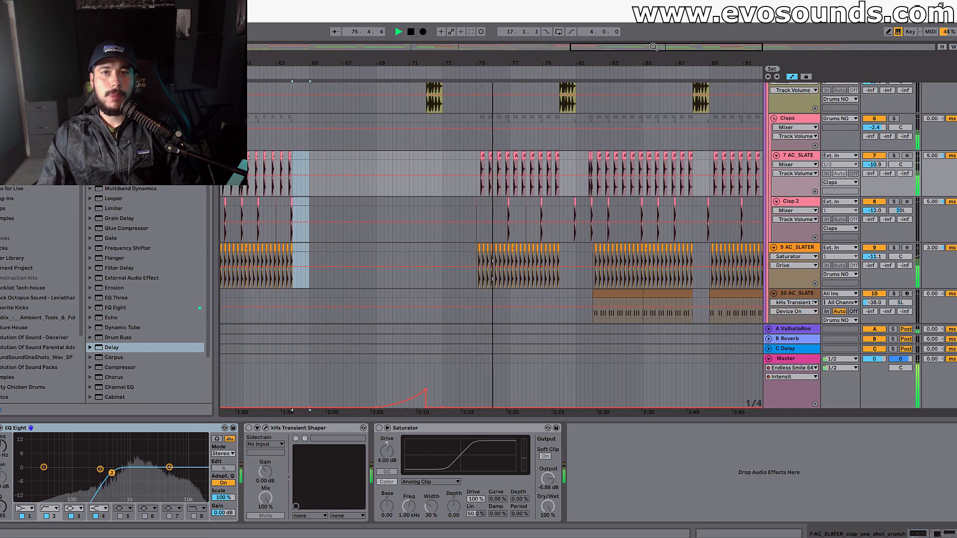
scroll(549, 273, down, 10)
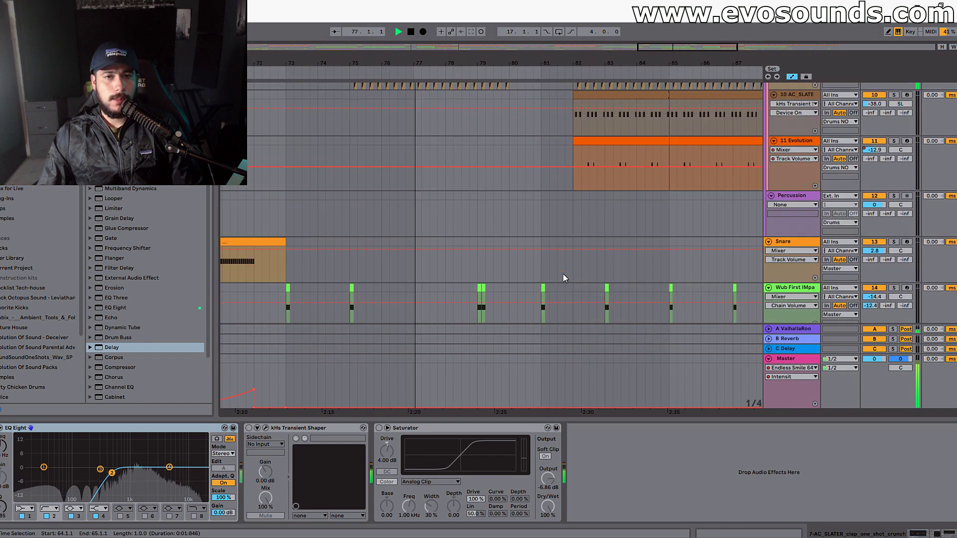
scroll(565, 278, down, 7)
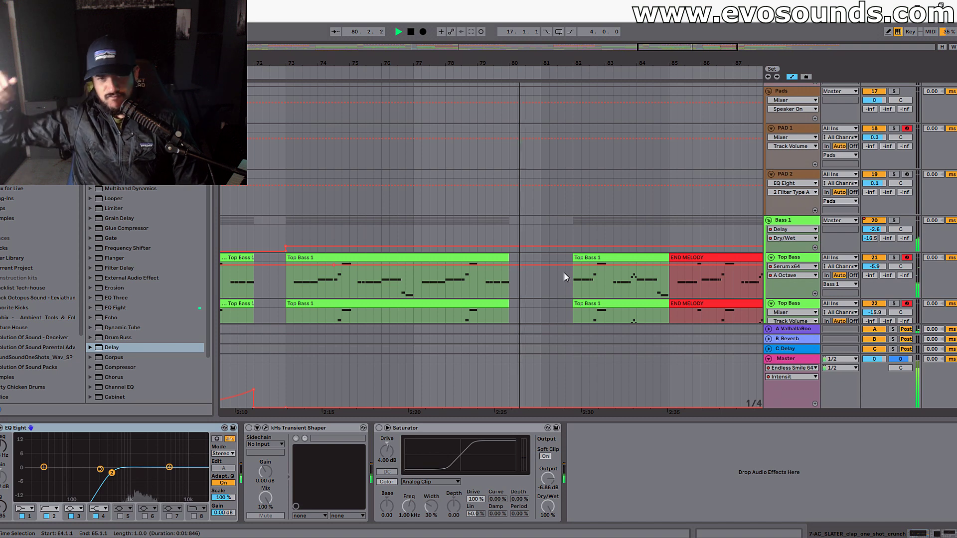
scroll(564, 278, down, 6)
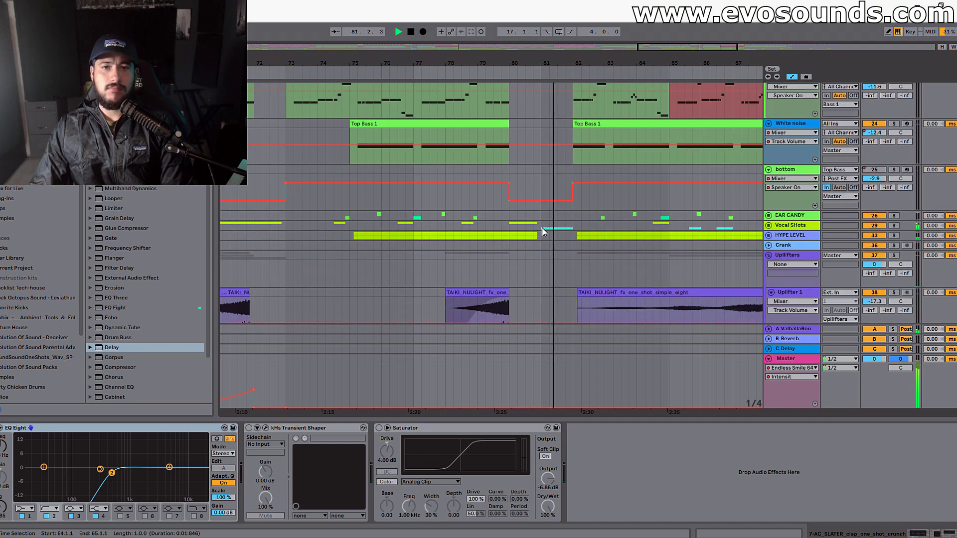
scroll(555, 217, up, 6)
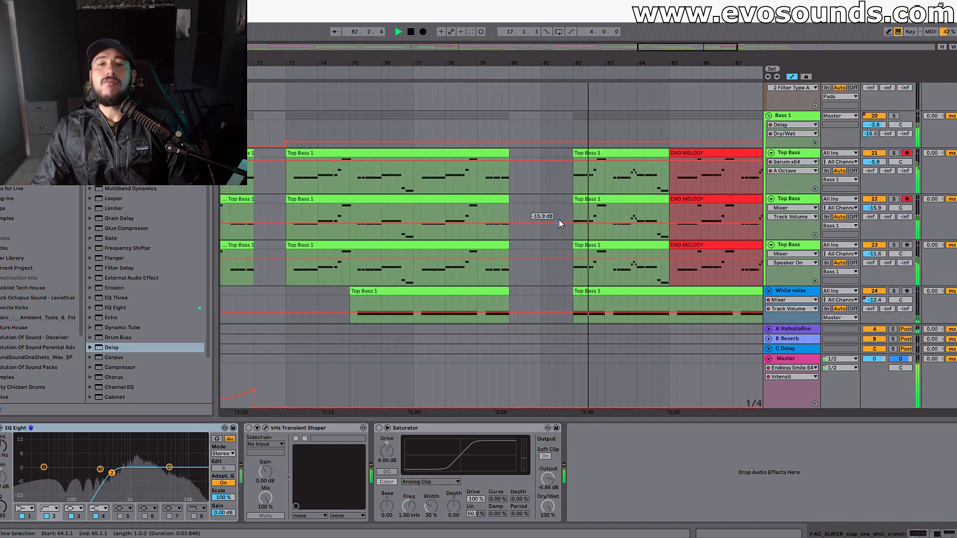
scroll(523, 142, up, 6)
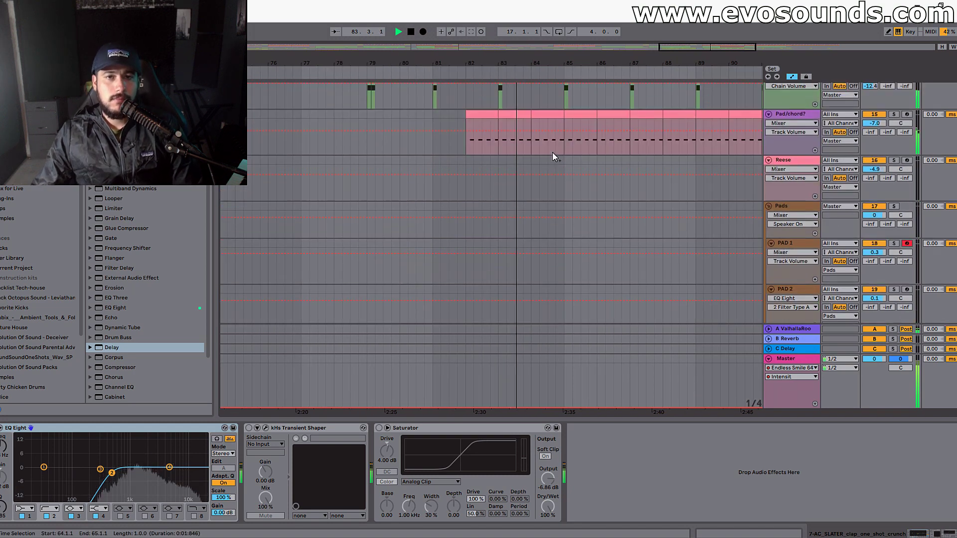
Audition the Pad/chord? clip from 82.1.1 in solo, and unsolo the track again.
click(498, 187)
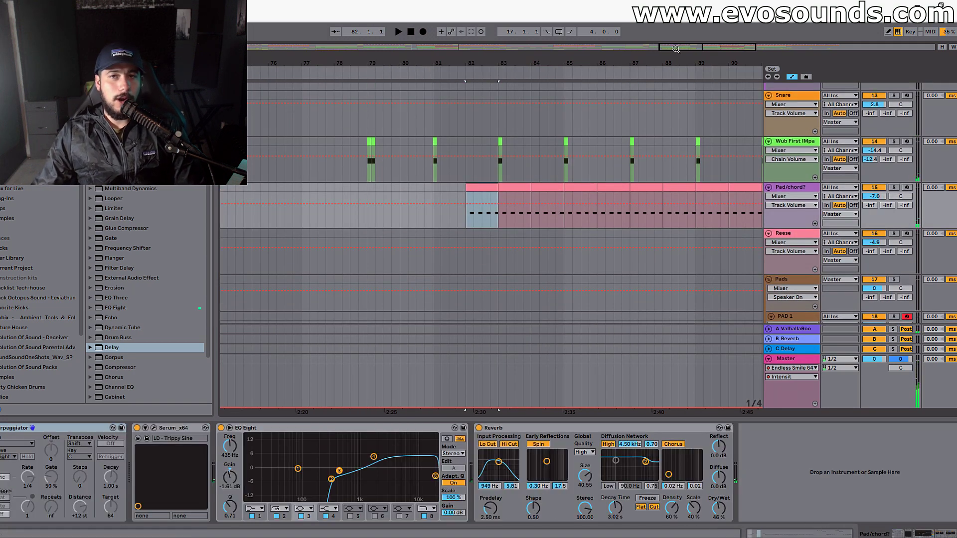
key(minus)
key(minus)
key(plus)
key(plus)
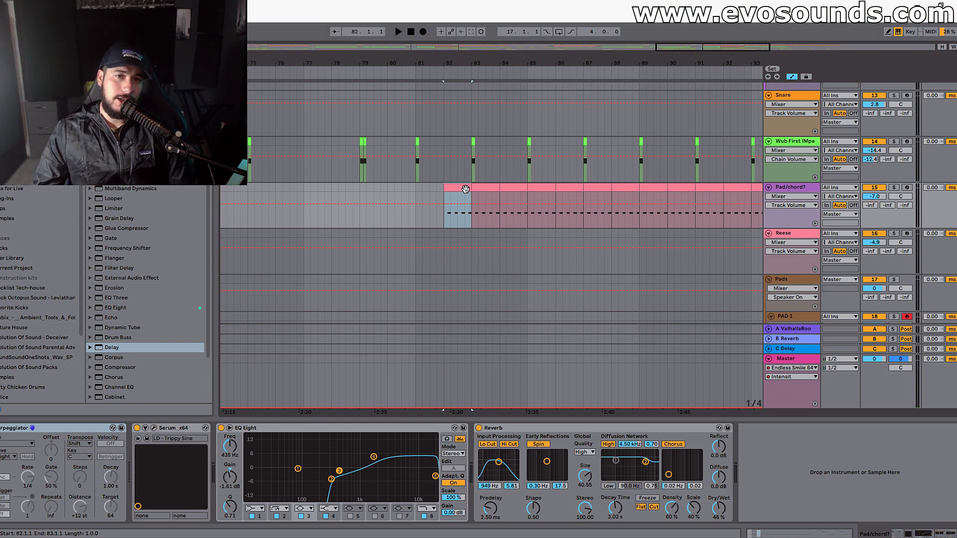
click(465, 189)
click(895, 187)
key(space)
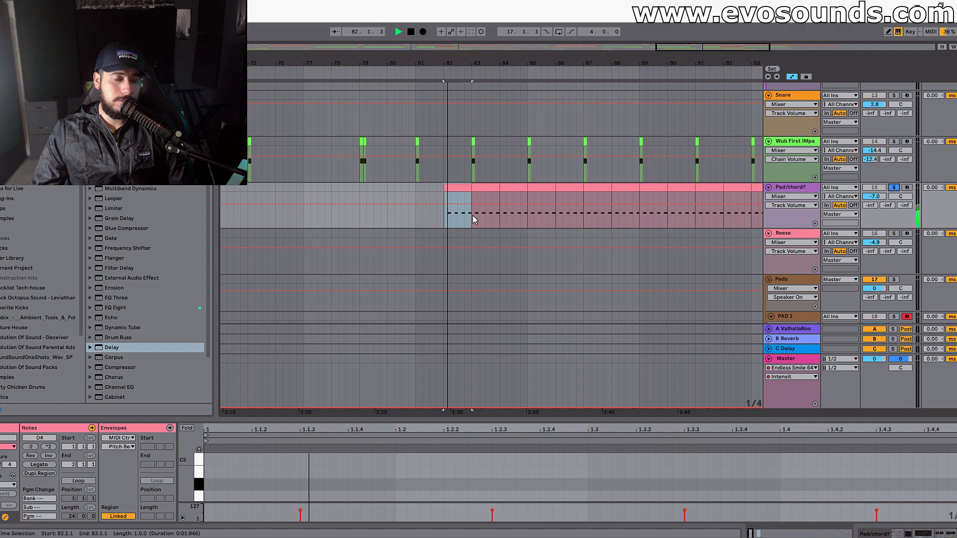
click(893, 188)
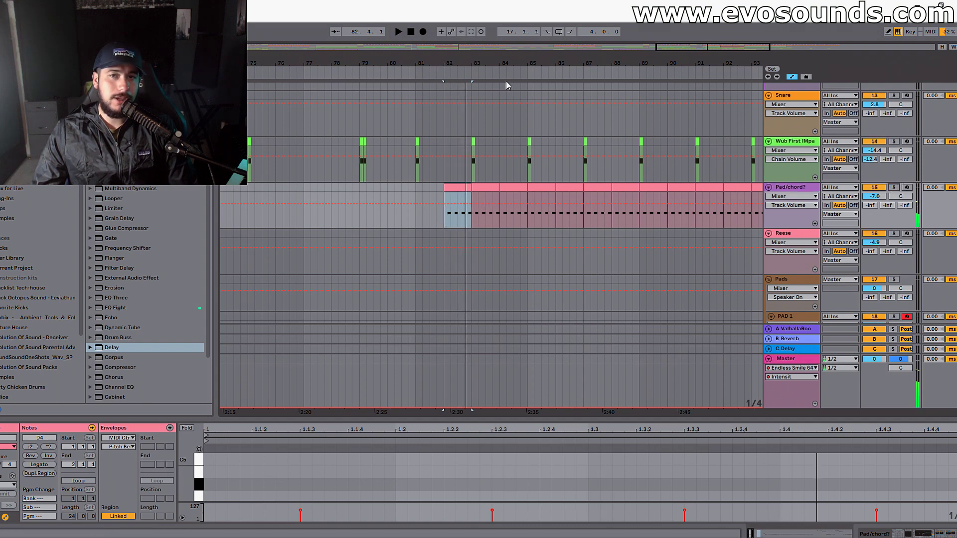
Replay from 81.4.1 and lower the Pad/chord? track's volume to -9.6 dB.
drag(670, 50, 673, 55)
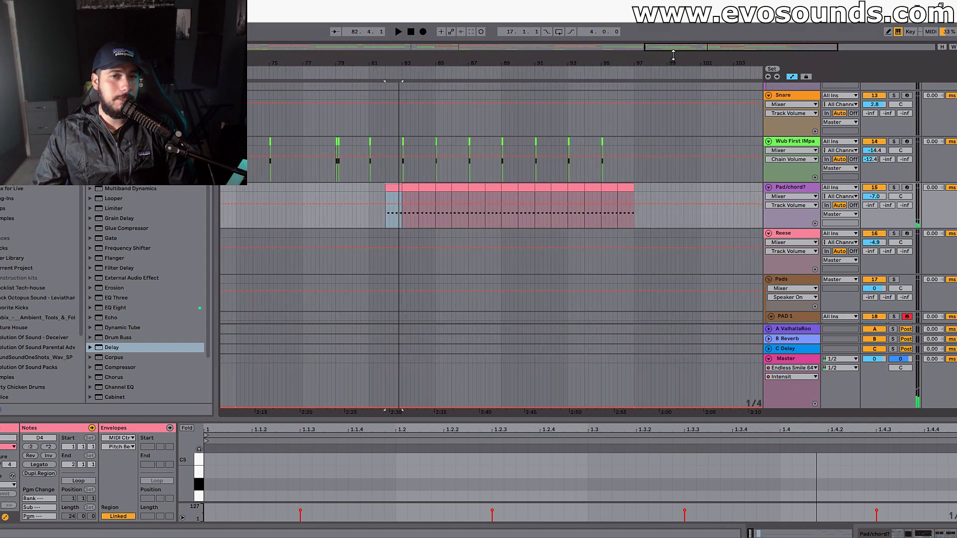
click(506, 221)
key(minus)
drag(694, 51, 697, 49)
key(space)
click(408, 201)
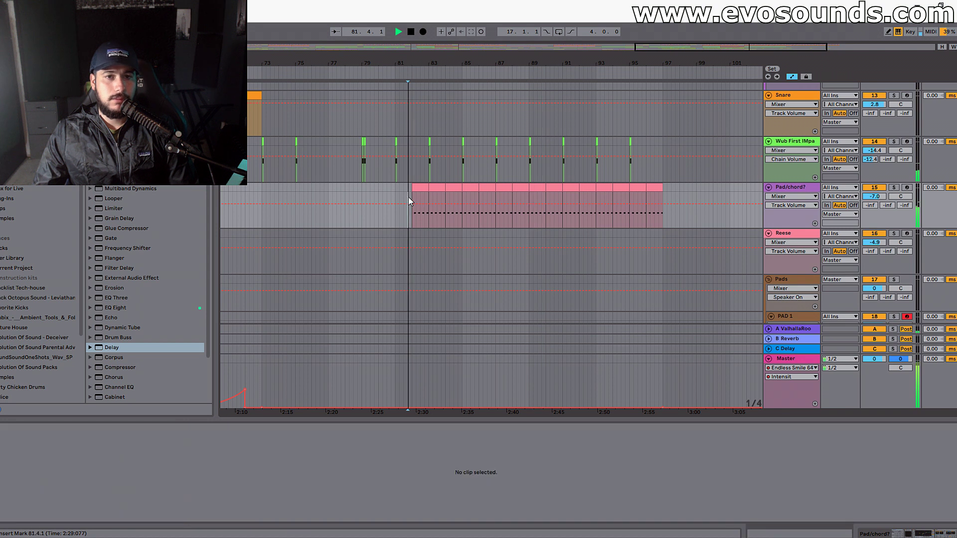
scroll(880, 201, down, 5)
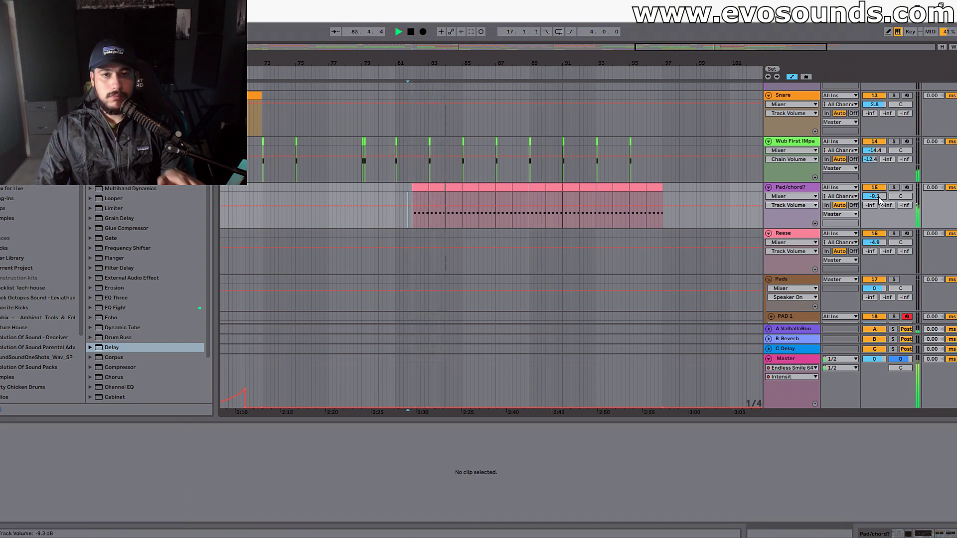
scroll(880, 200, down, 2)
scroll(880, 201, down, 1)
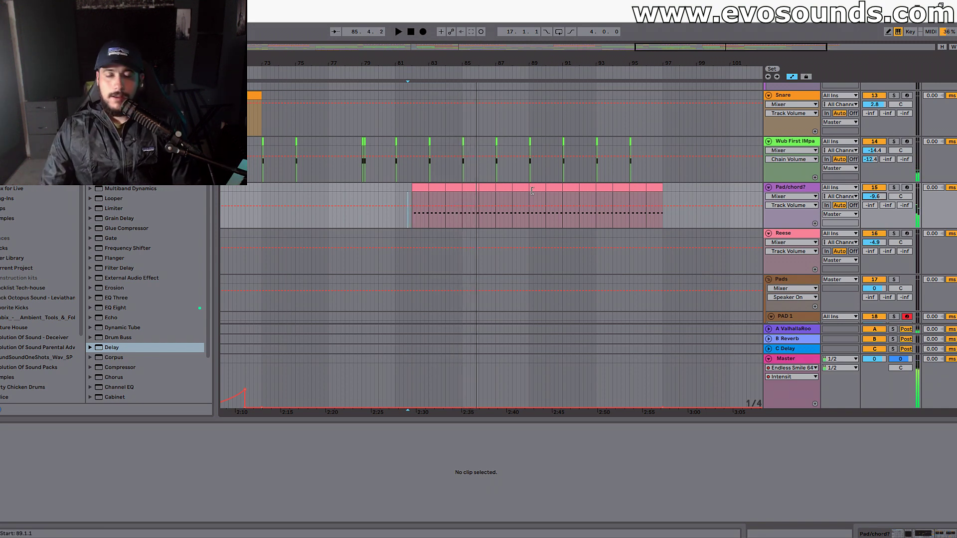
Play from 88.3.1, examining the drum fill, clap, pad and reese tracks across the whole arrangement.
scroll(535, 192, up, 5)
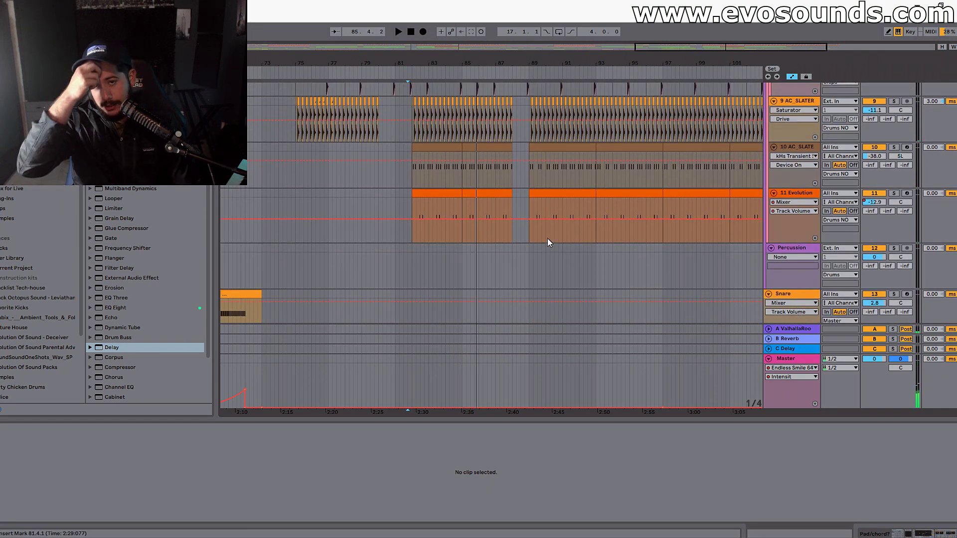
click(519, 235)
key(space)
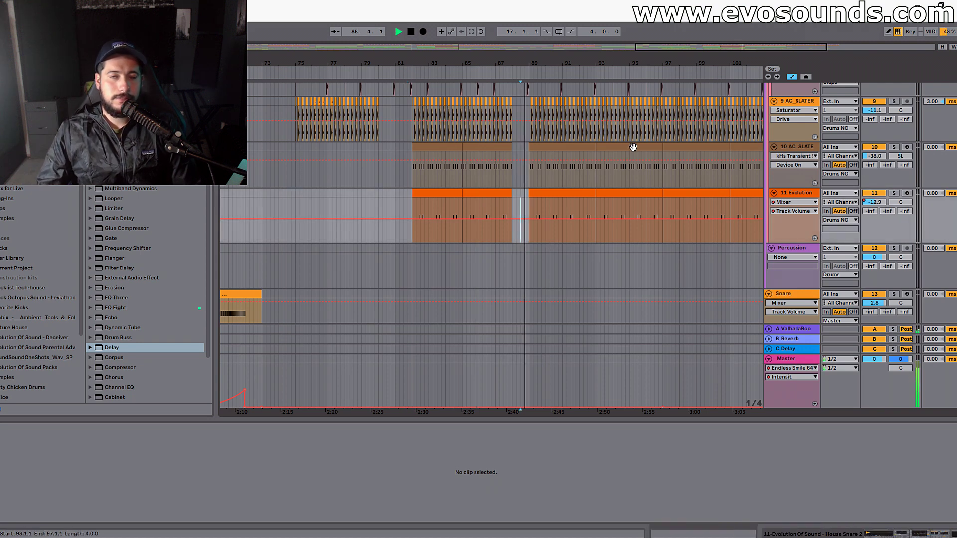
scroll(673, 303, down, 3)
scroll(559, 125, up, 5)
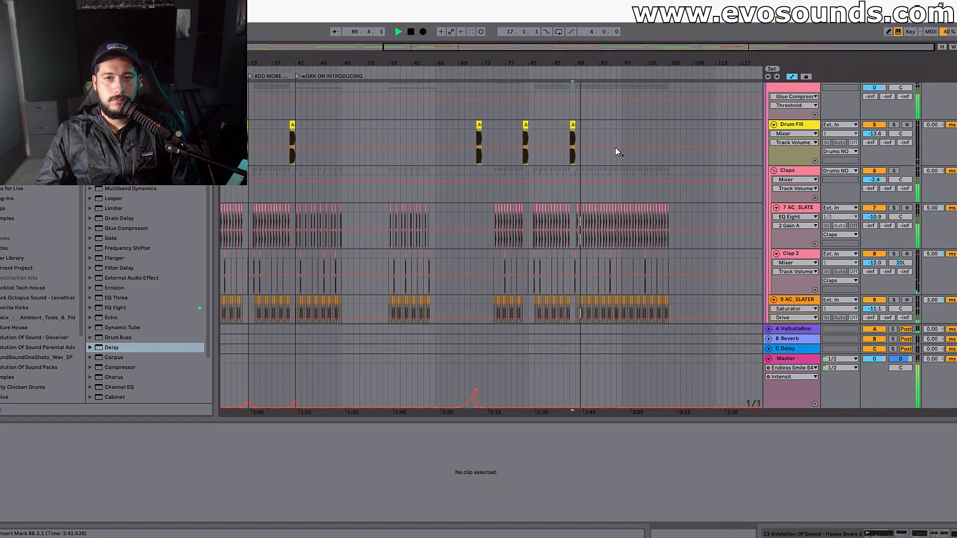
scroll(615, 148, up, 2)
scroll(598, 125, down, 2)
scroll(469, 119, up, 2)
scroll(372, 149, down, 10)
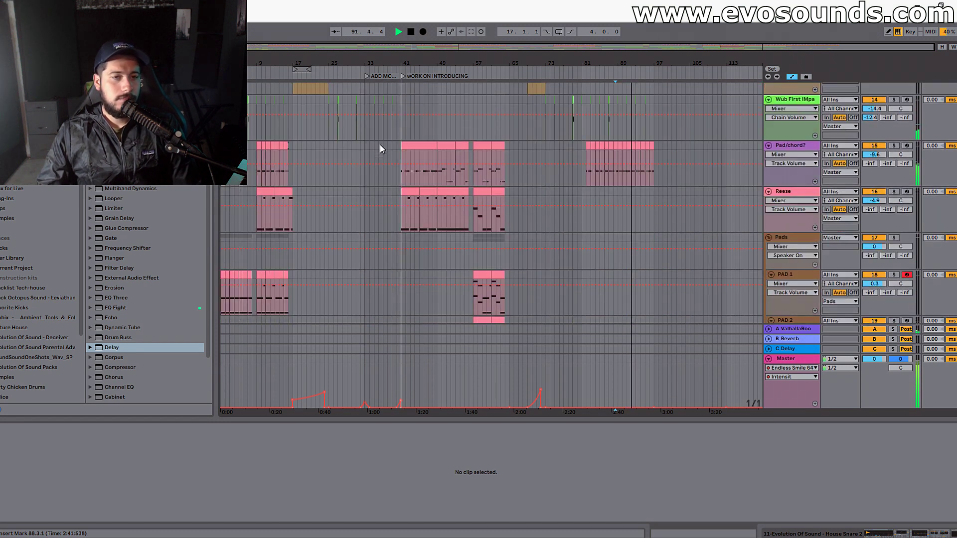
key(space)
Open the Snare build-up clip between bars 17 and 25 to view its notes.
scroll(380, 144, down, 2)
scroll(274, 157, up, 5)
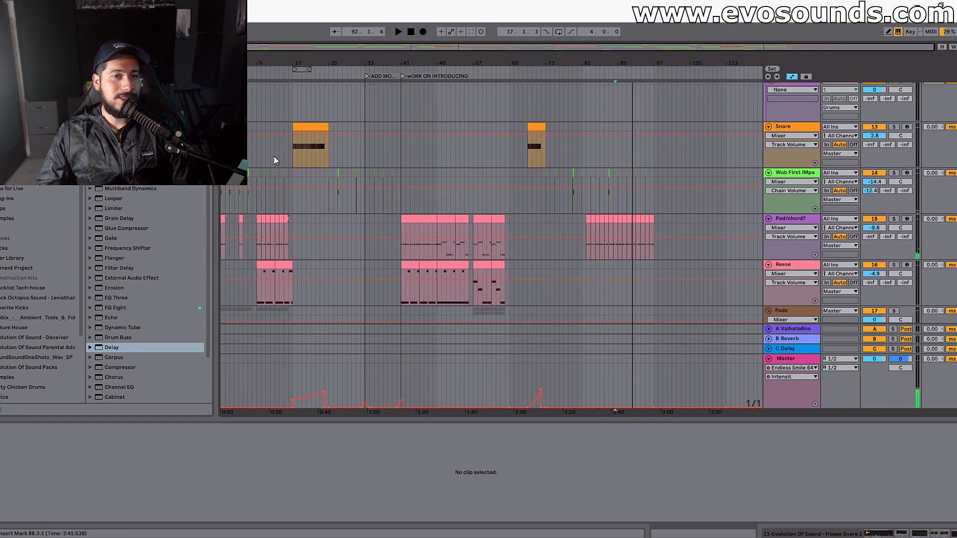
scroll(274, 156, up, 2)
click(319, 181)
scroll(333, 231, down, 12)
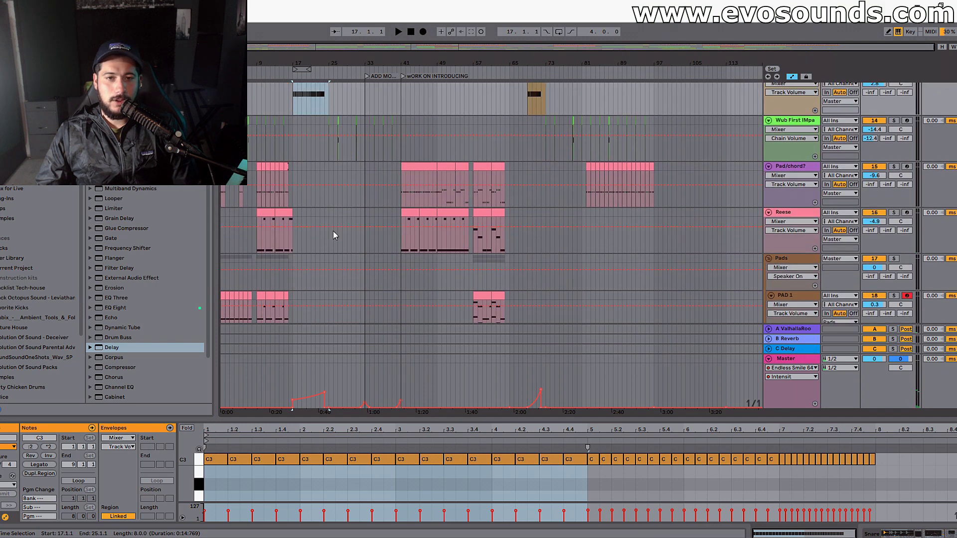
Examine the uplifter, downlifter, crash, bass and drum tracks around the first build-up at bars 17 to 25.
scroll(341, 229, down, 3)
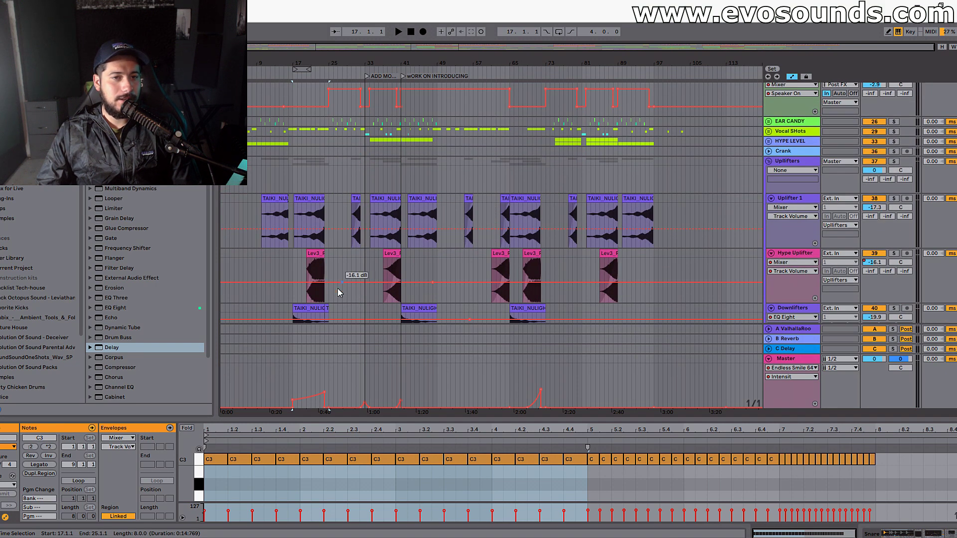
drag(265, 48, 299, 95)
scroll(339, 264, up, 2)
scroll(344, 257, down, 4)
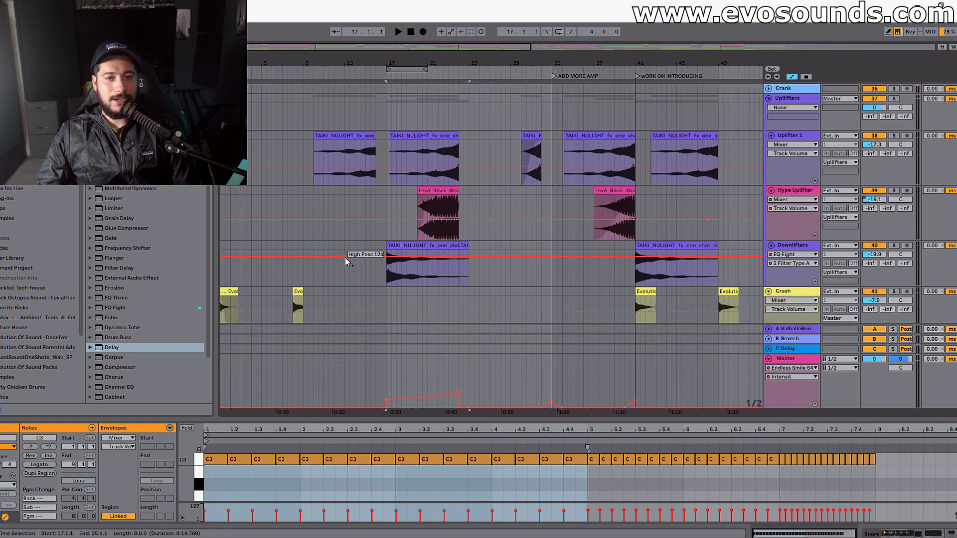
scroll(345, 257, down, 1)
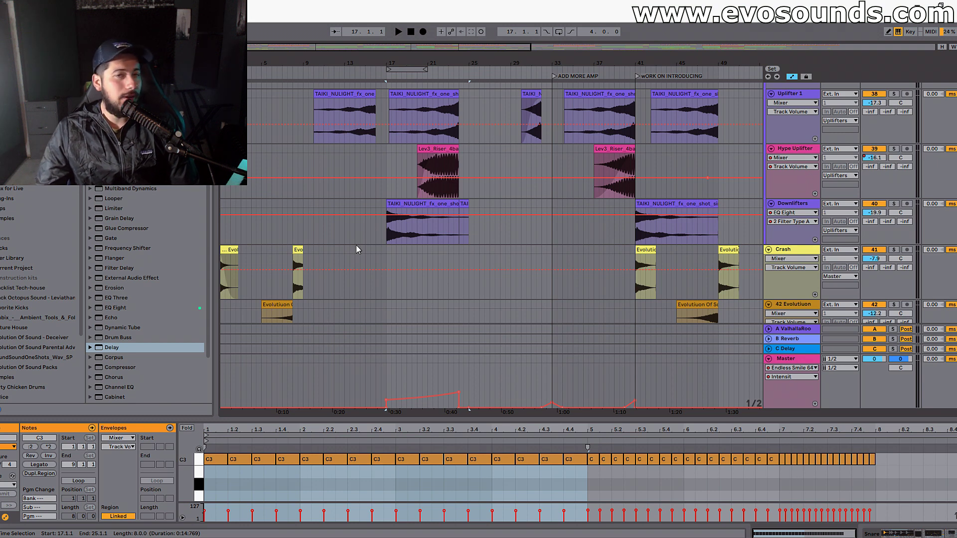
scroll(356, 244, up, 10)
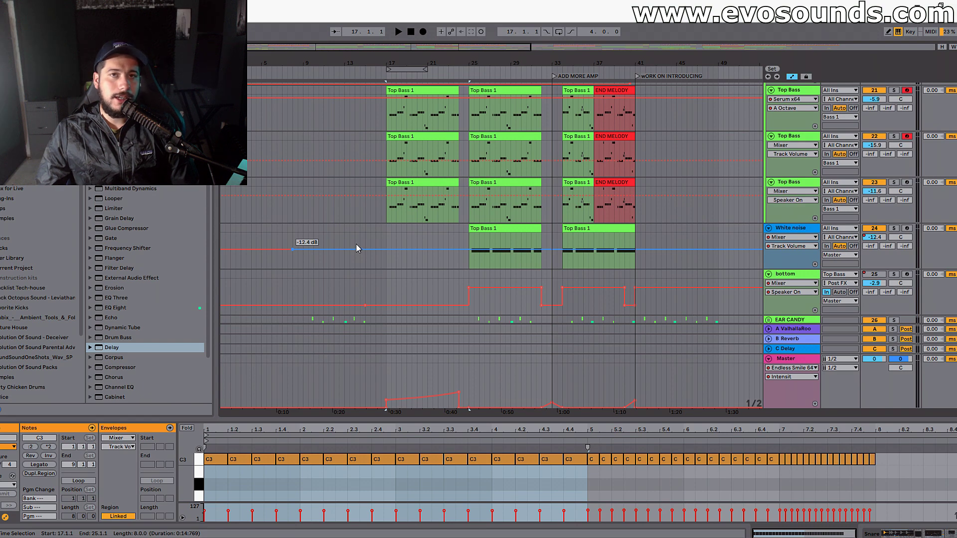
scroll(357, 243, up, 5)
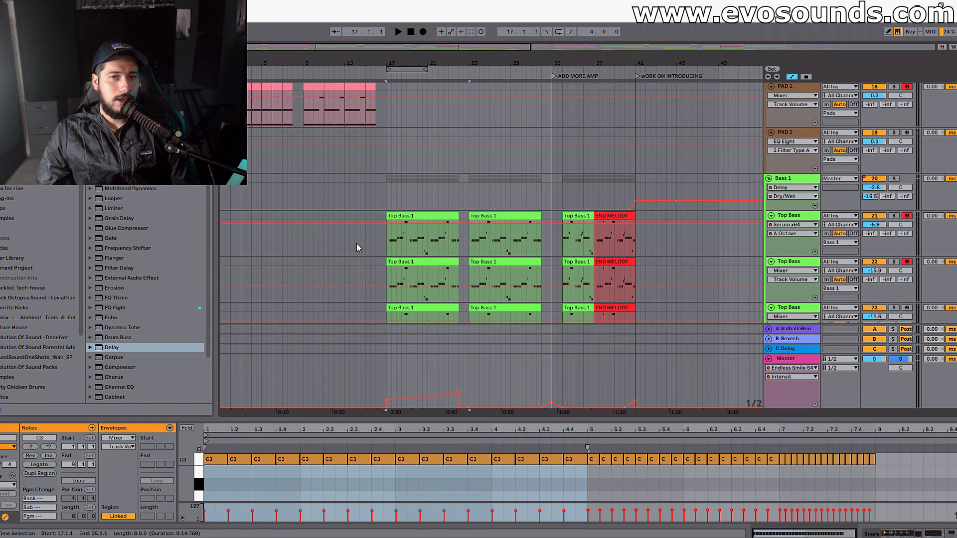
scroll(356, 243, up, 6)
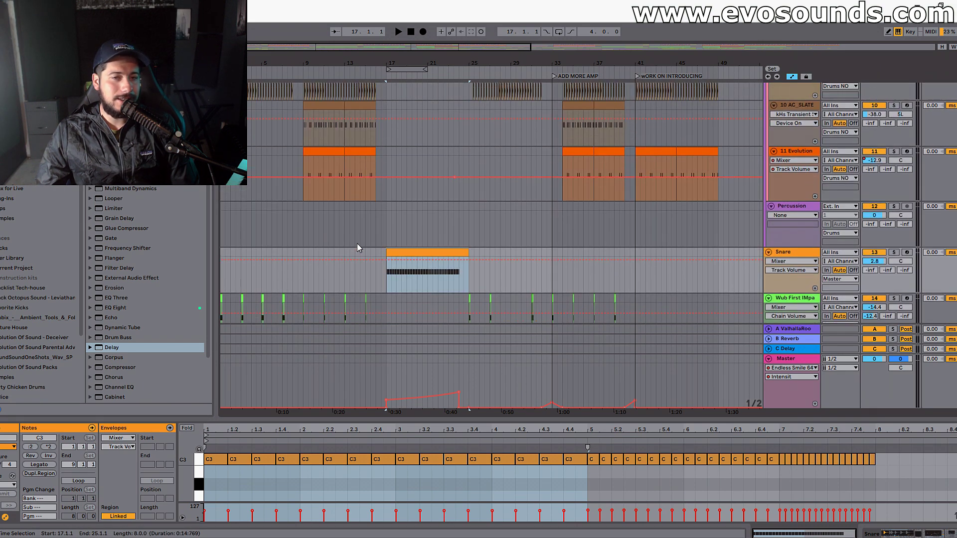
drag(371, 62, 444, 48)
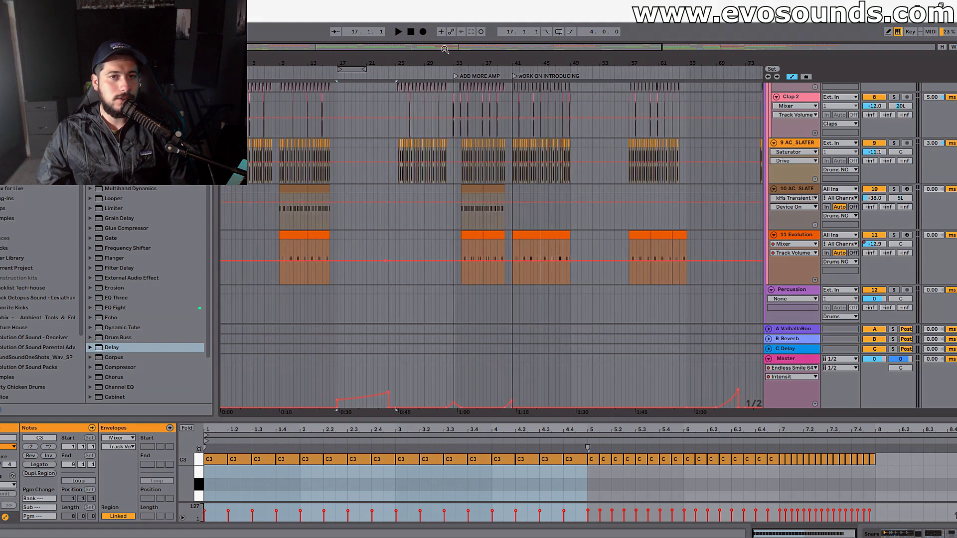